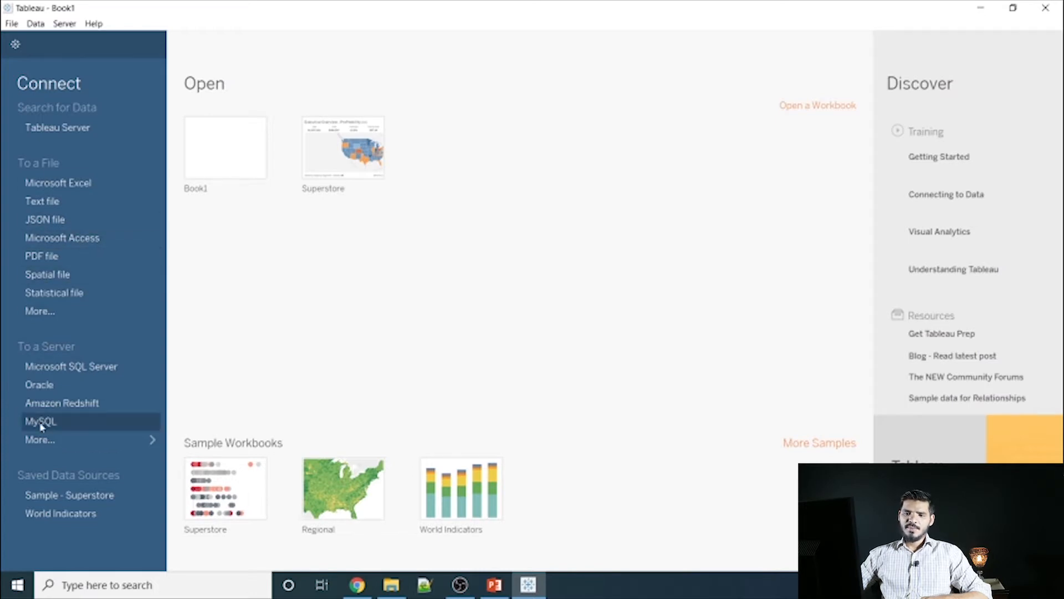
- Connect to the MySQL database sales on localhost, port 3306, signing in as root with the account password
click(41, 421)
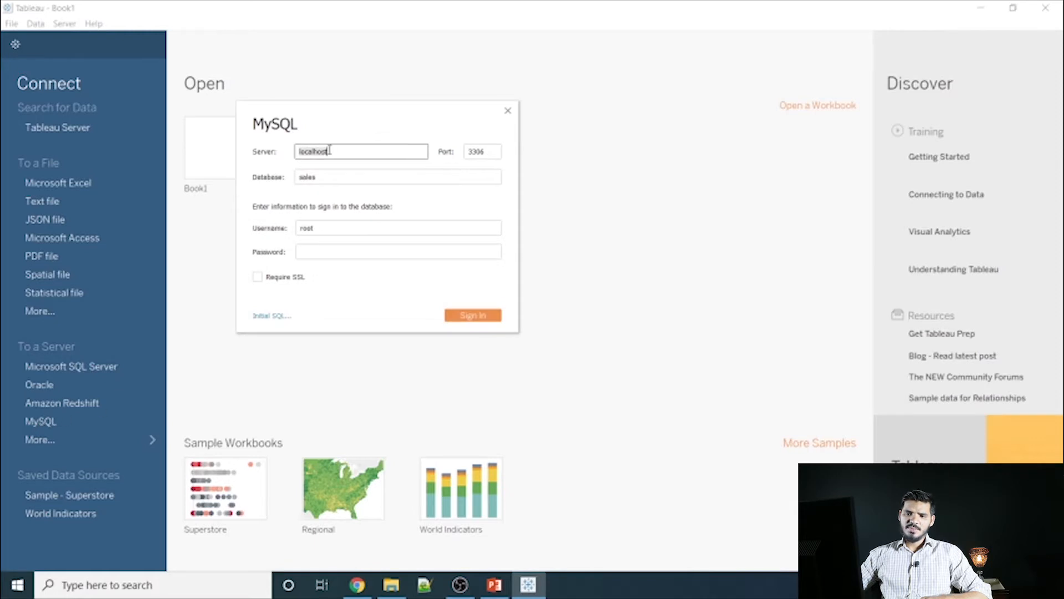
click(334, 178)
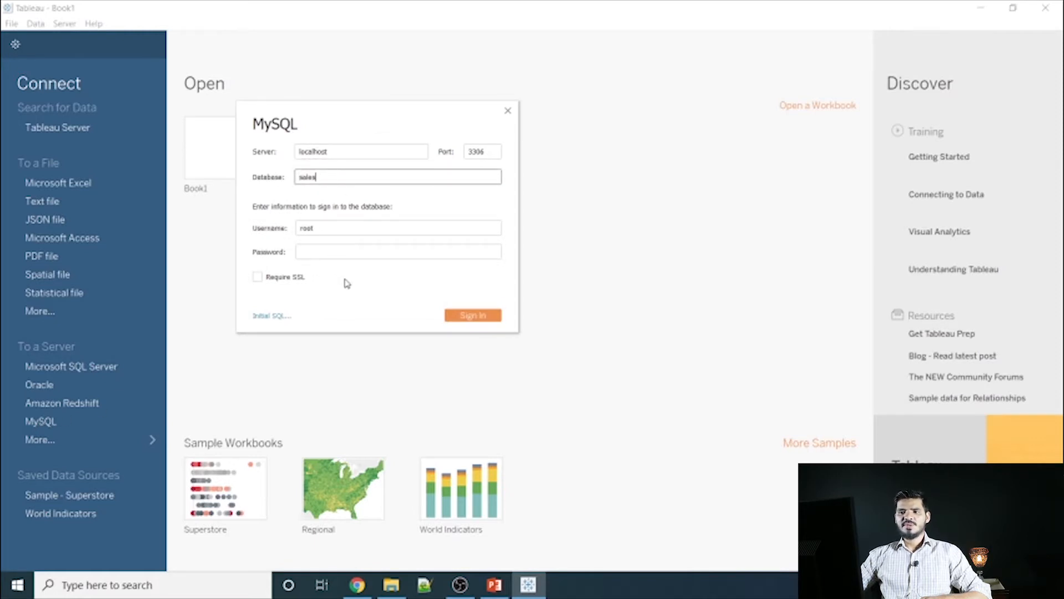
double_click(302, 179)
click(327, 250)
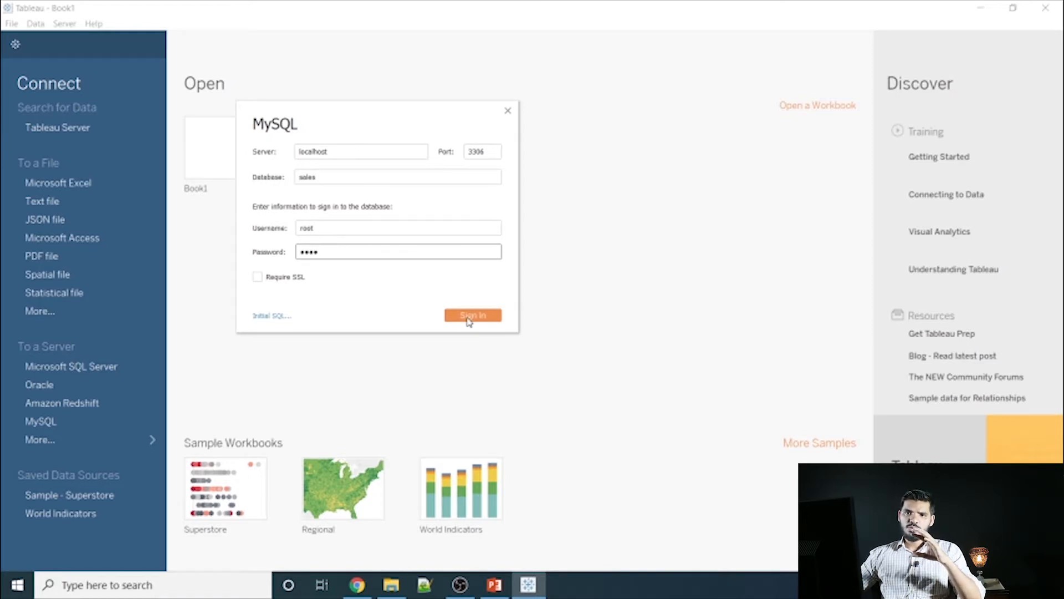
click(469, 317)
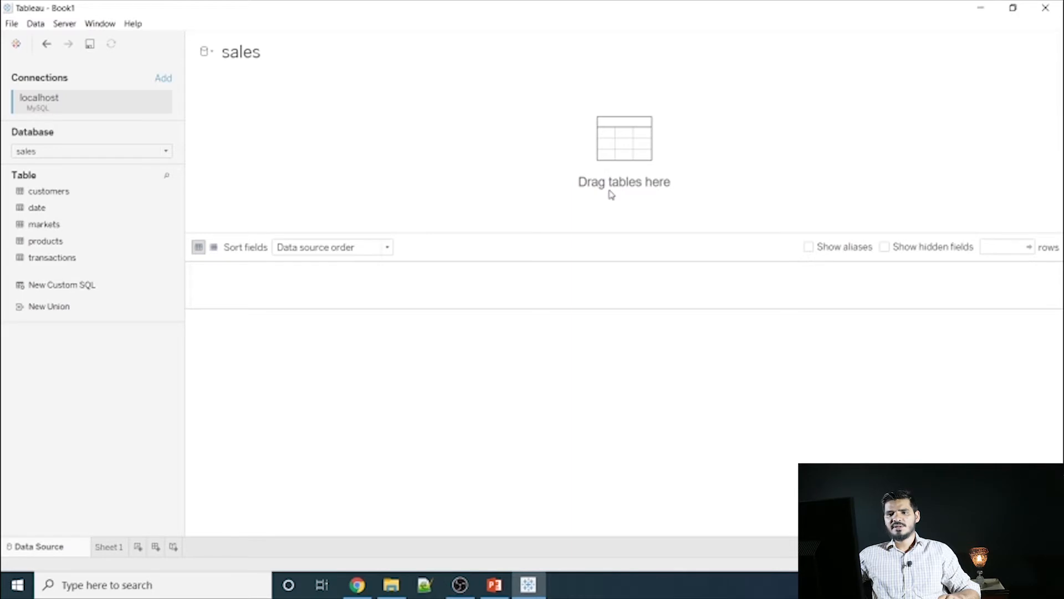
- Add the customers table to the data source and load its data preview
drag(46, 189, 416, 164)
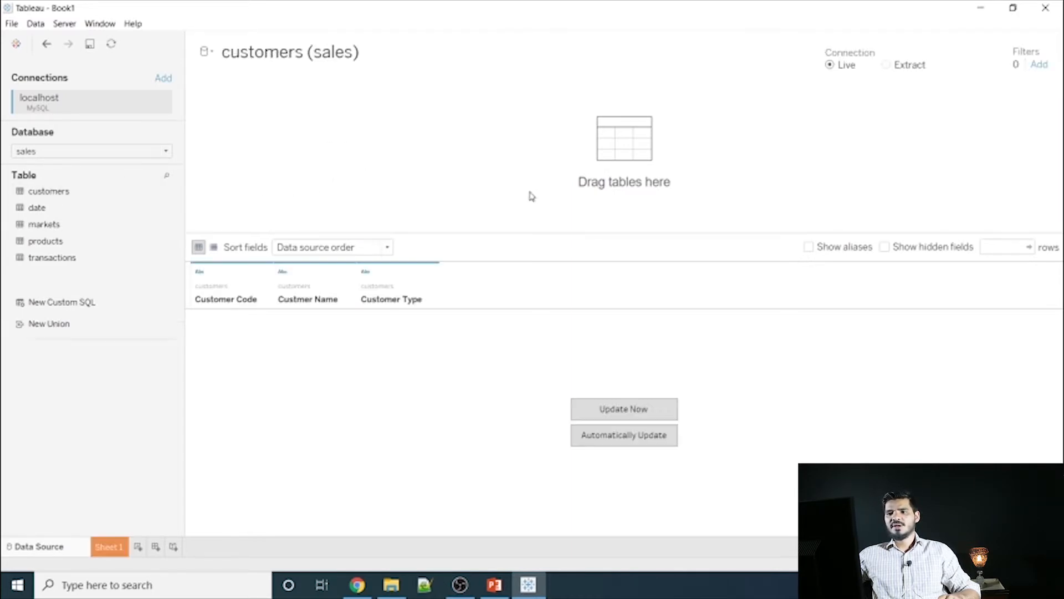
click(629, 408)
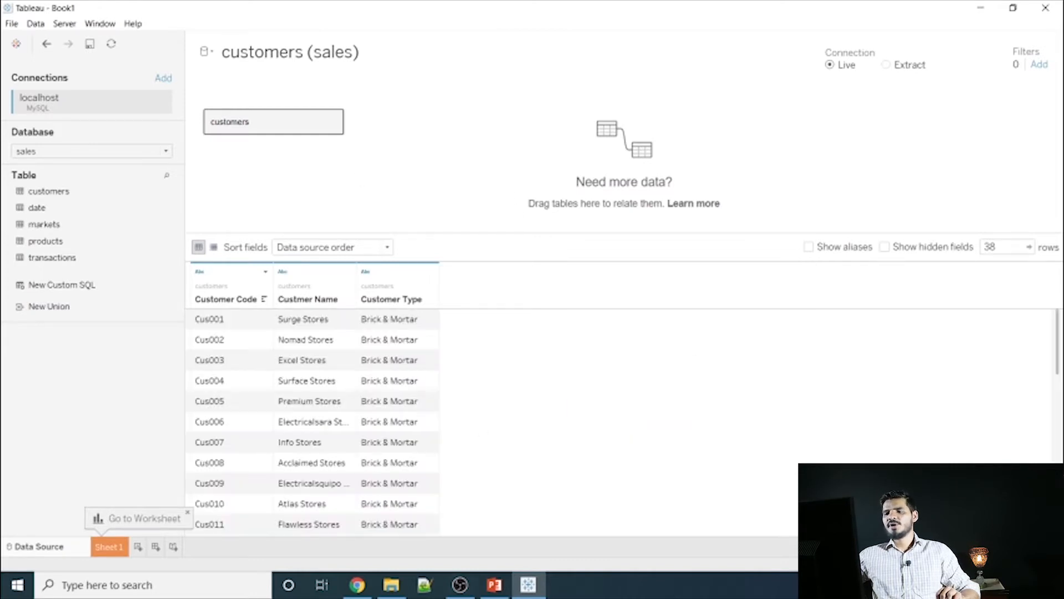
drag(33, 209, 4, 360)
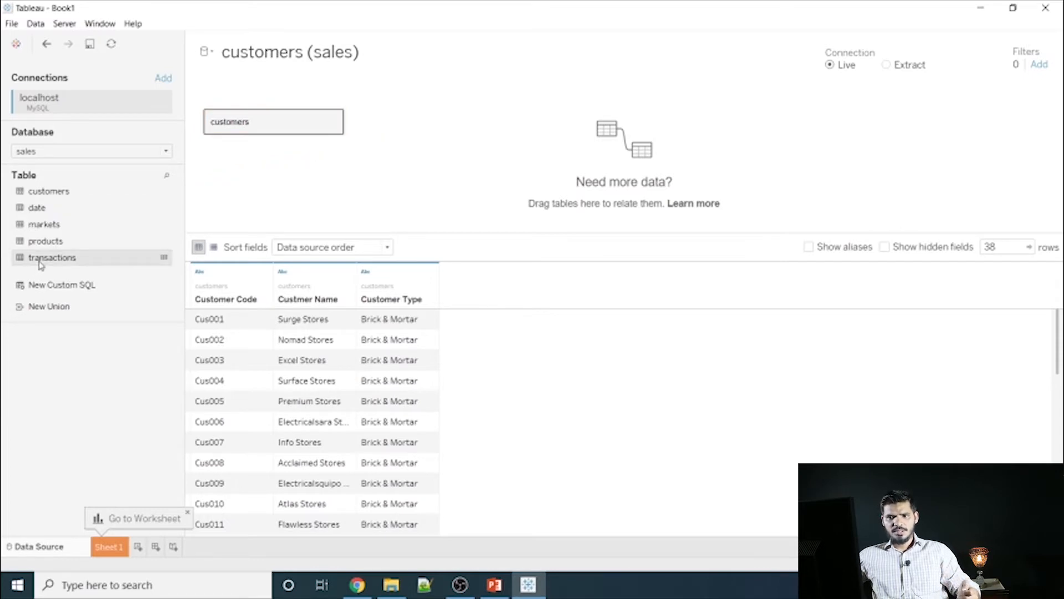
- Add the transactions table related to customers by customer code, load its preview and compare both tables' columns
drag(40, 259, 459, 125)
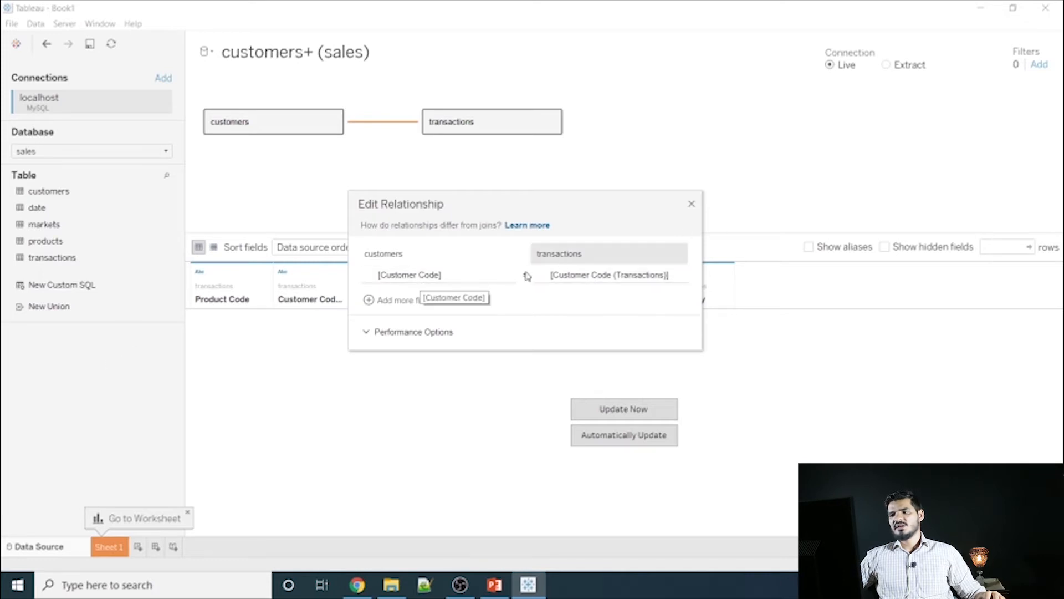
click(622, 421)
click(625, 409)
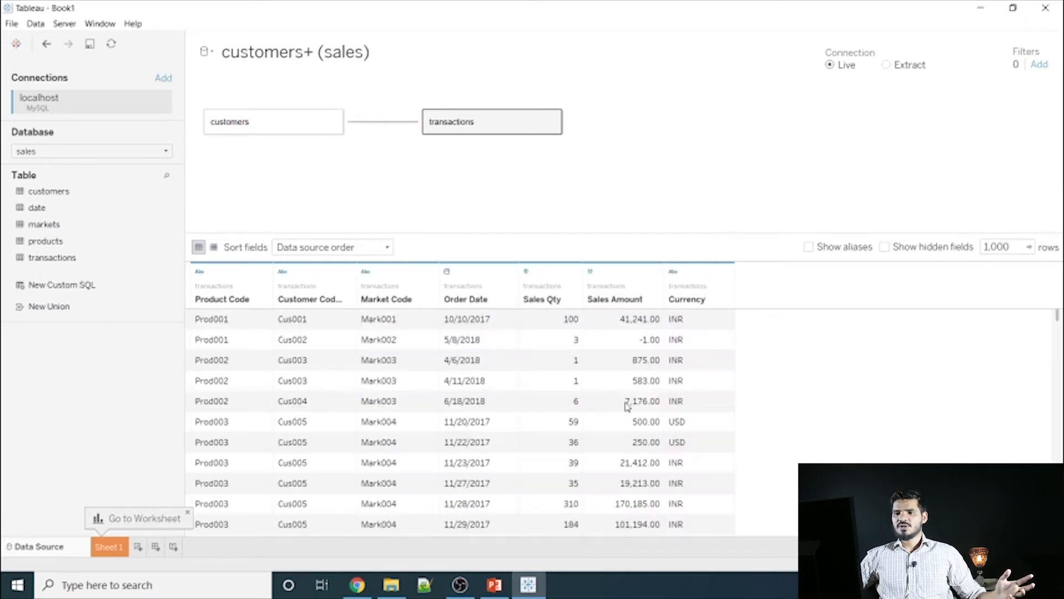
click(238, 126)
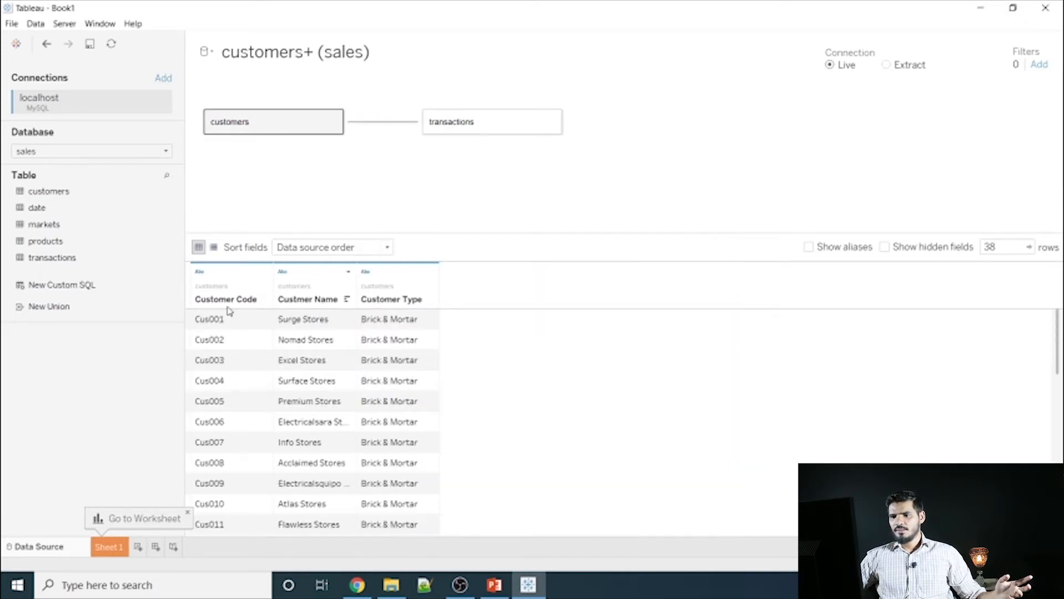
click(481, 126)
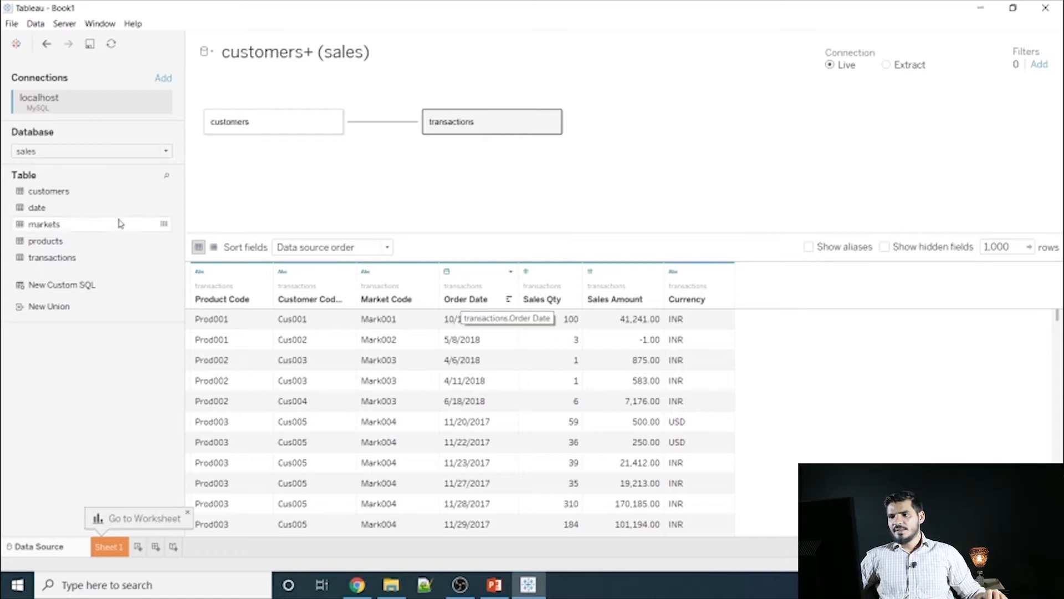
- Add the date table to the data source and relate transactions' Order Date to its Date field
drag(35, 208, 689, 125)
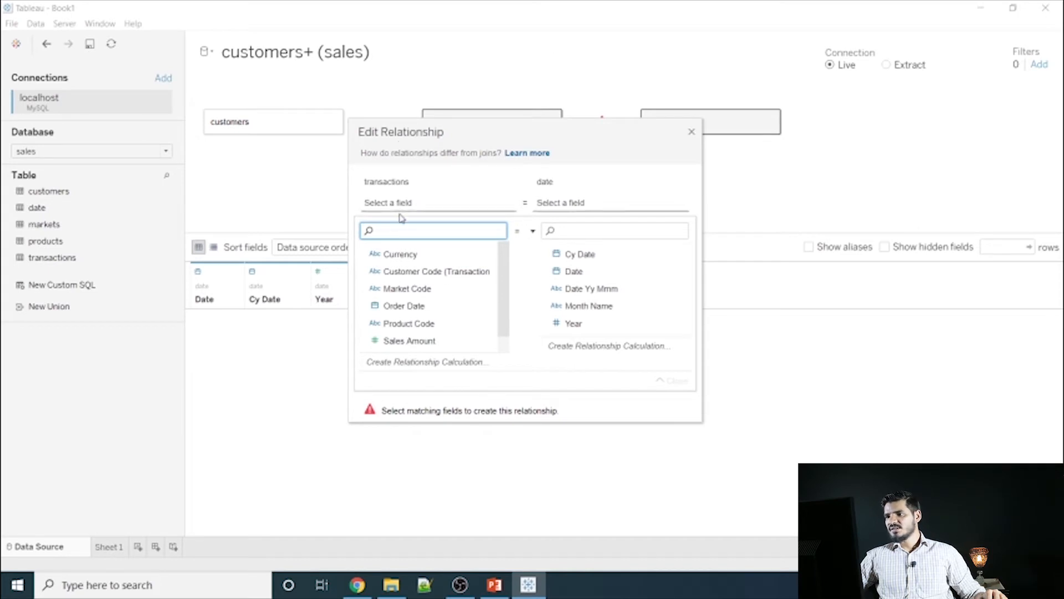
click(407, 306)
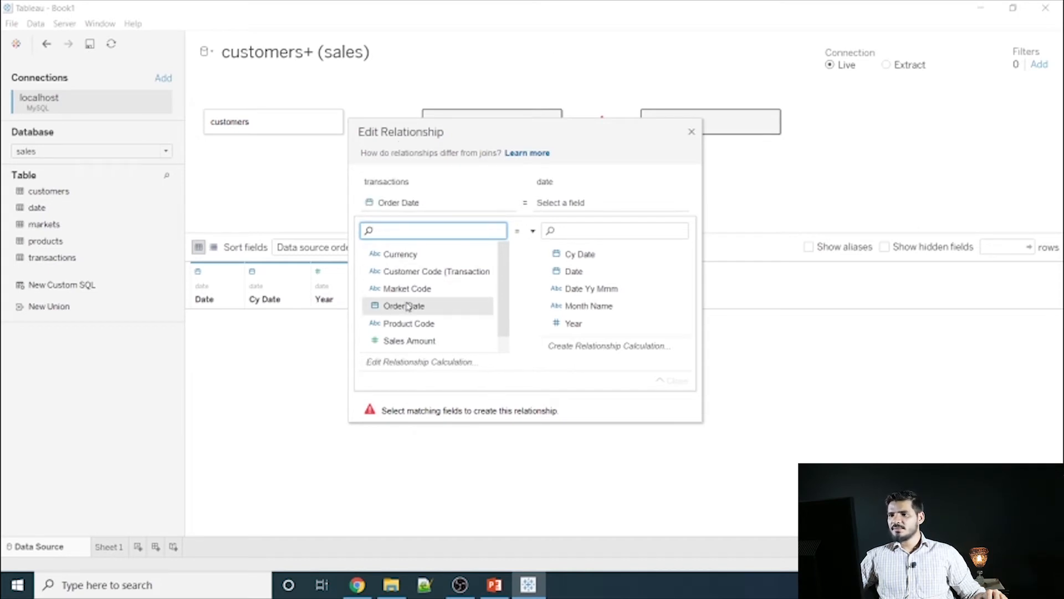
click(590, 273)
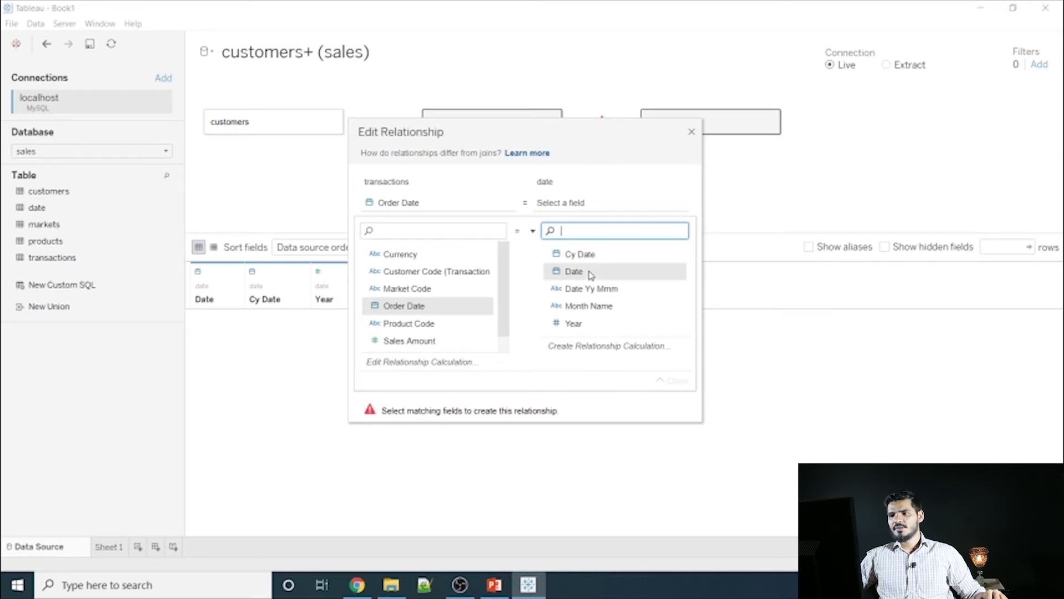
click(591, 273)
click(671, 381)
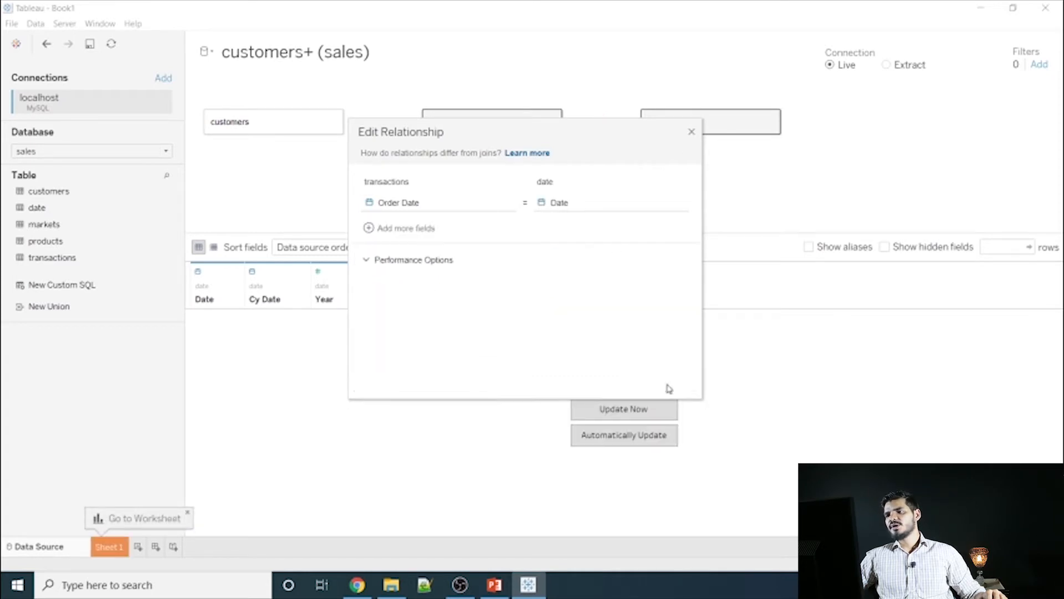
click(691, 131)
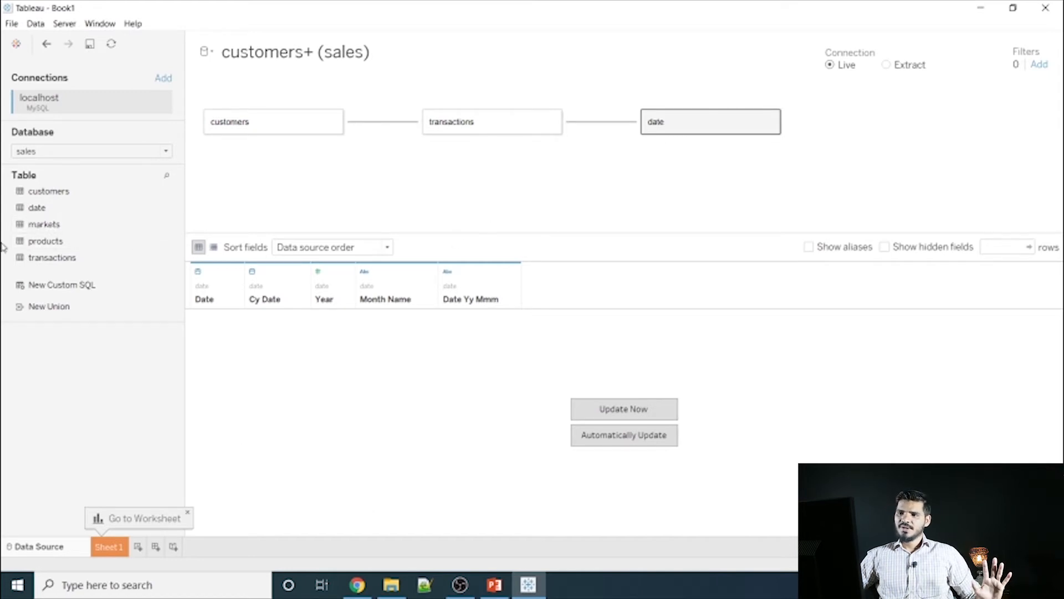
- Add the markets table below date and relate transactions' Market Code to its Markets Code field
drag(28, 223, 667, 188)
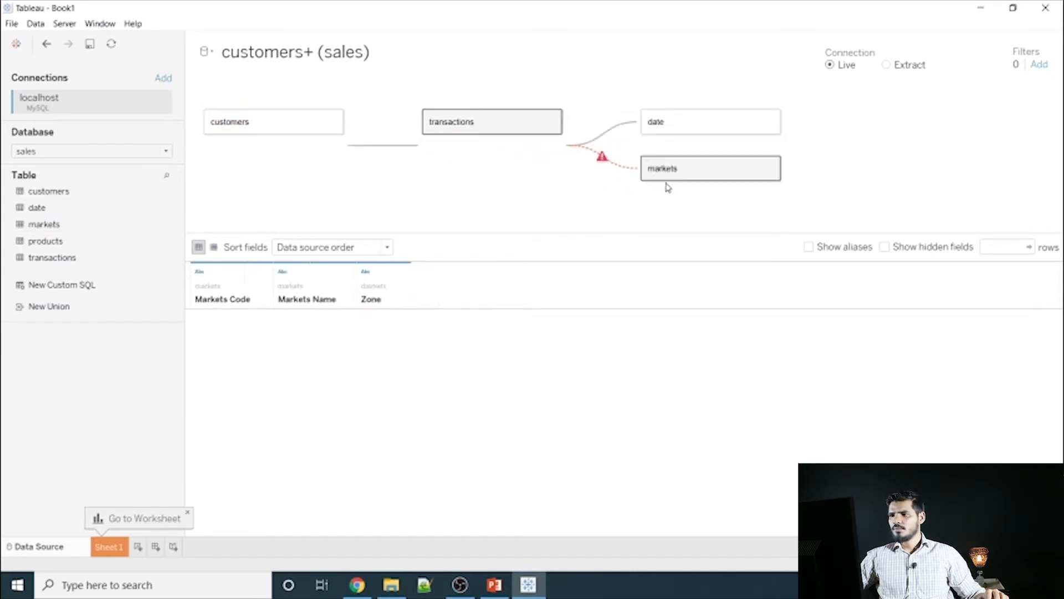
scroll(486, 302, down, 1)
scroll(488, 323, up, 1)
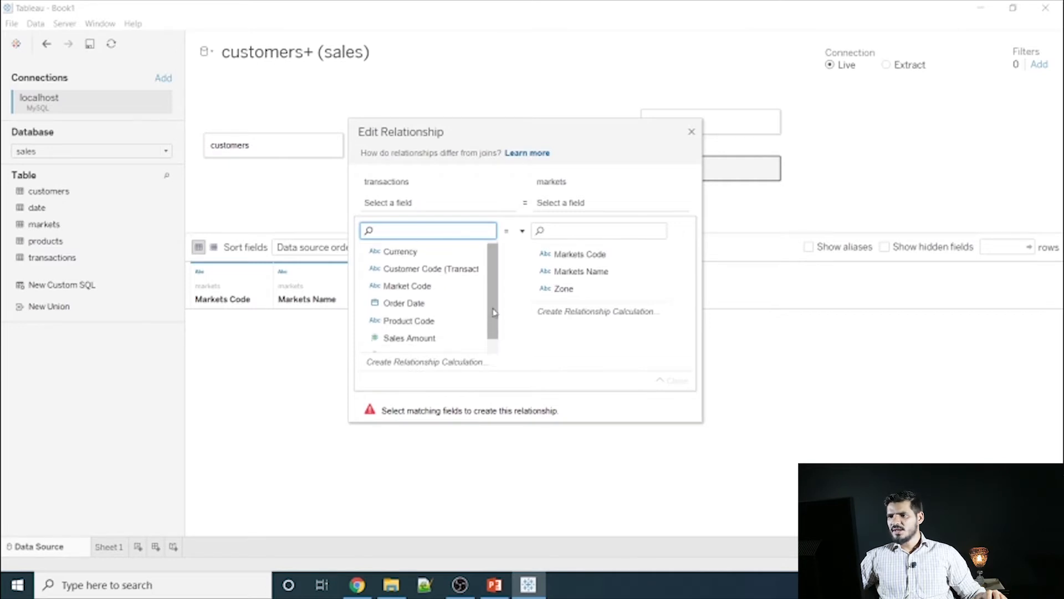
scroll(494, 327, down, 1)
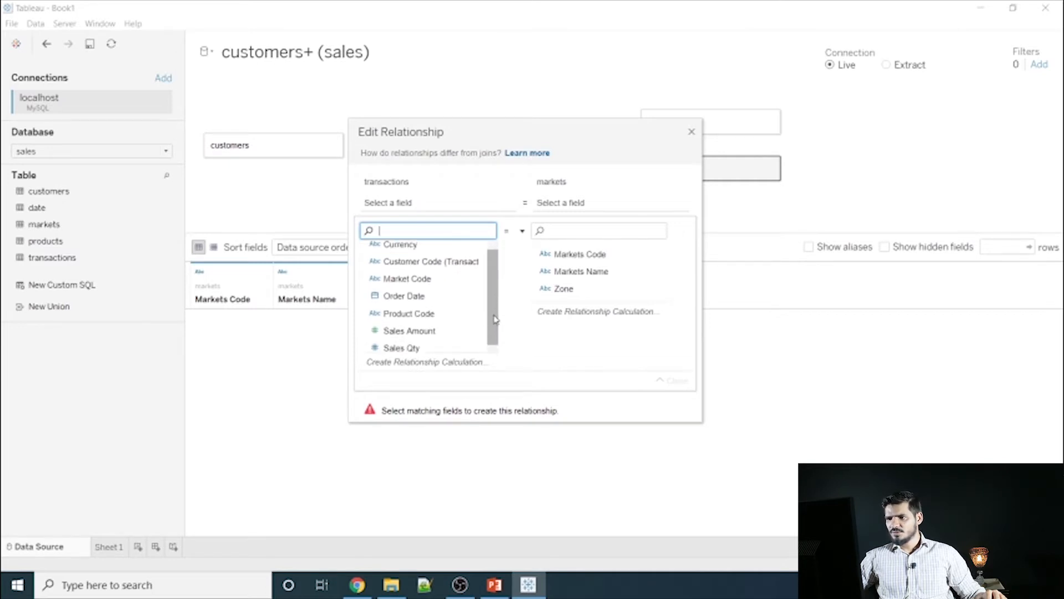
scroll(494, 327, up, 1)
click(412, 288)
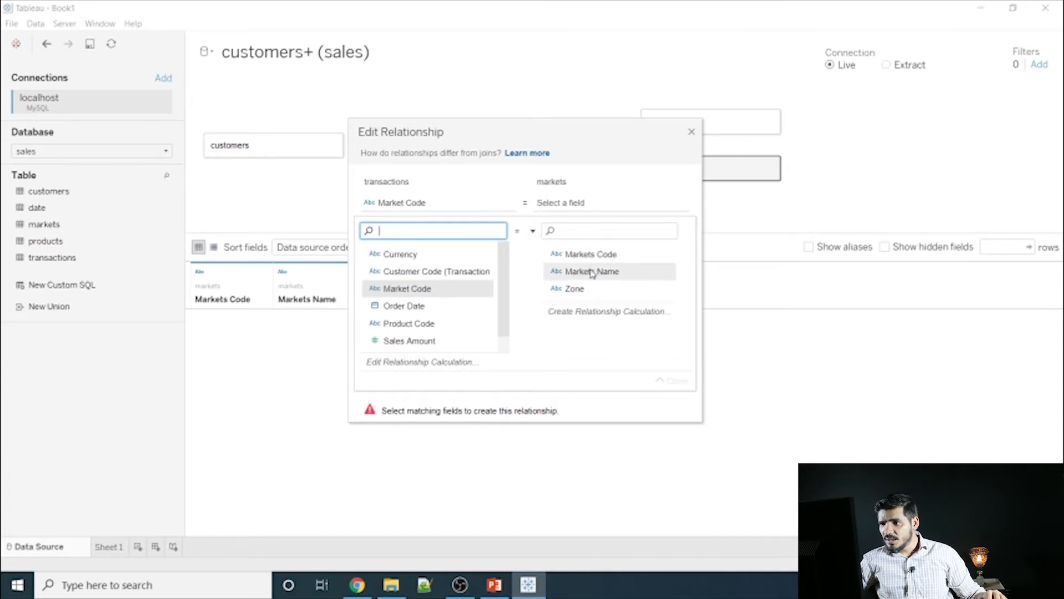
click(603, 256)
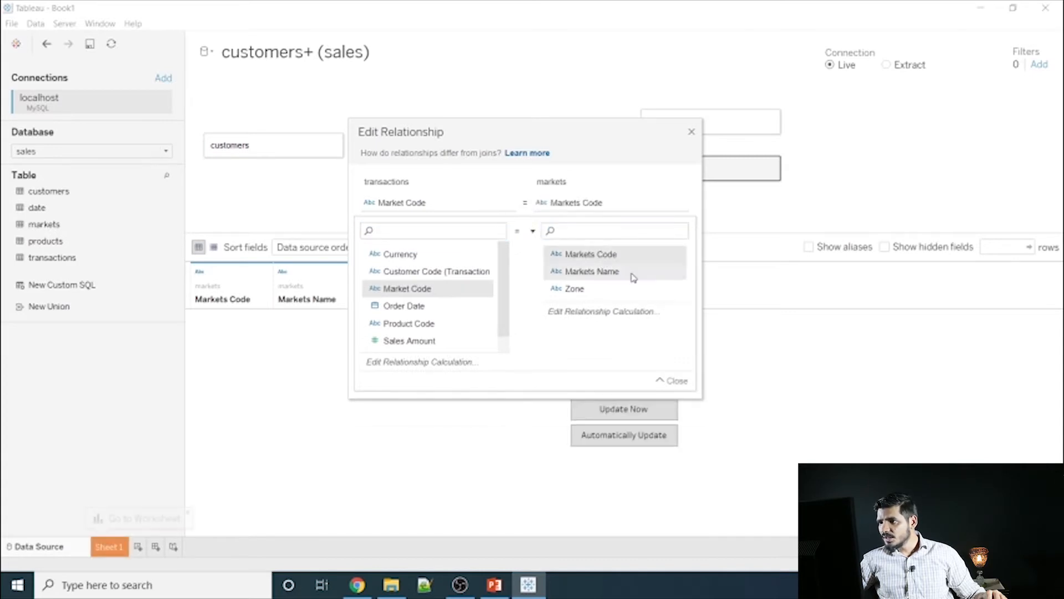
click(691, 132)
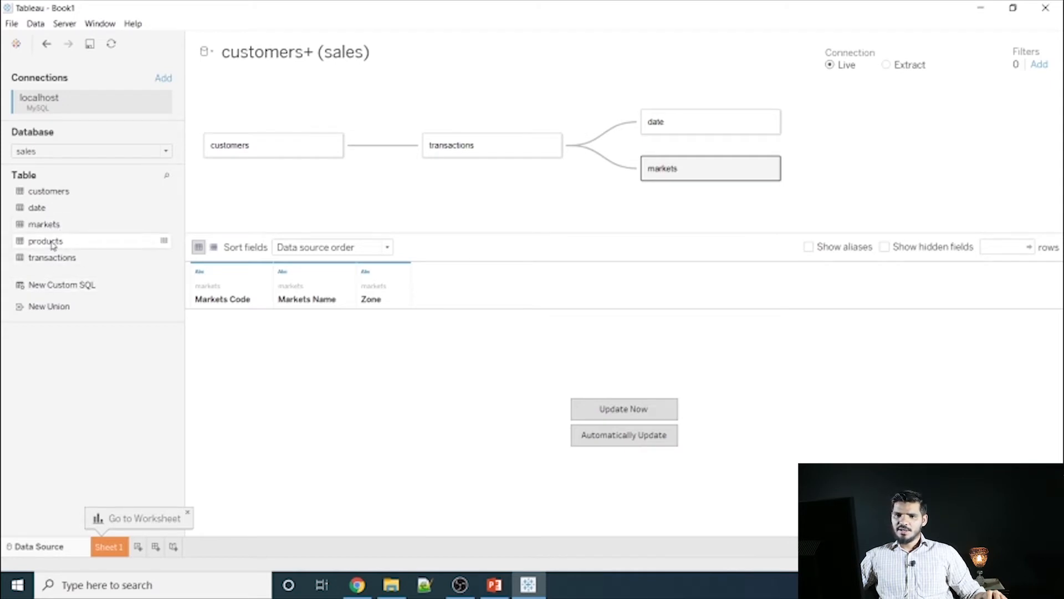
- Add the products table related to transactions by product code and load its data preview
drag(53, 244, 655, 210)
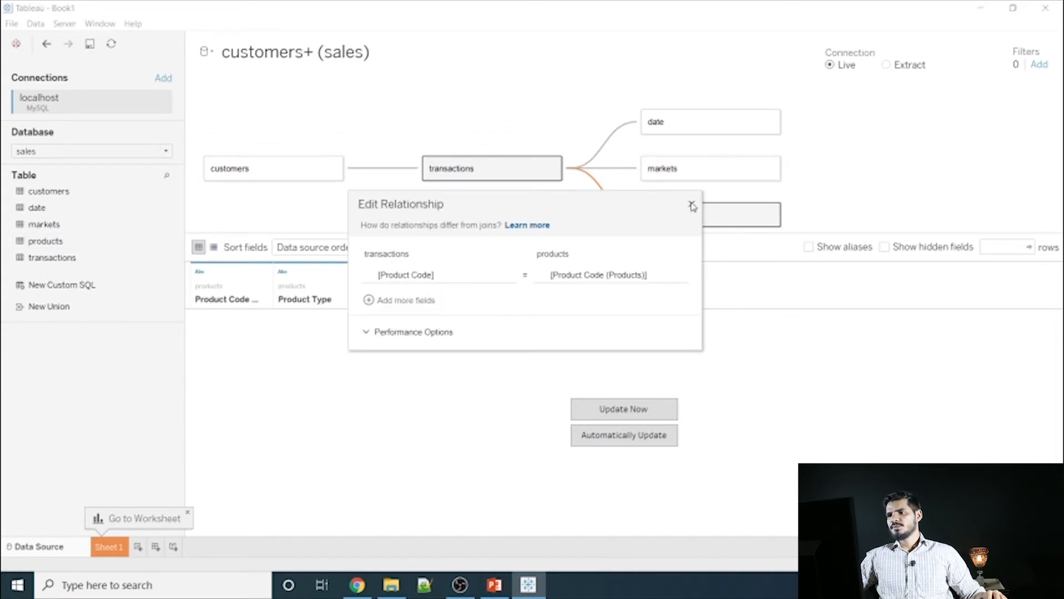
click(692, 206)
click(623, 409)
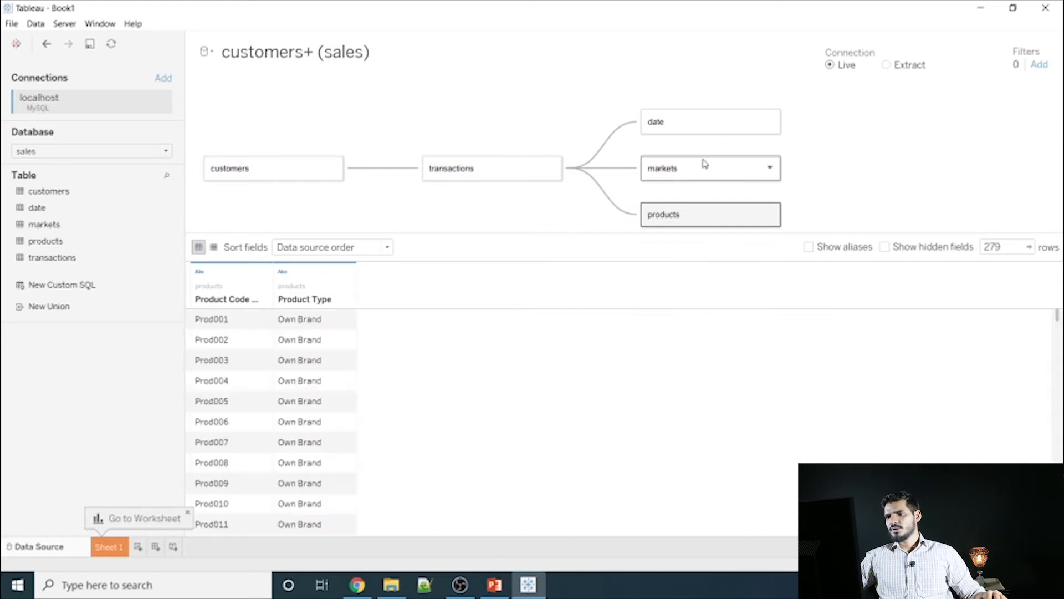
- Load the markets preview and look through the rows of the customers and date tables
click(688, 173)
click(603, 415)
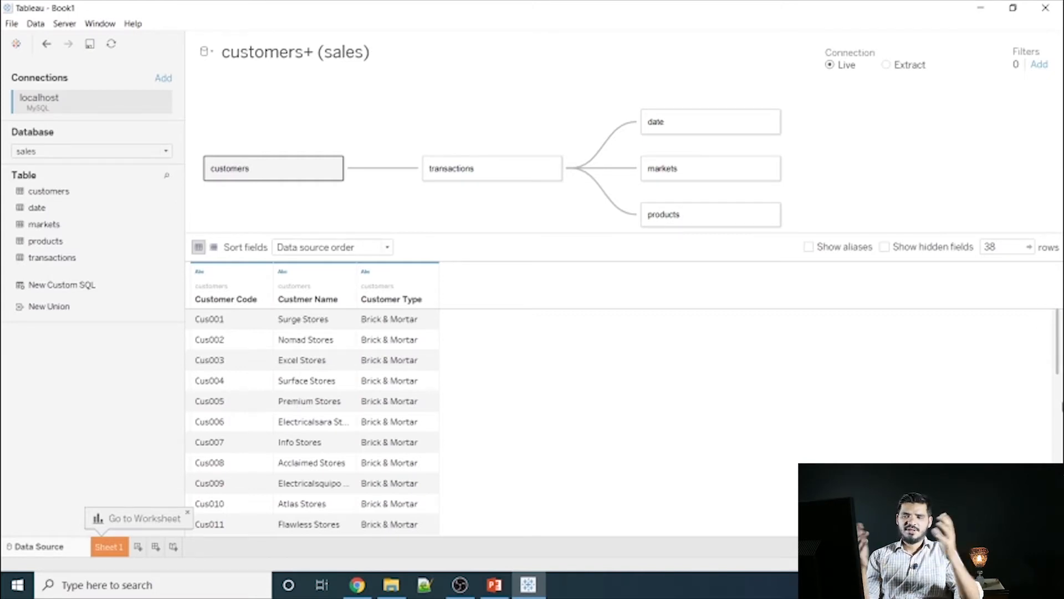
drag(1056, 328, 1056, 486)
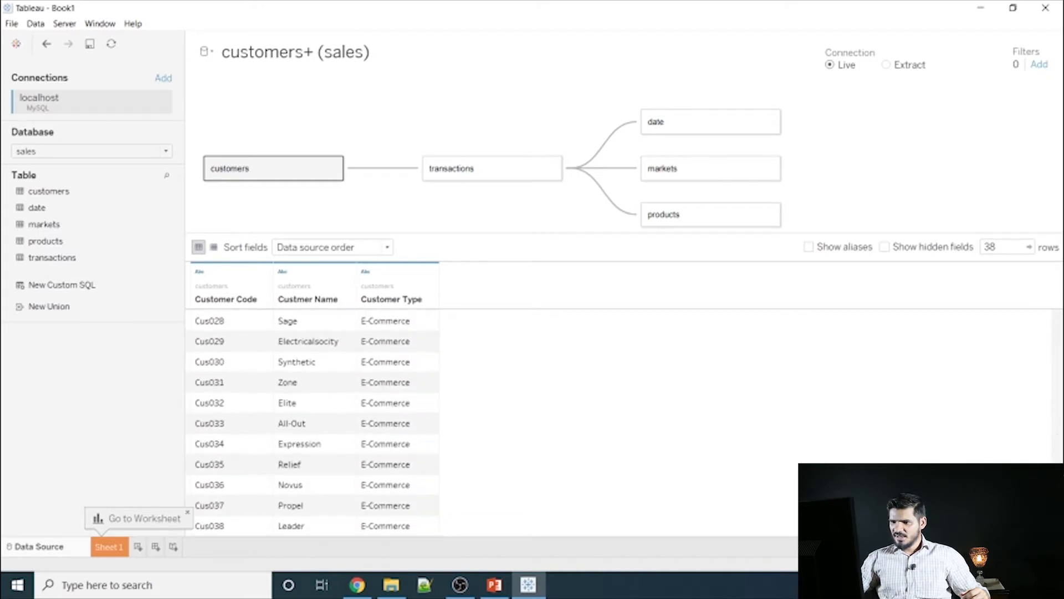
click(697, 121)
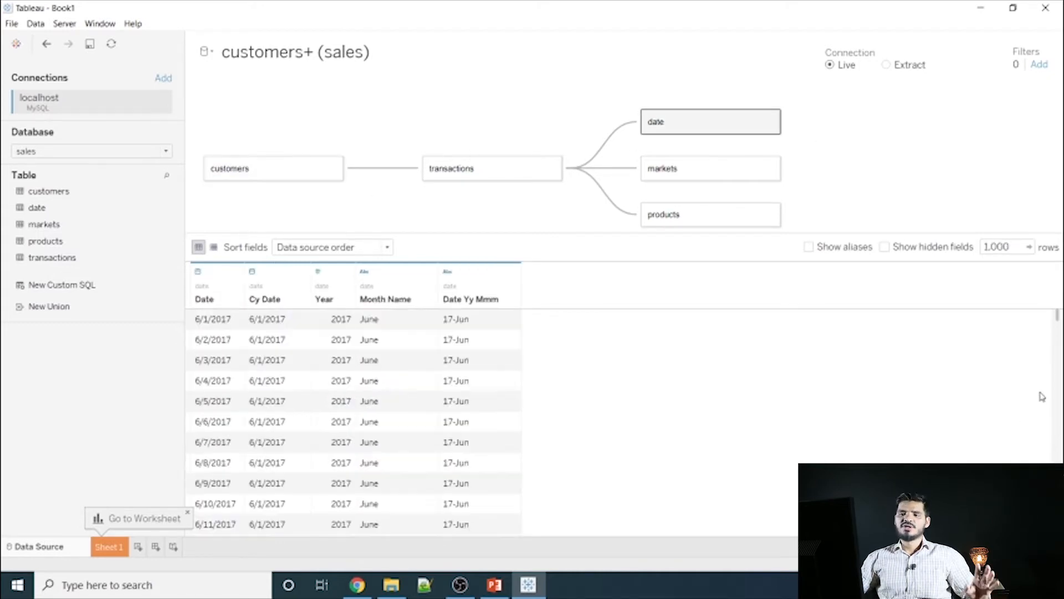
drag(1058, 319, 1057, 526)
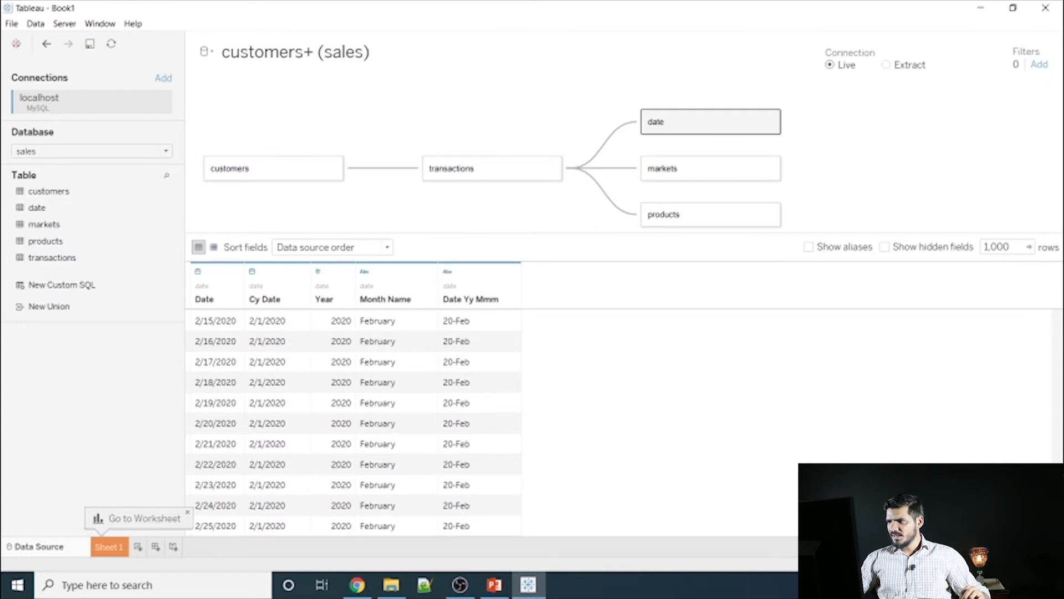
- Examine the last rows of the markets table, checking the code, name and zone of New York and Paris
click(687, 169)
drag(1057, 322, 1059, 416)
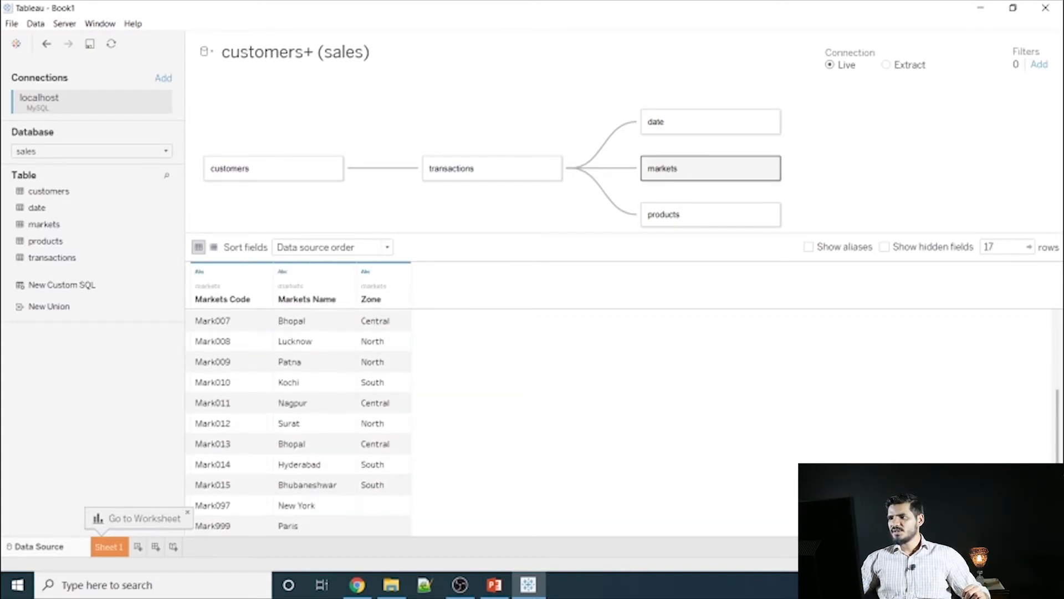
click(226, 512)
click(225, 527)
click(295, 512)
click(291, 527)
click(338, 509)
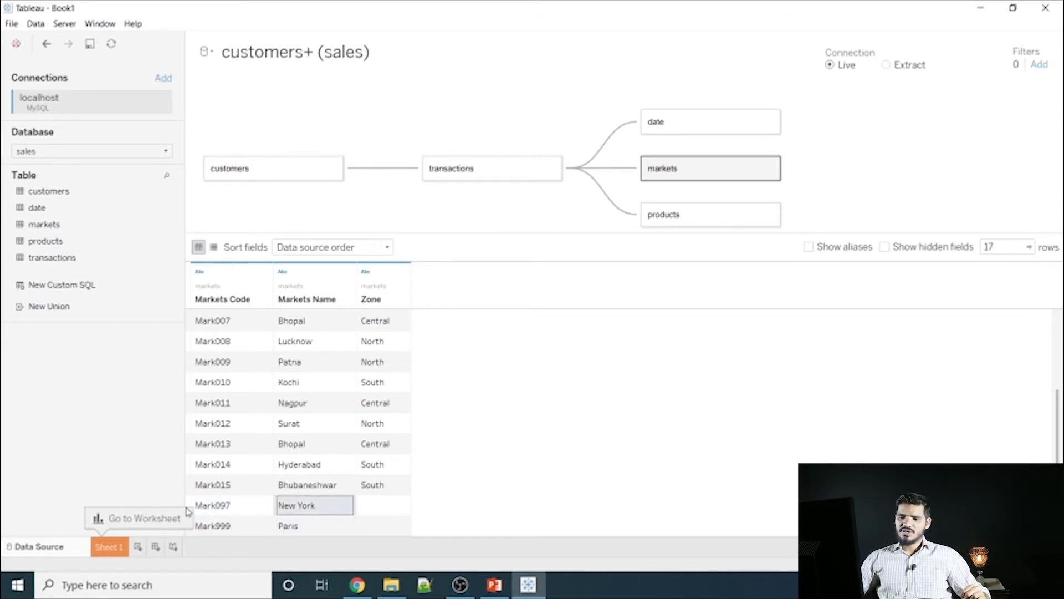
click(216, 511)
click(225, 528)
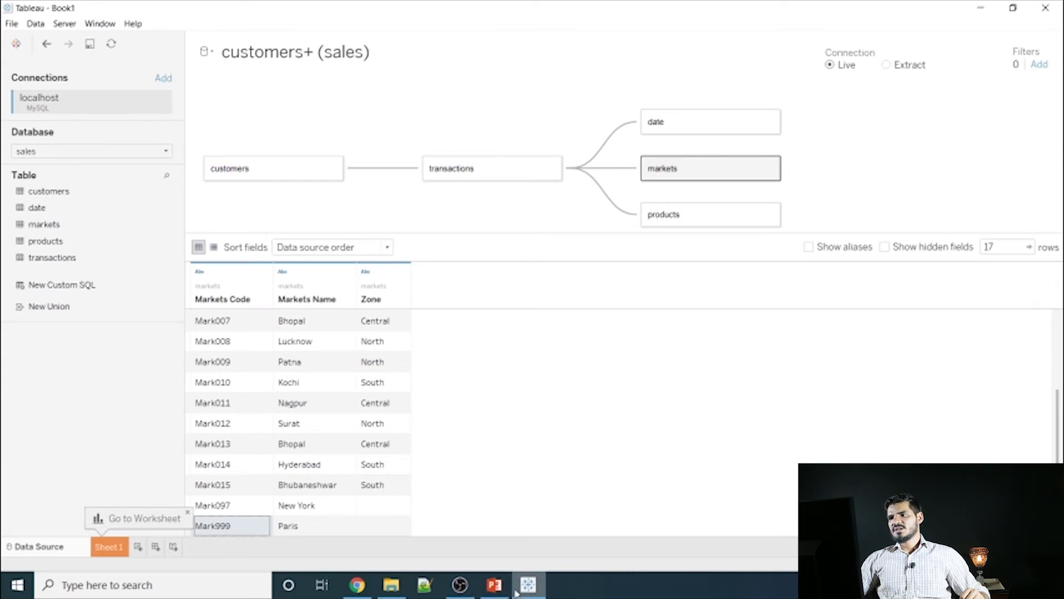
- Switch to Notepad++ and write note 1: "We donot have zones in market table in last 2 records."
click(424, 585)
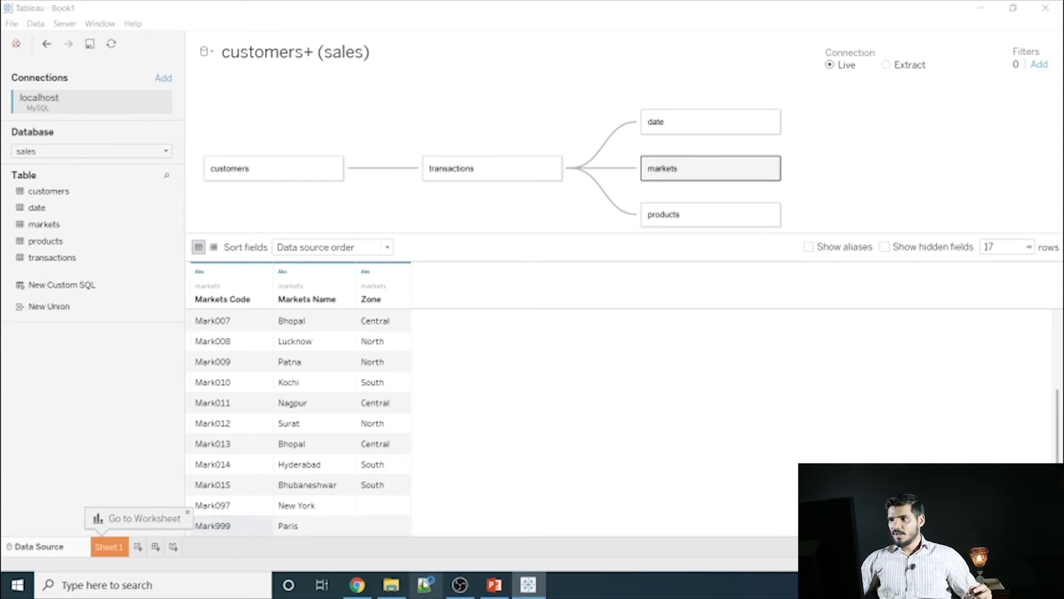
text(1. We)
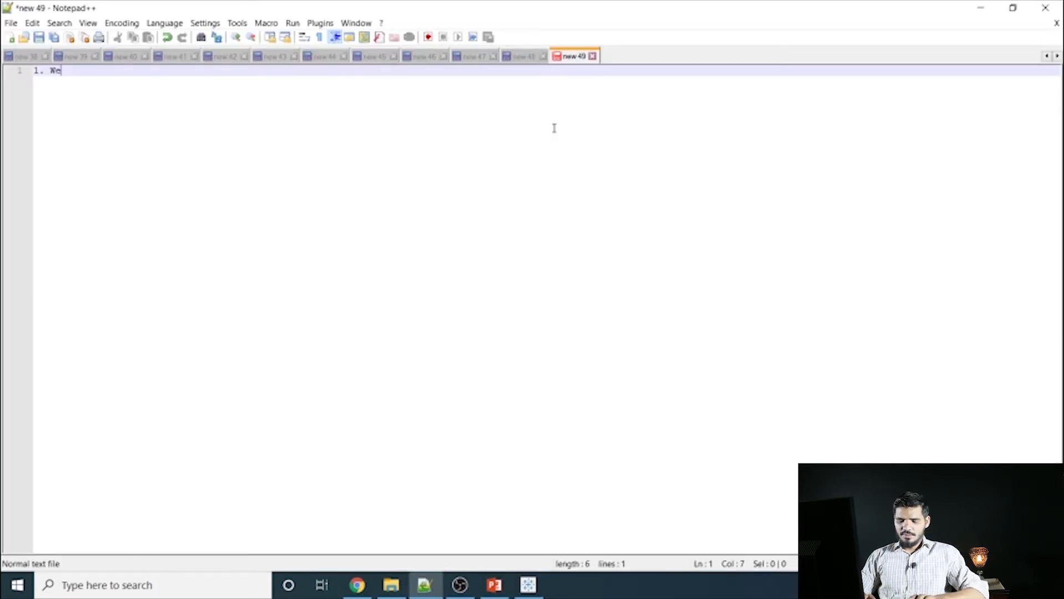
text( donot have z)
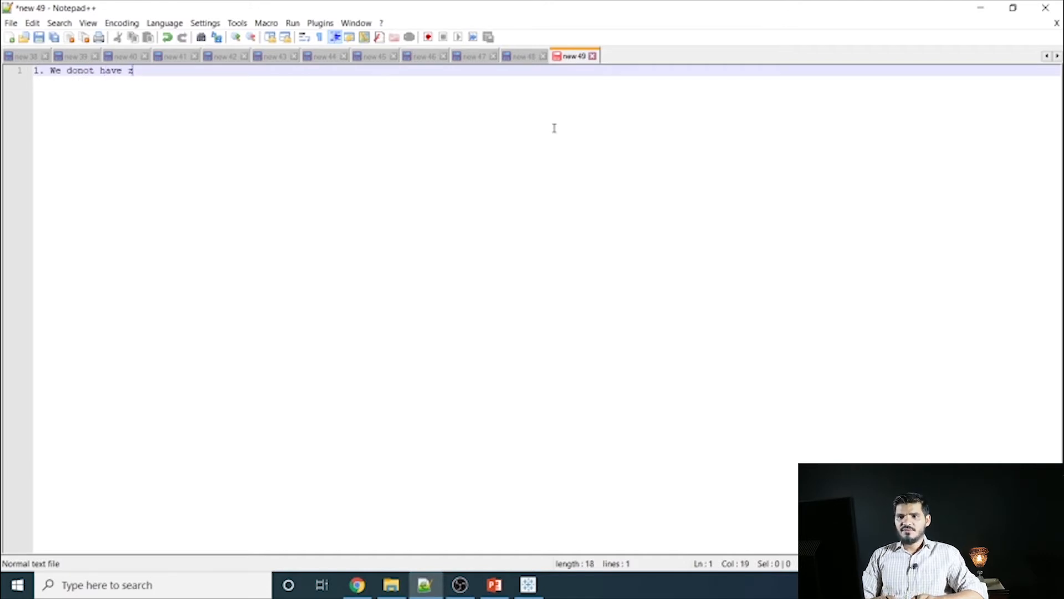
text(ones in mar)
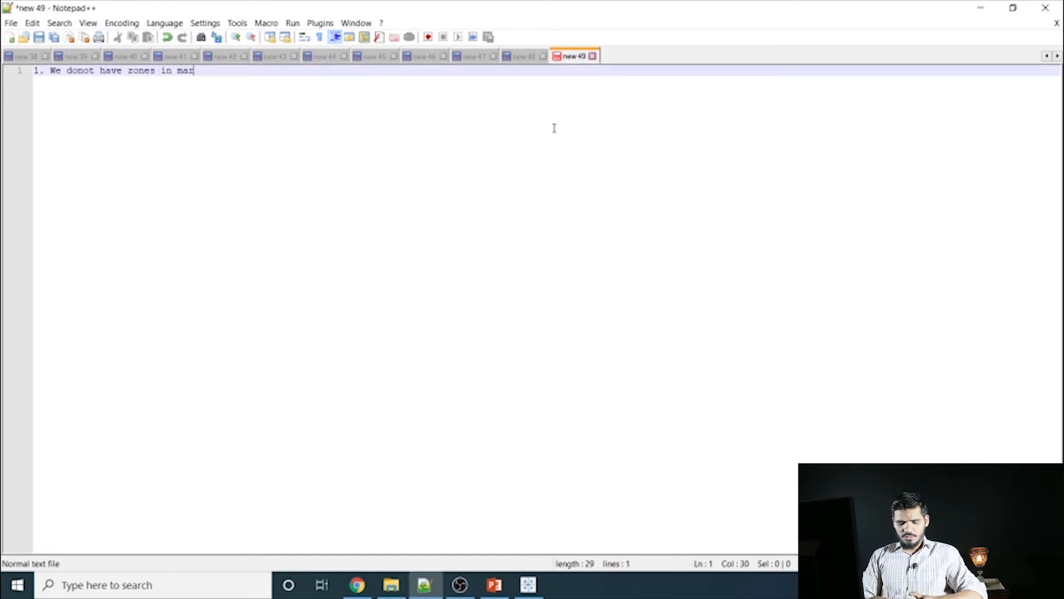
text(ket tabl)
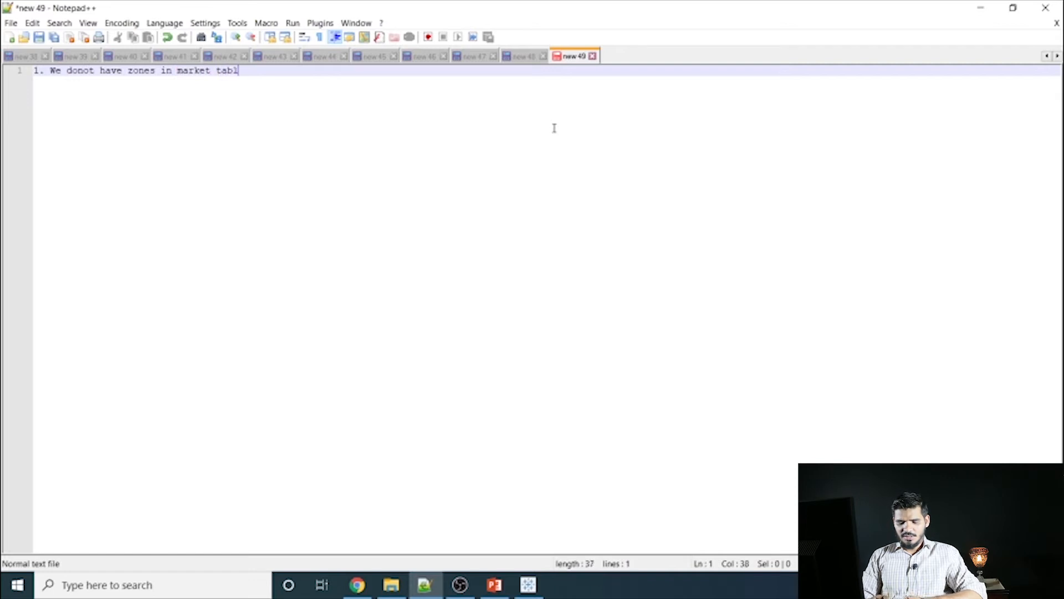
text(e in last 2 recor)
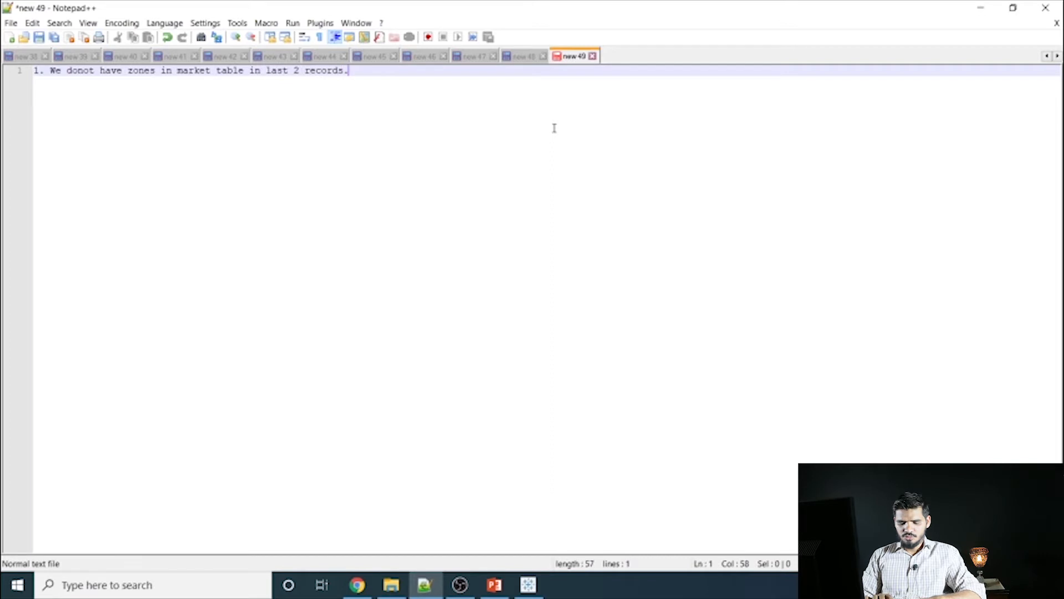
text(ds.)
key(Return)
- Switch back to Tableau and look through the rows of the products table and the transactions table
key(alt+Tab)
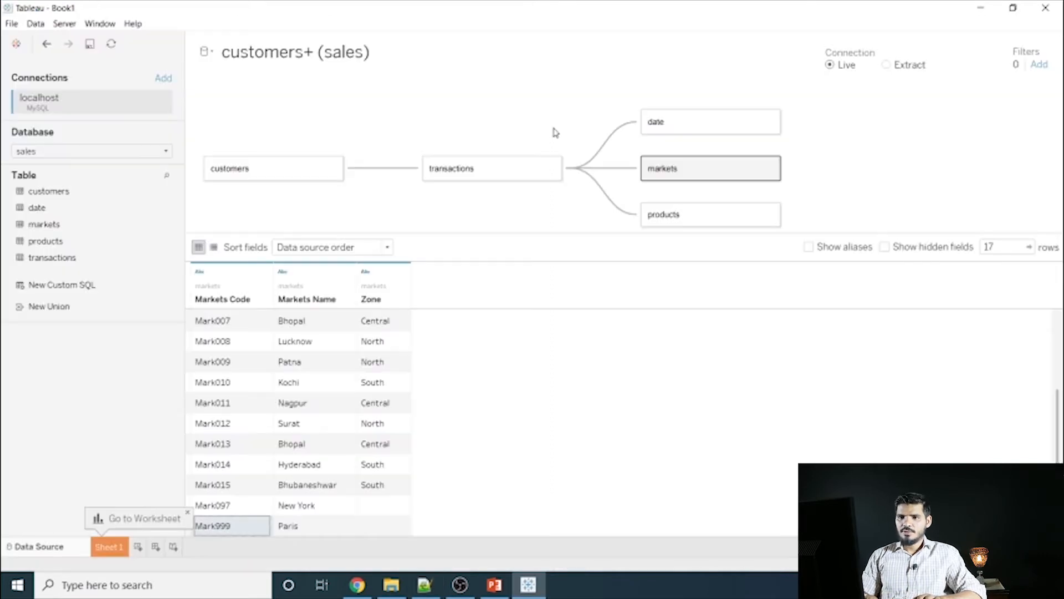
click(697, 221)
drag(1059, 316, 1061, 290)
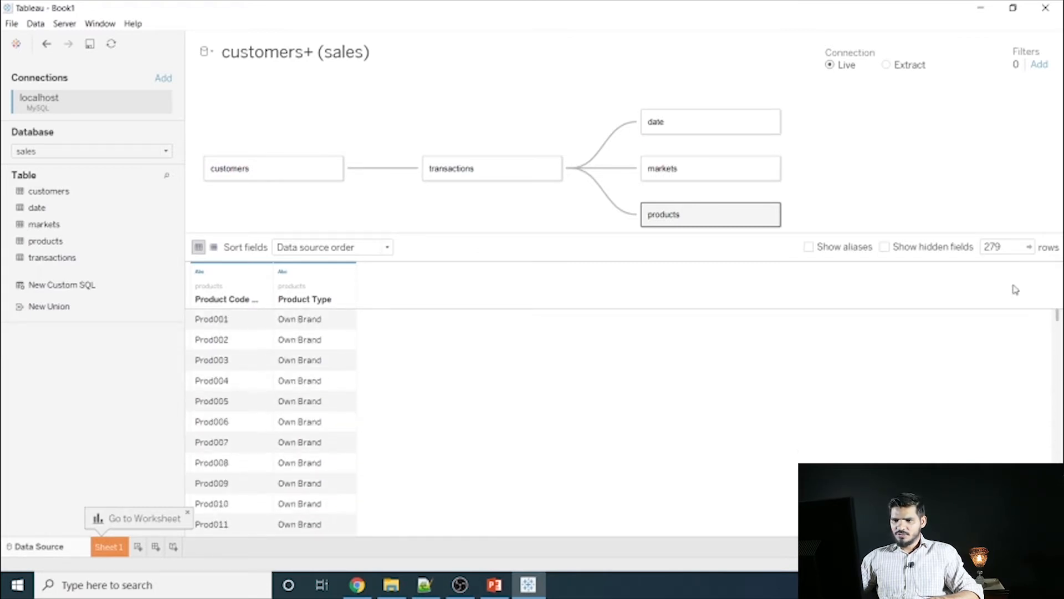
click(487, 176)
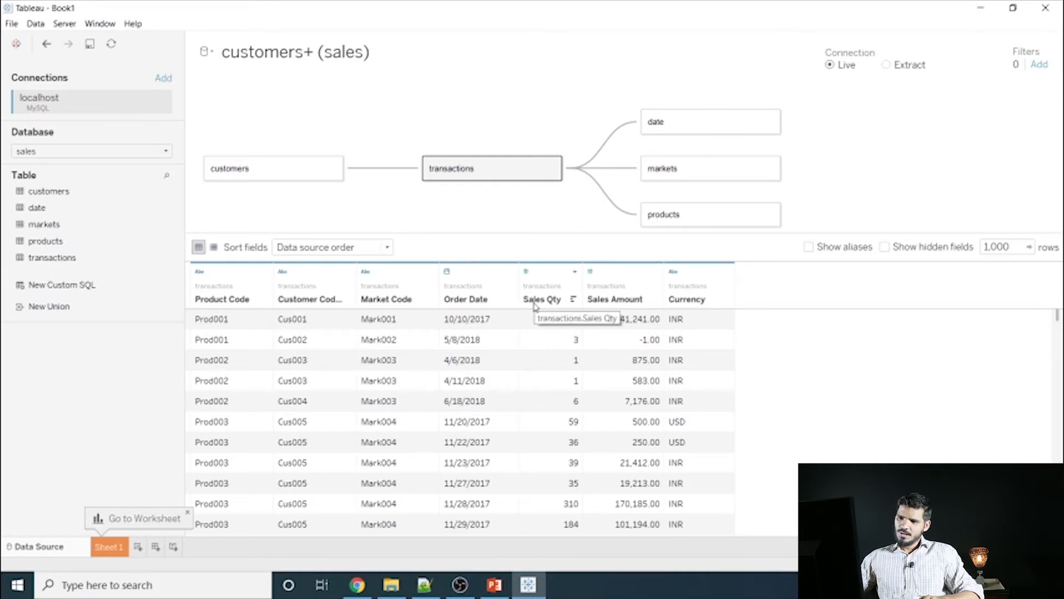
scroll(548, 414, down, 10)
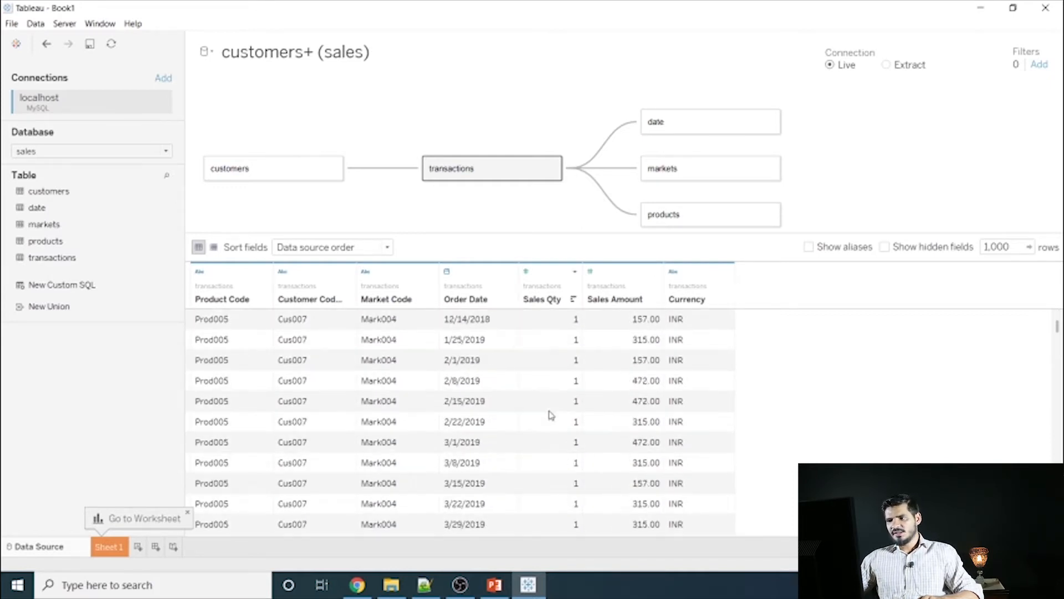
scroll(548, 416, down, 15)
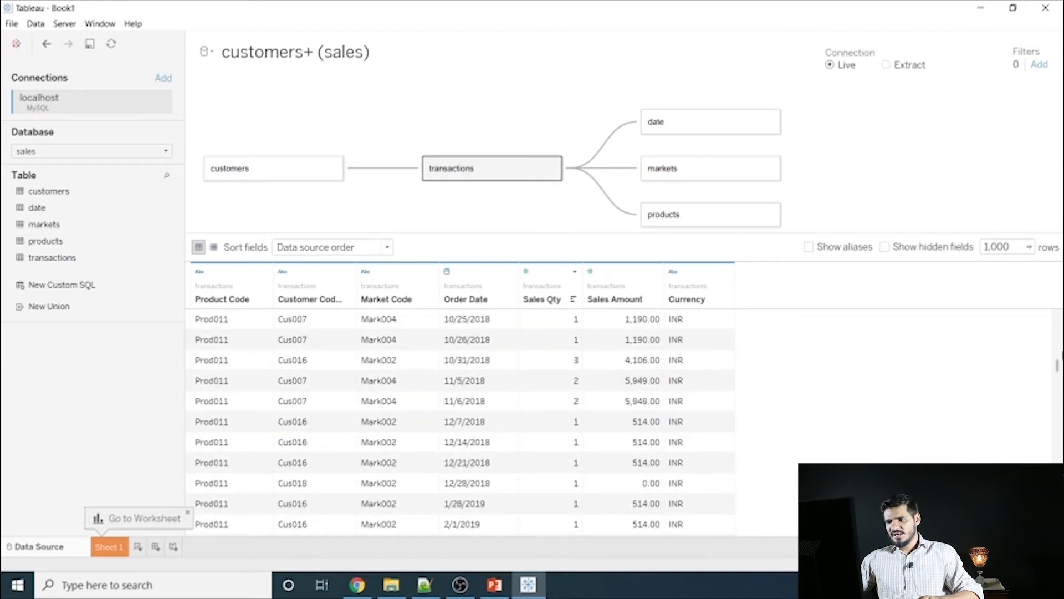
drag(1058, 426, 1029, 244)
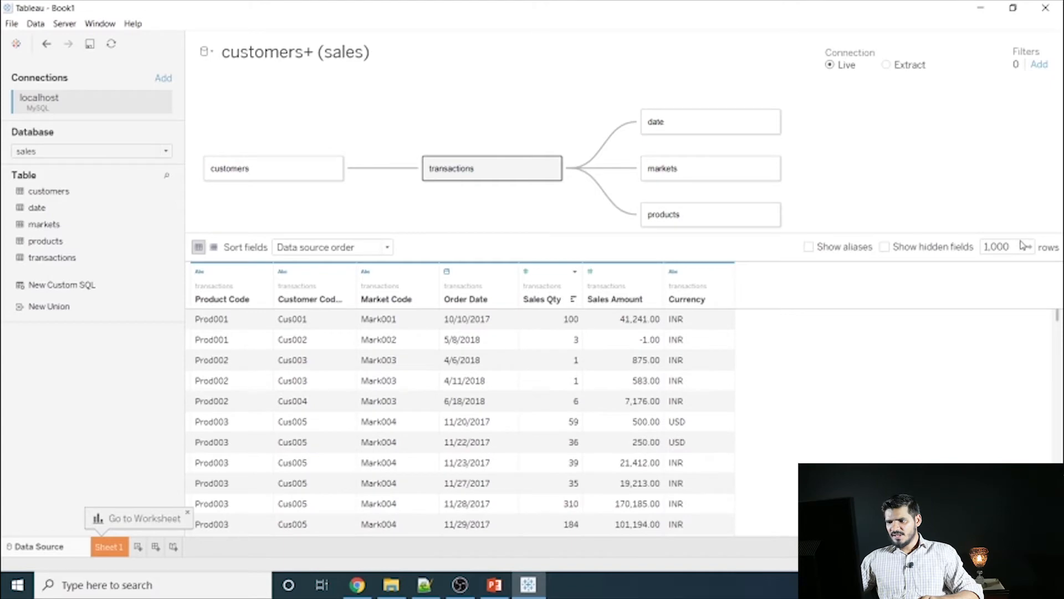
- Switch to Notepad++, add note 2, "We need to remove all sales amount less than 0.", and start item 3
key(alt+Tab)
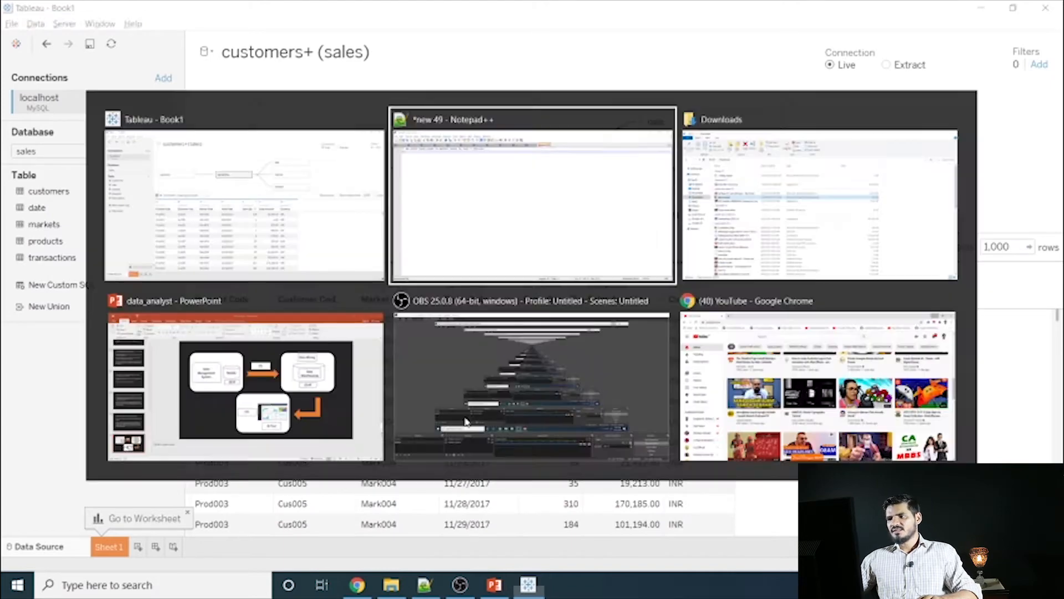
text(We need to remove all so)
text(les amount less than)
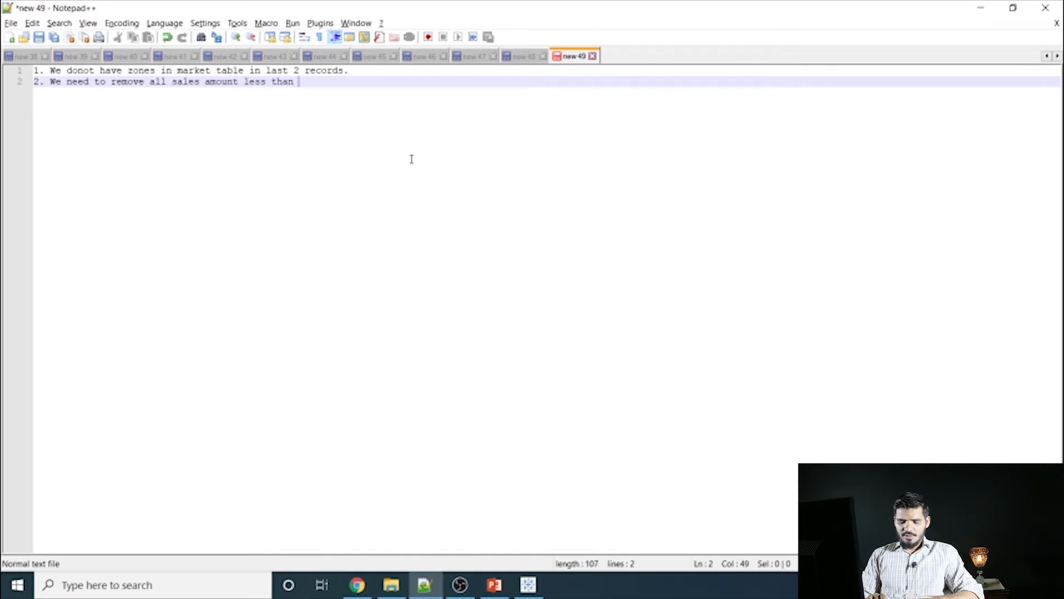
text( 0)
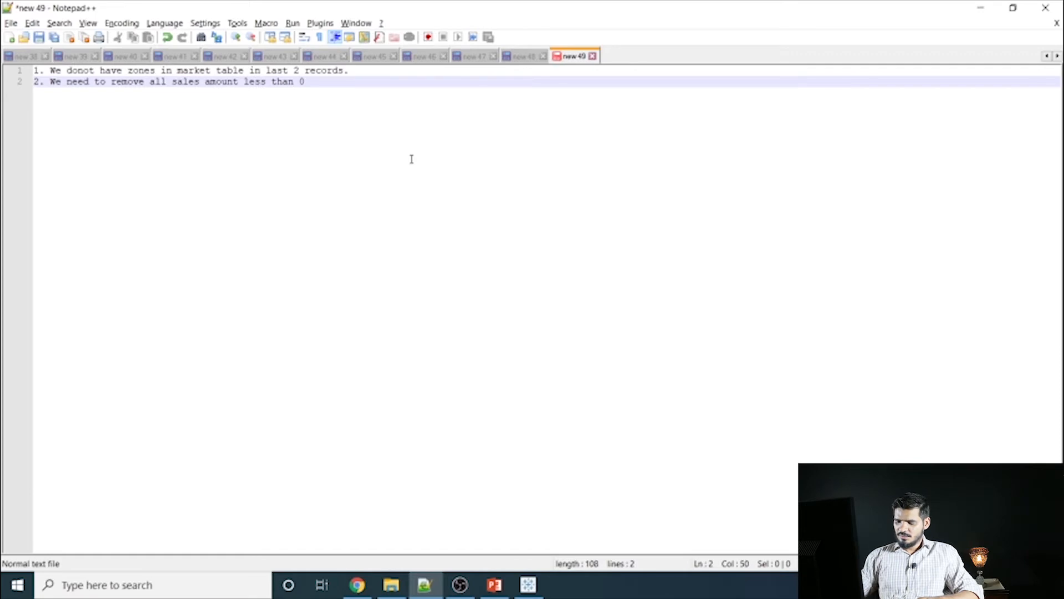
text(.)
key(Return)
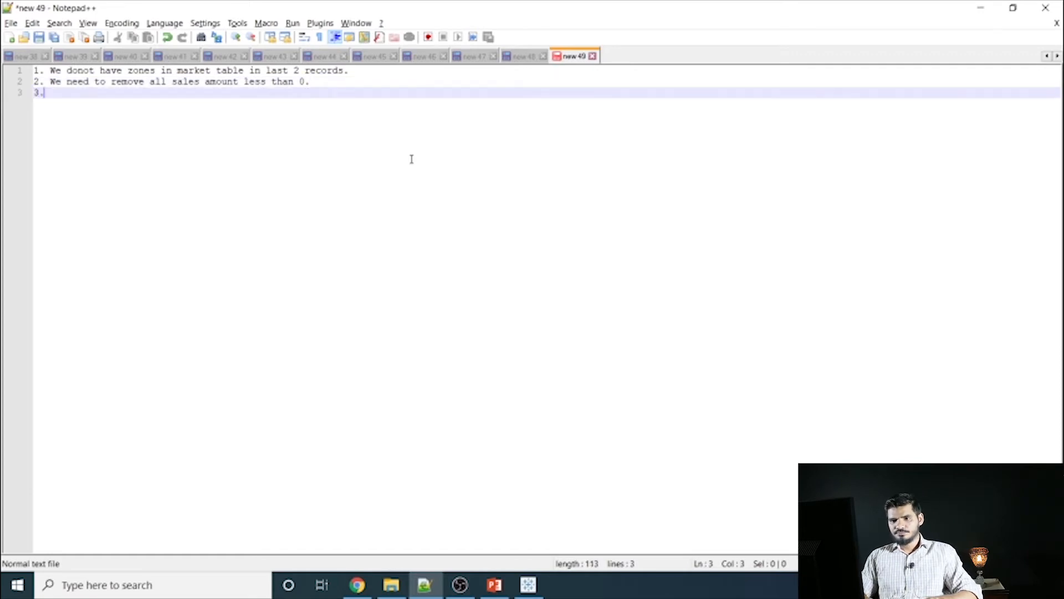
- Extend note 2 with "in transactions table" before its final period
key(alt+Tab)
key(alt+Tab)
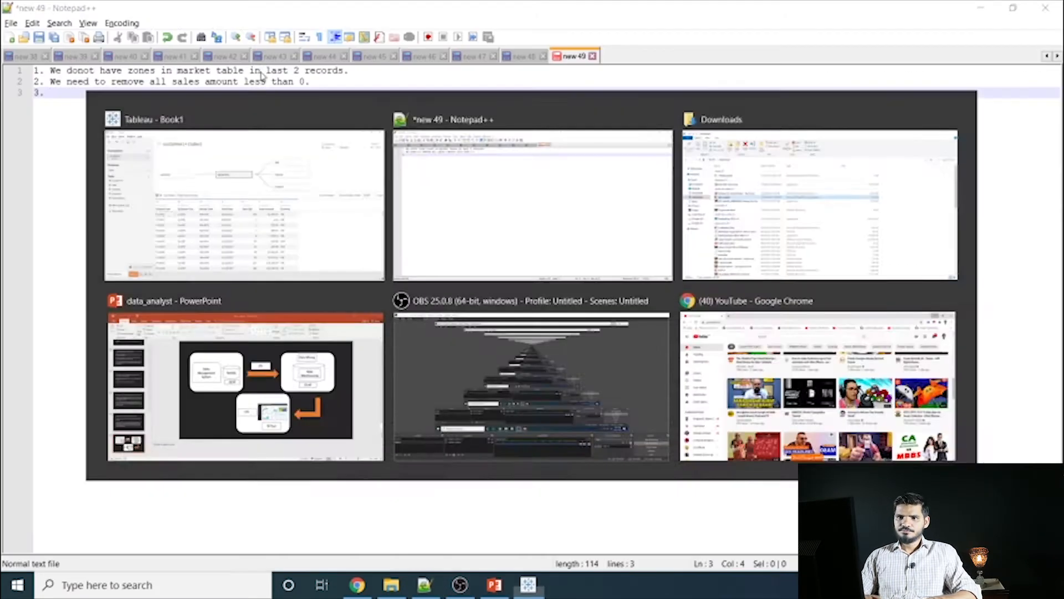
click(309, 81)
text(in tr)
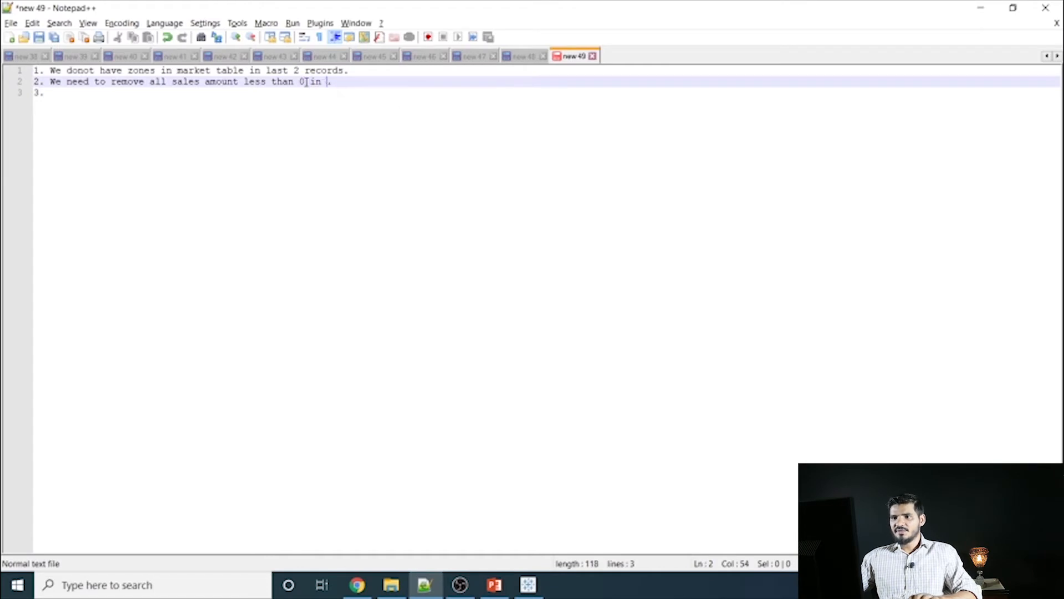
text(ansactions ta)
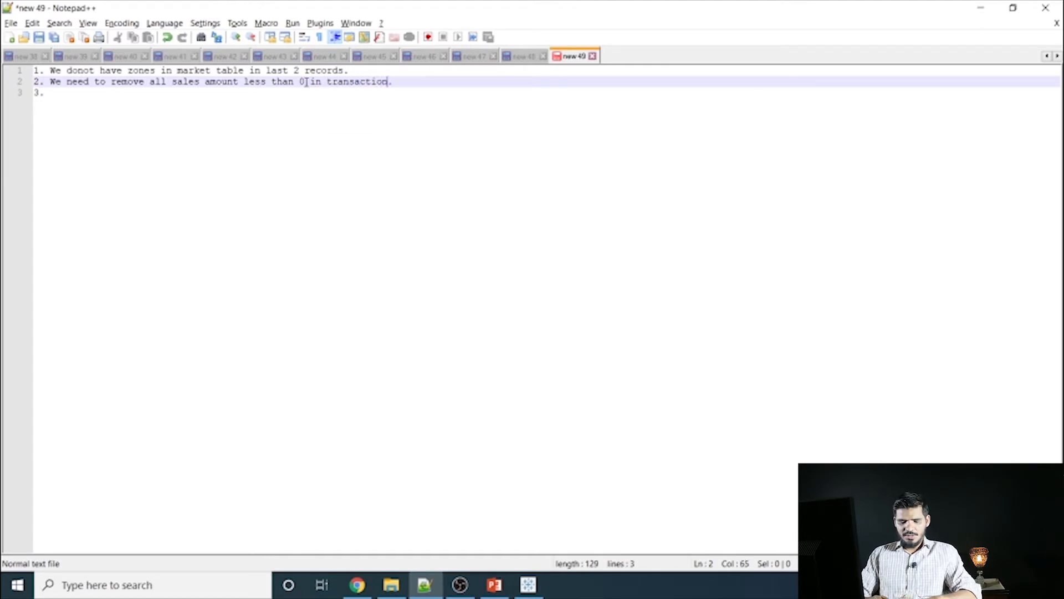
key(Return)
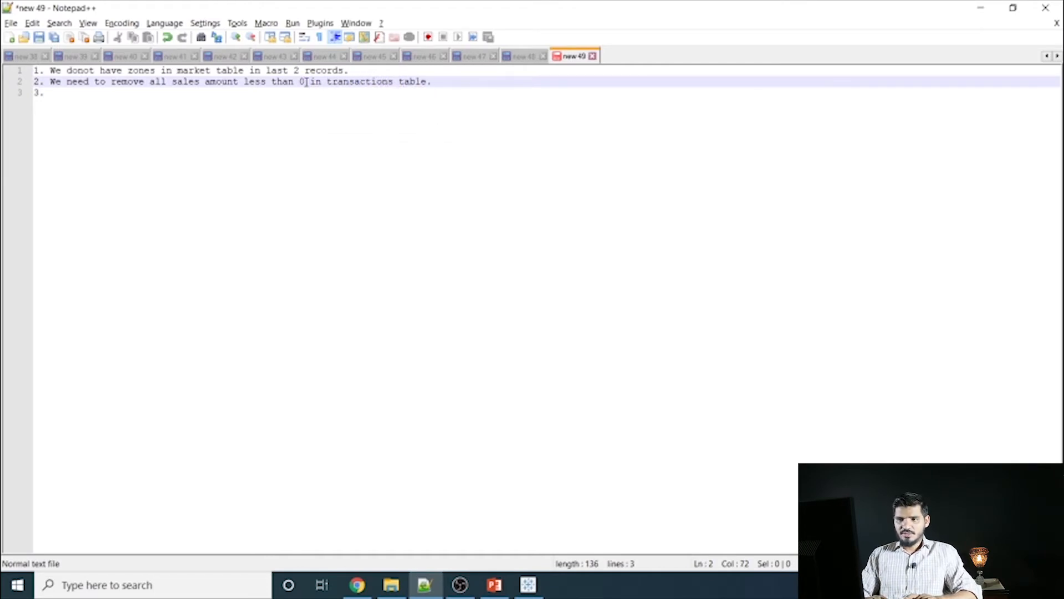
- Return to Tableau and check the Currency values in the transactions rows
key(alt+Tab)
scroll(843, 379, down, 1)
scroll(819, 382, up, 1)
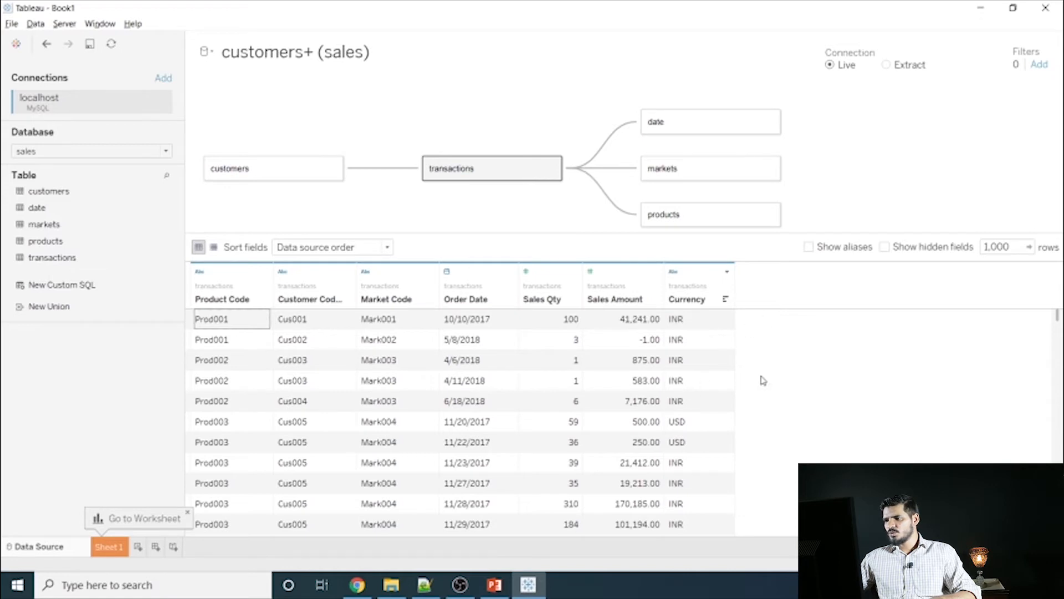
- Switch to Notepad++ and complete note 3 as "We need to convert USD into INR."
key(alt+Tab)
key(Return)
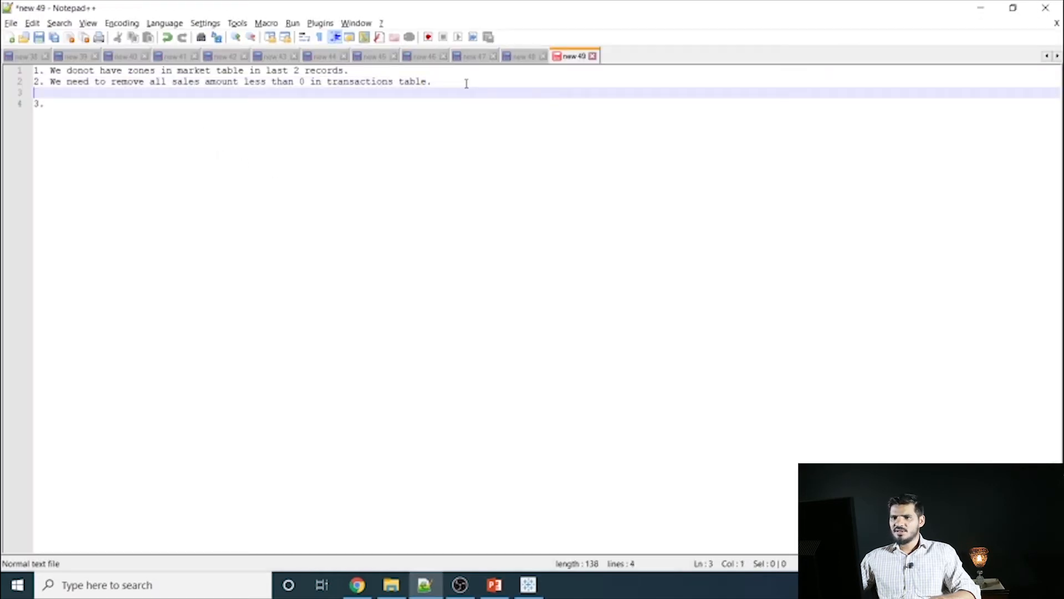
key(Delete)
key(End)
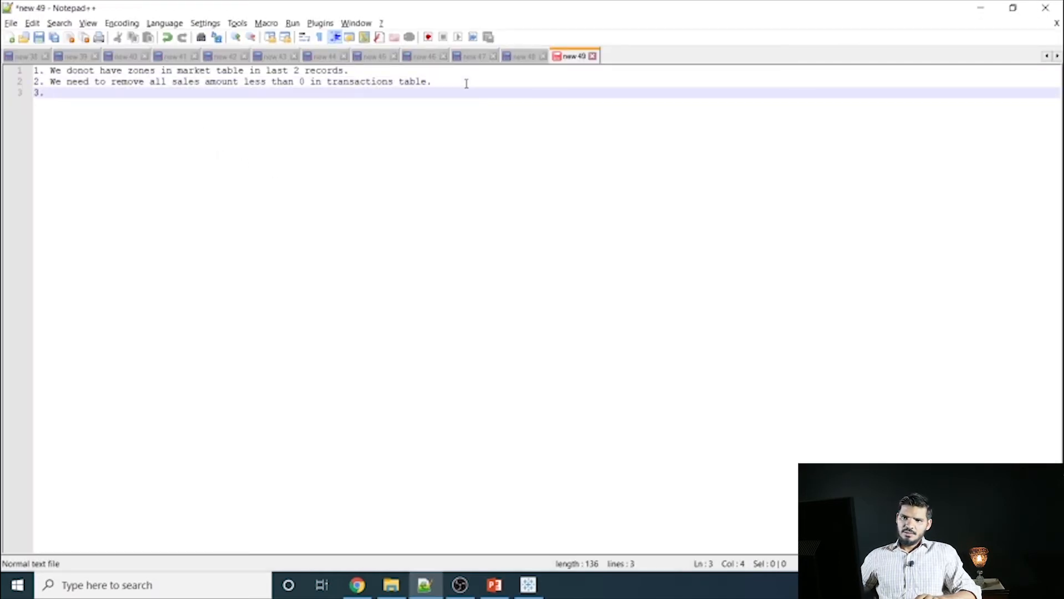
text(We nee)
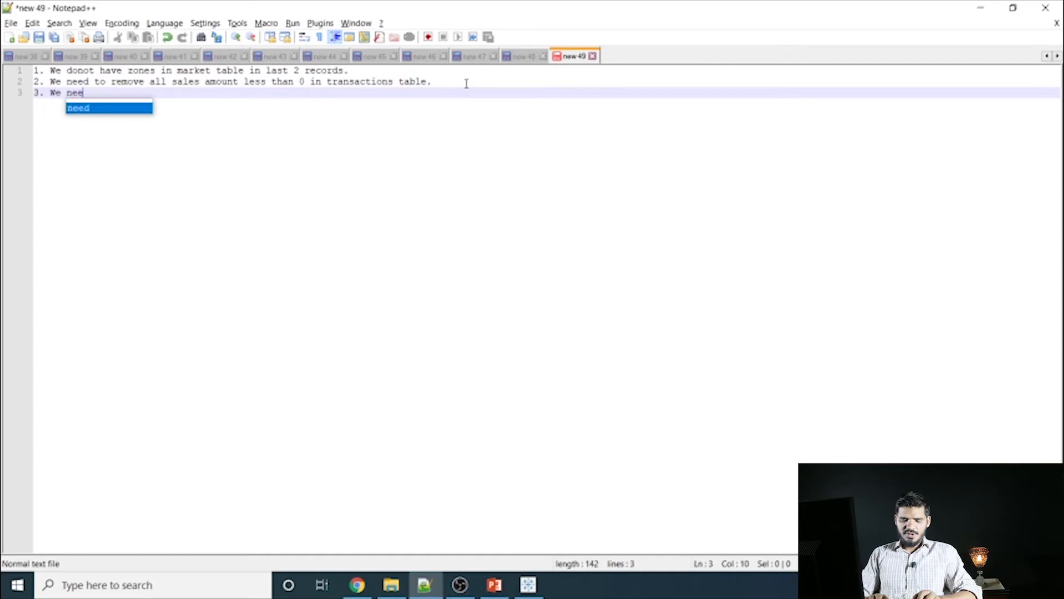
text(d to con)
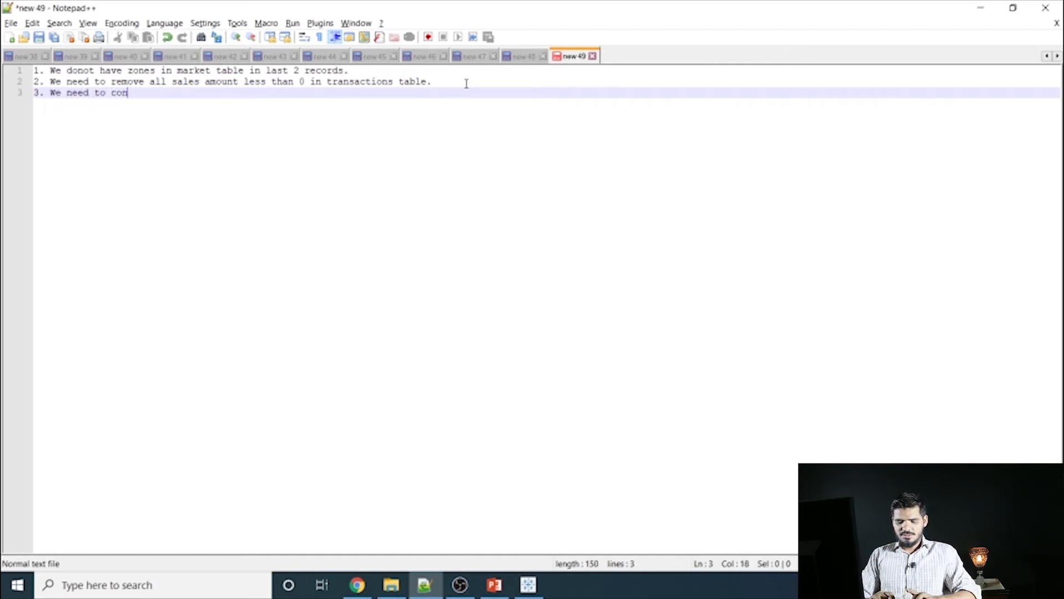
text(vert USD in )
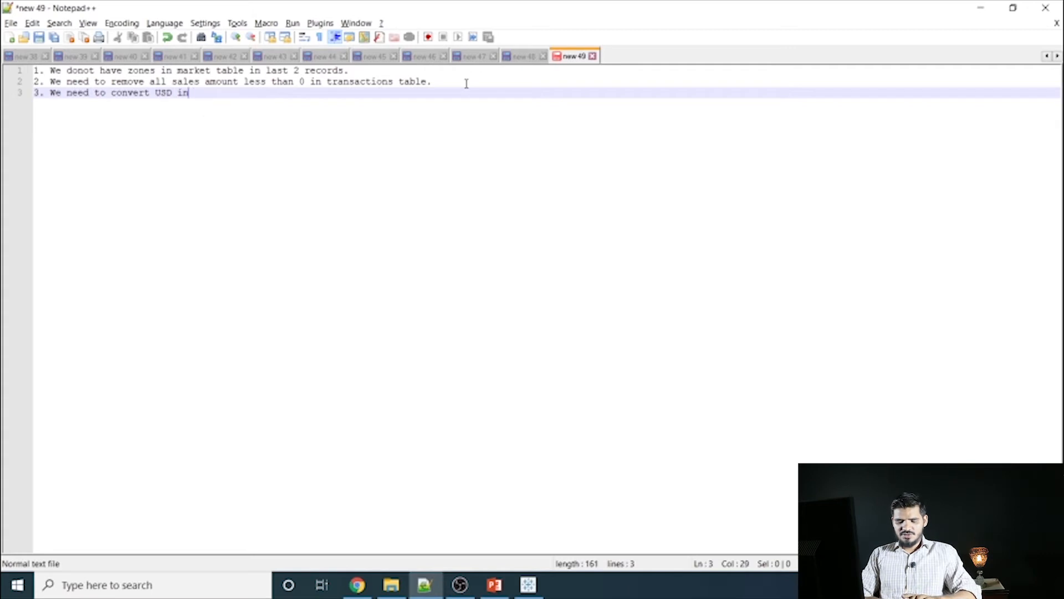
text(o INR.)
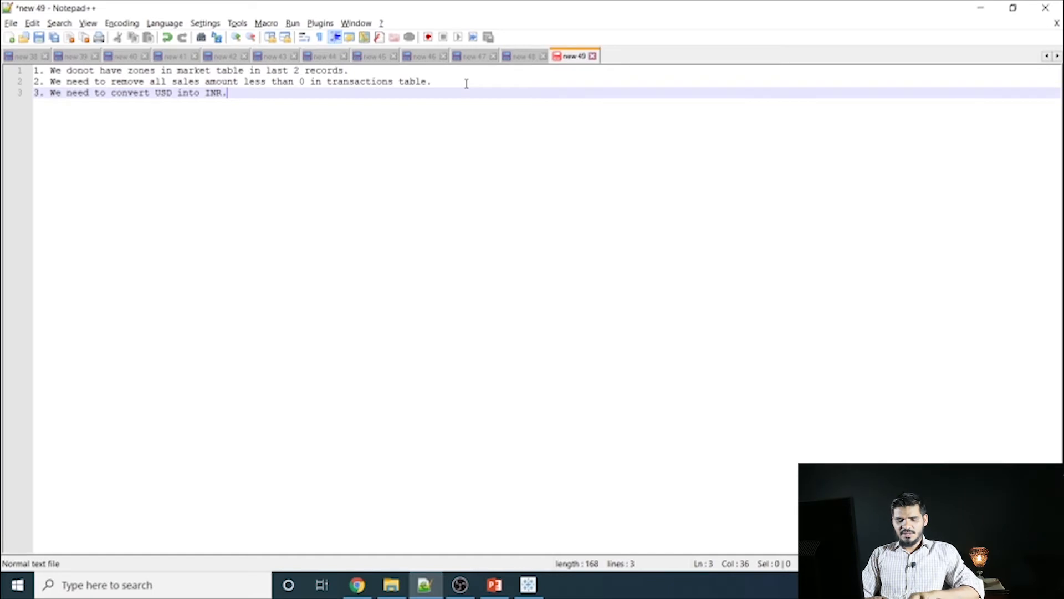
- Recheck the transactions rows in Tableau, then launch MySQL Workbench and open the CrownDB connection
key(alt+Tab)
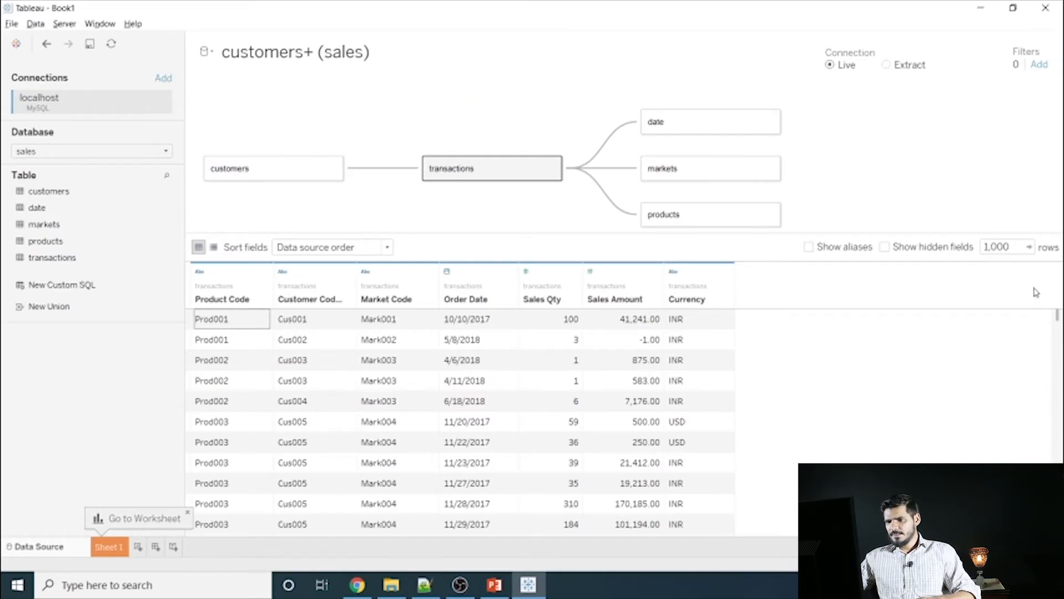
mouse_move(1057, 314)
mouse_down()
mouse_move(1058, 337)
mouse_move(1058, 311)
mouse_up()
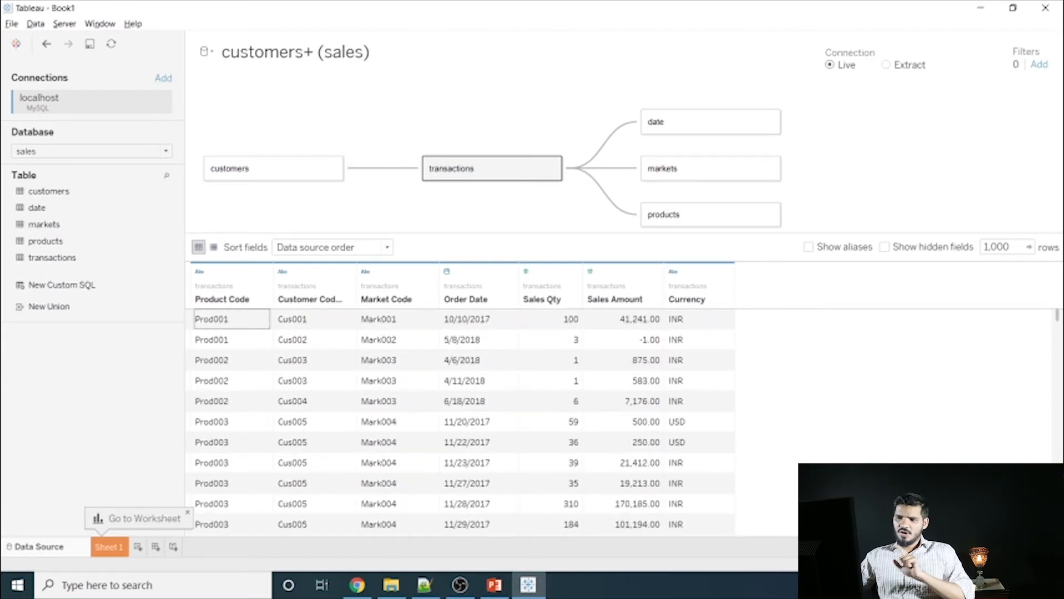
key(super)
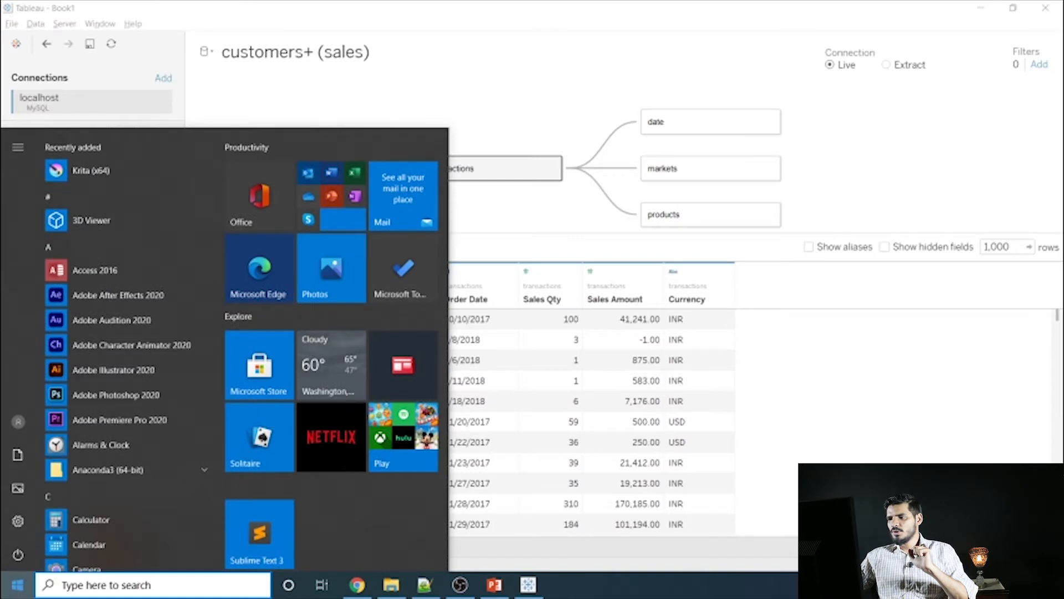
text(work)
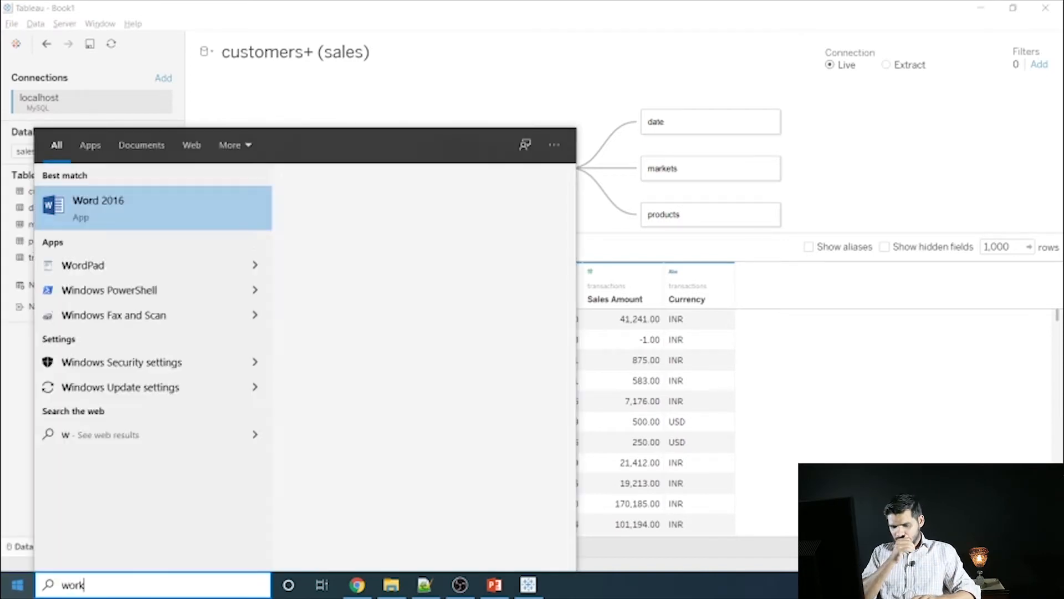
key(Down)
key(Return)
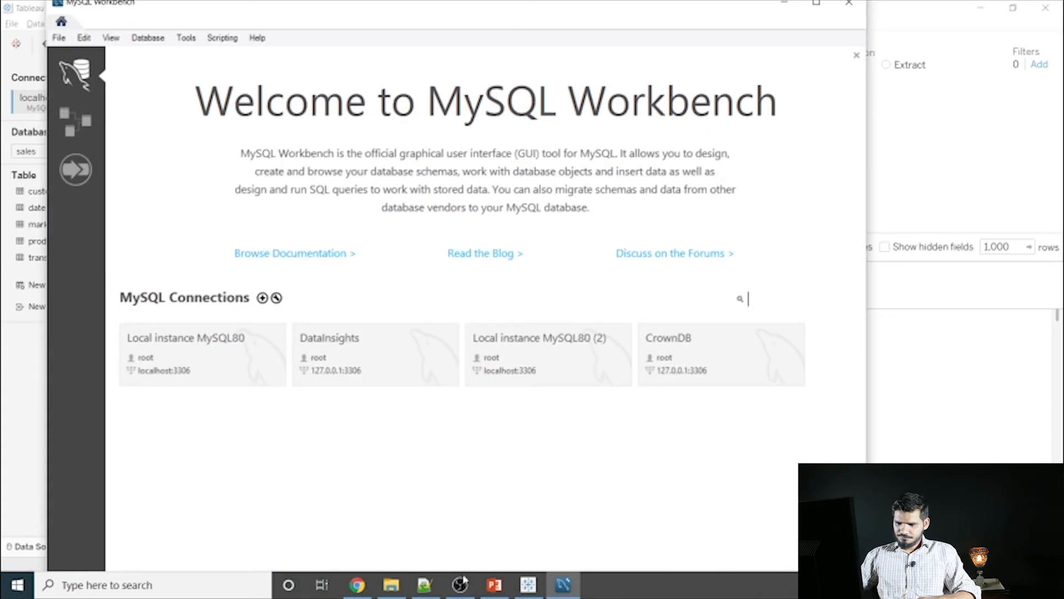
click(670, 347)
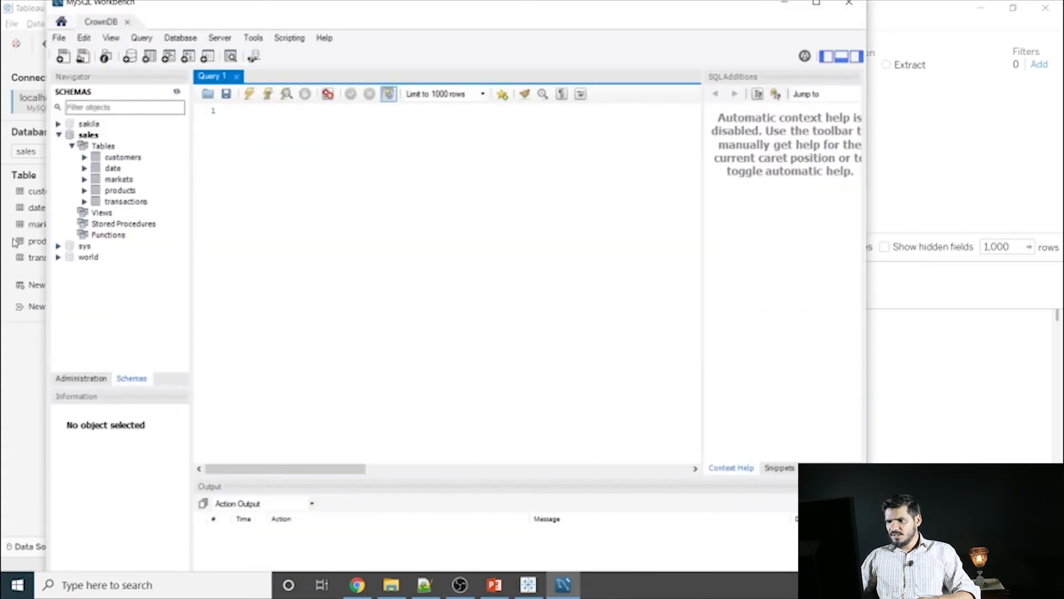
- Query the first 1000 rows of the transactions table in the sales schema and place the cursor in its query editor
click(108, 202)
right_click(109, 205)
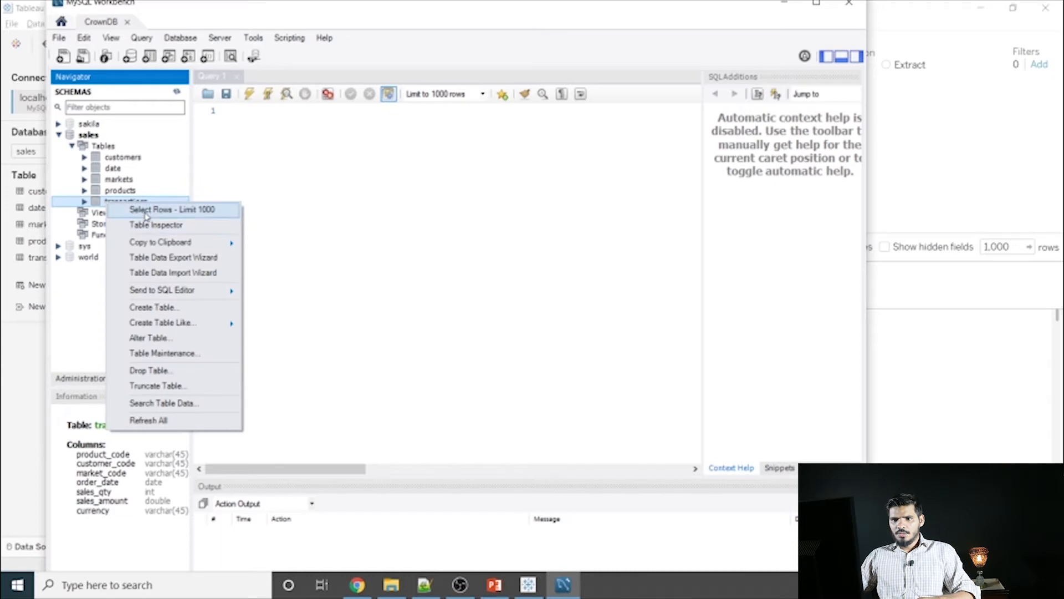
click(138, 210)
click(327, 164)
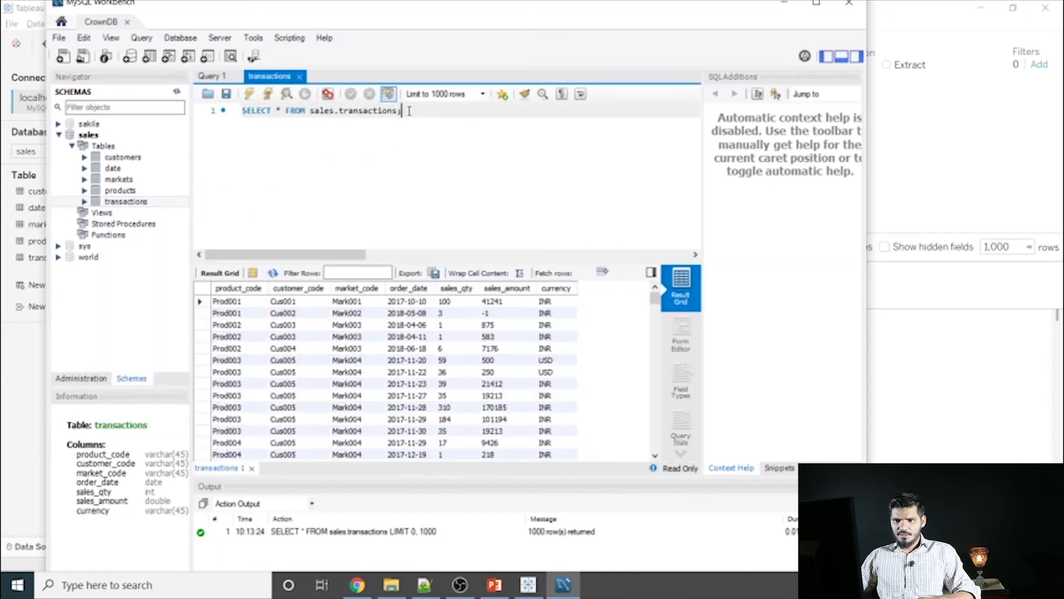
- Start a new line below the existing query, check the US dollars transactions task in Notepad++'s new 46 file, and return to MySQL Workbench
key(Return)
key(Return)
key(alt+Tab)
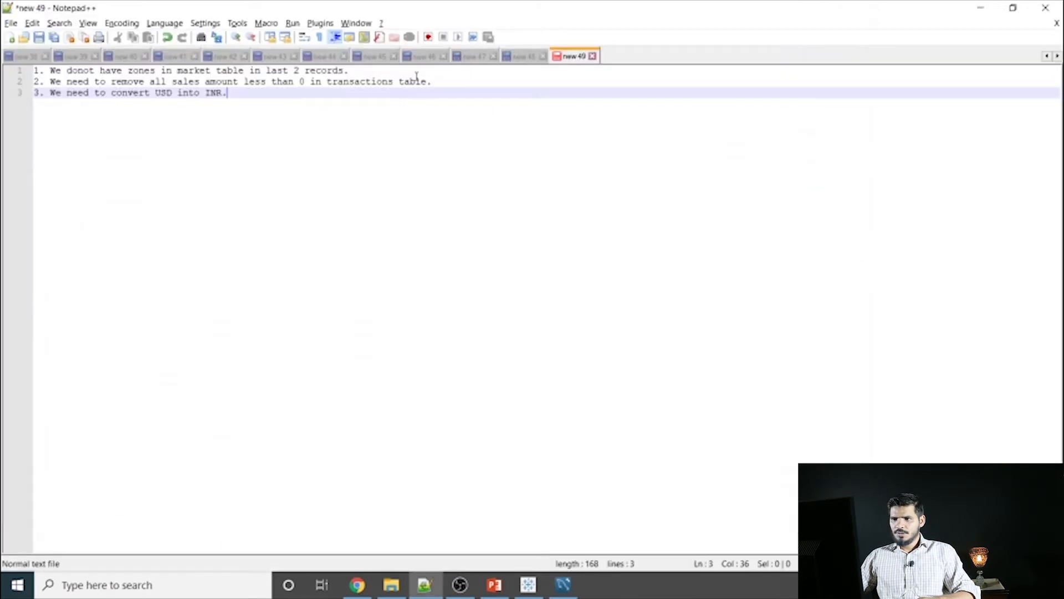
click(421, 56)
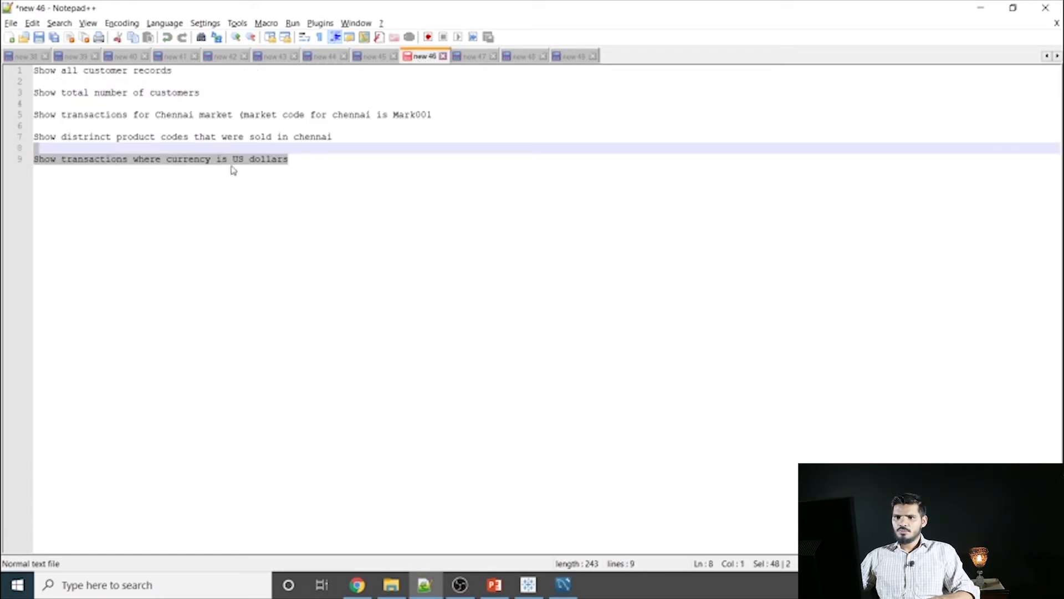
key(alt+Tab)
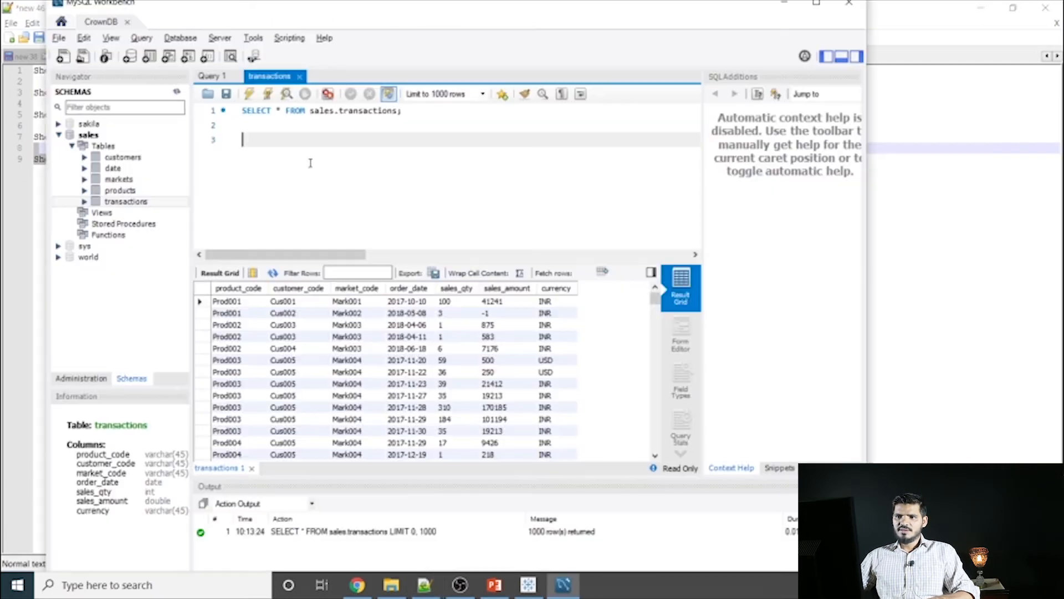
- Write and run the query select * from sales.transactions where currency = "USD" OR currency = "USD\r"
text(select)
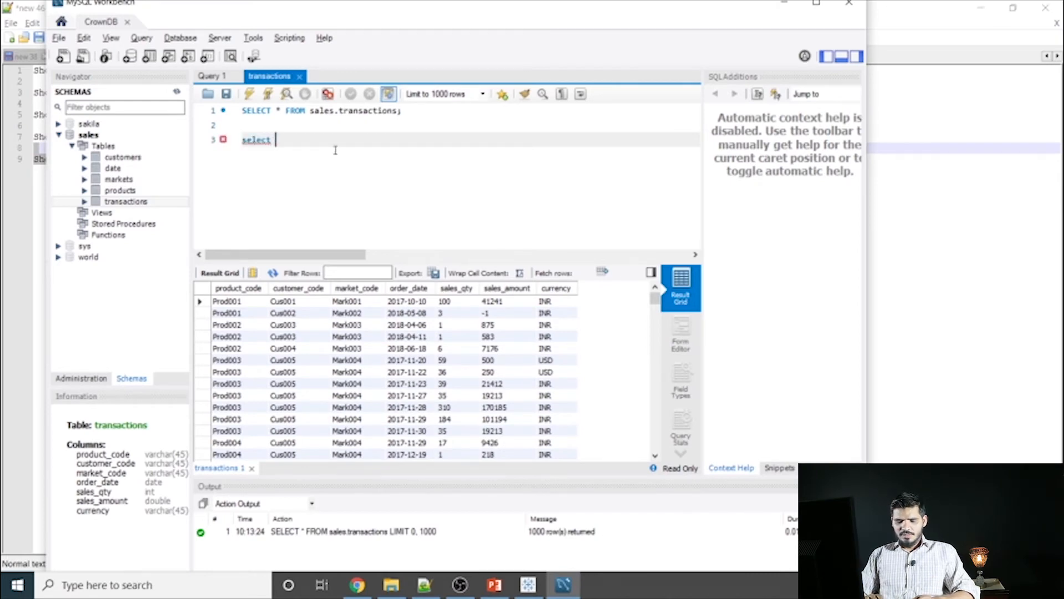
text( * )
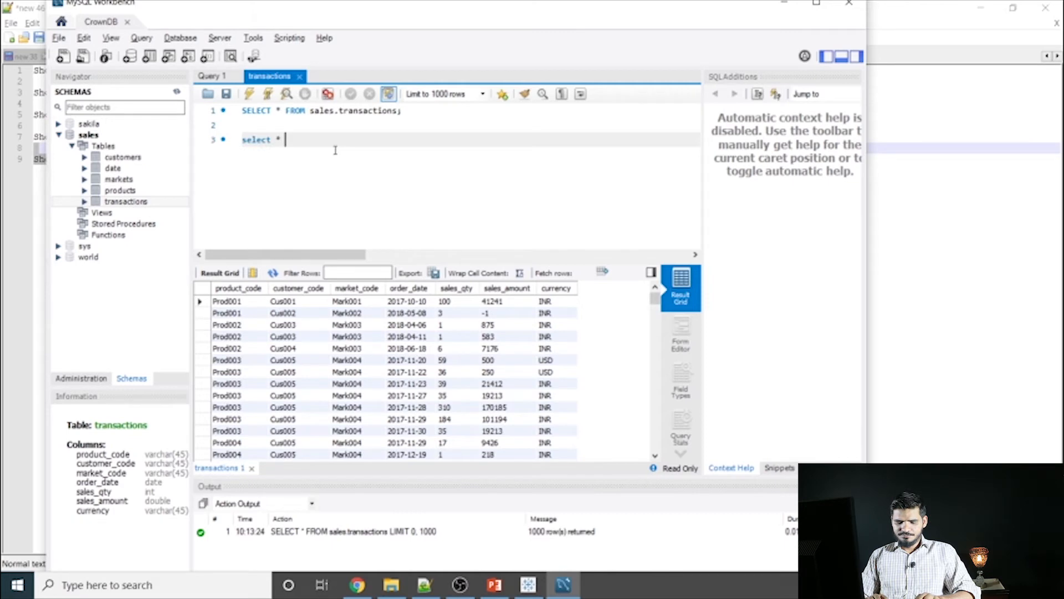
text(from sales.transactions)
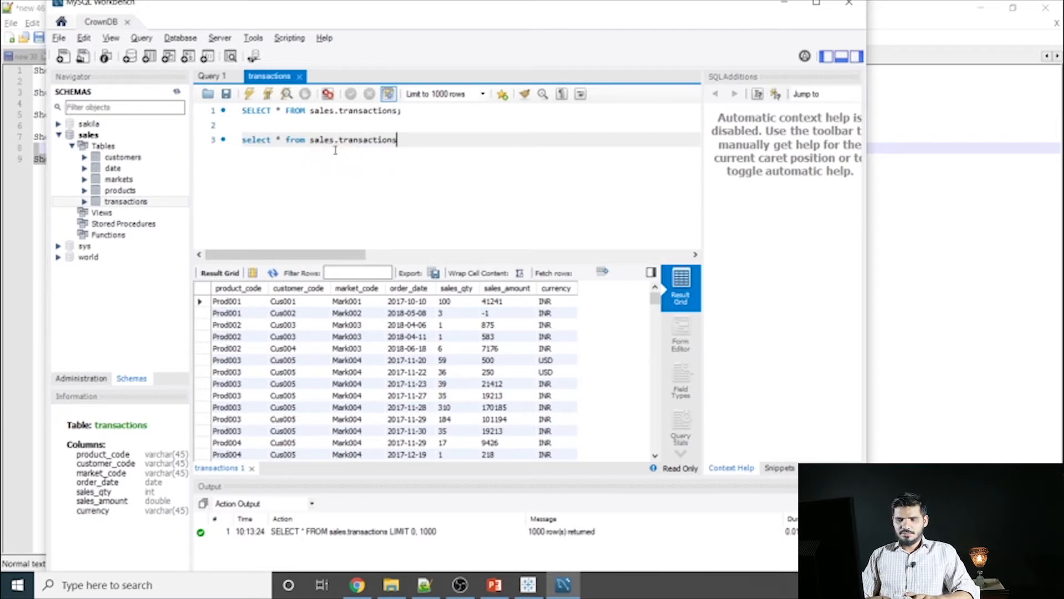
text( where currency = "USD" OR currency = "US)
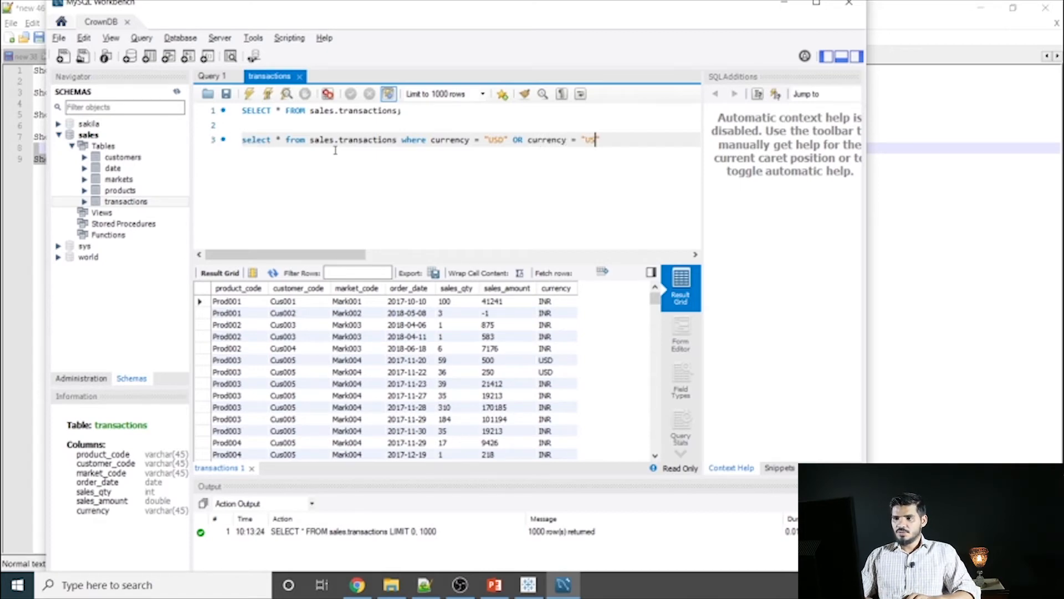
text(\)
key(Right)
key(shift+Up)
key(shift+Down)
key(shift+Up)
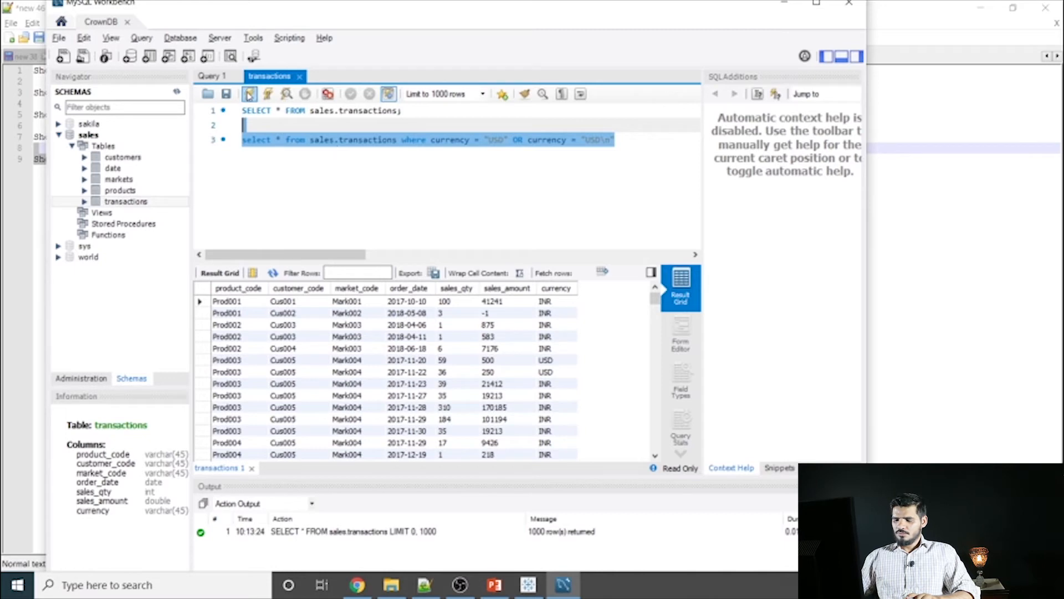
click(249, 94)
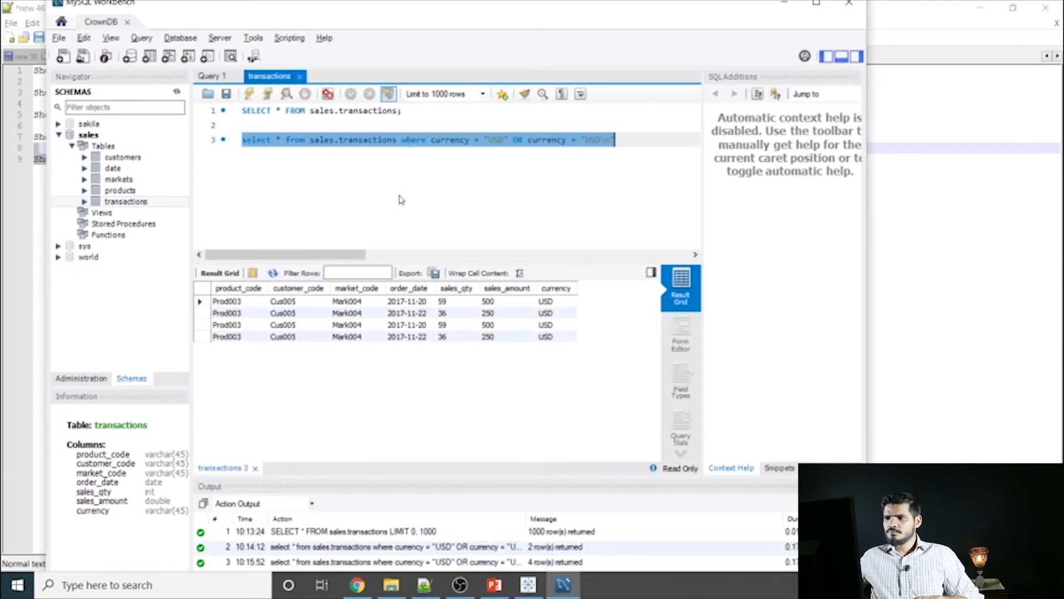
- Examine the two currency values "USD" and "USD\r" in the query's where clause
click(363, 185)
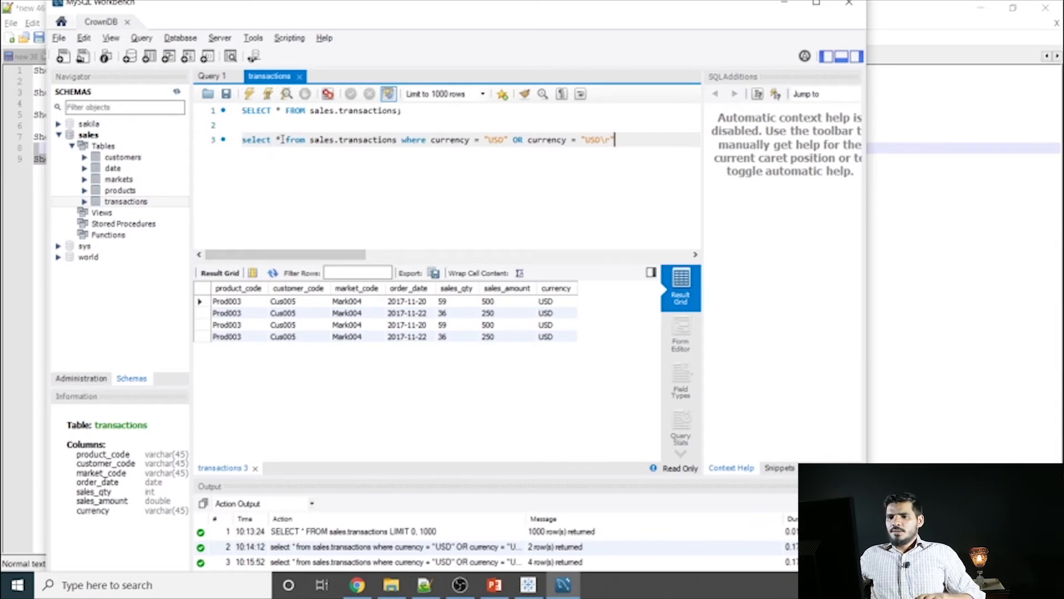
double_click(496, 139)
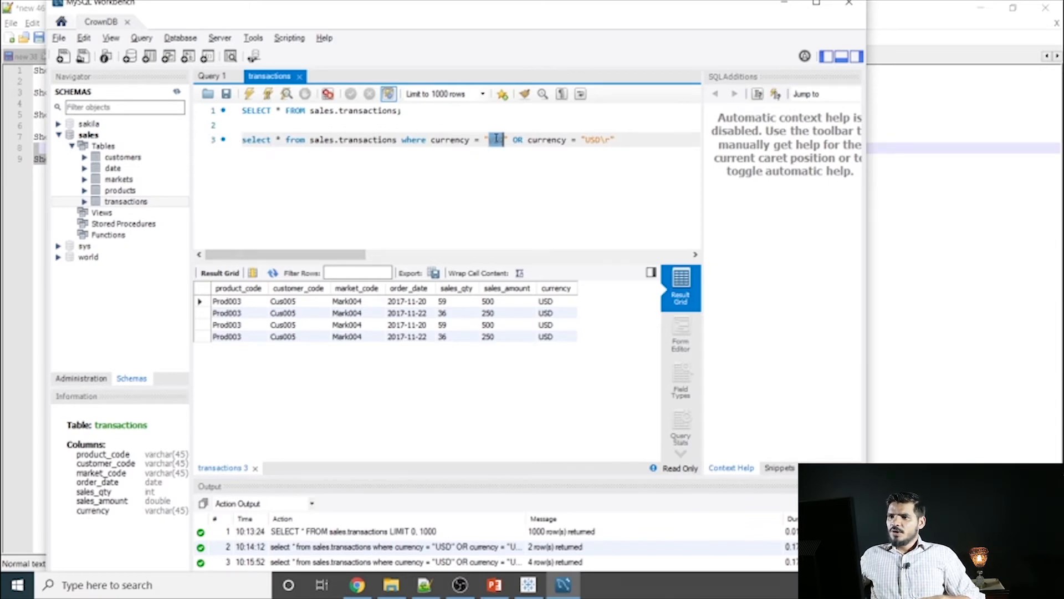
drag(610, 141, 586, 142)
click(615, 140)
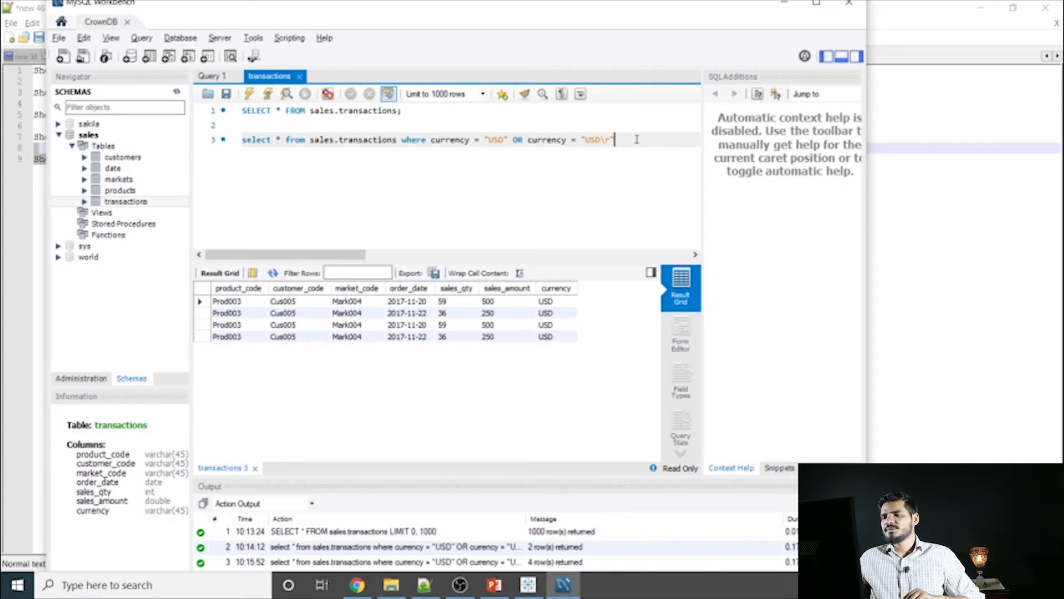
- Duplicate the USD currency query two lines below the original in the query editor
drag(637, 139, 244, 140)
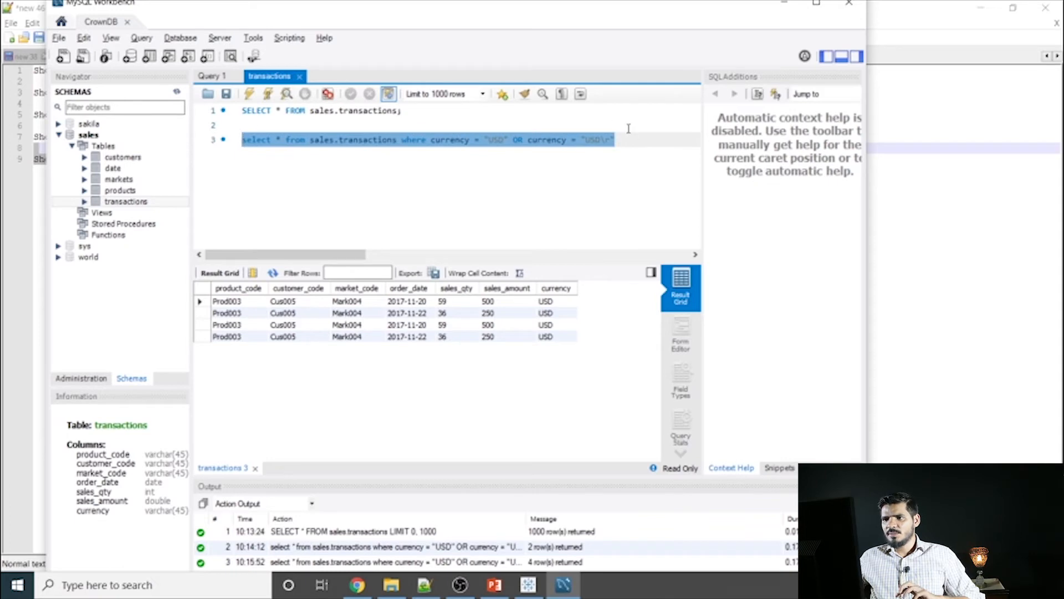
key(ctrl+c)
click(615, 139)
key(Return)
key(Return)
key(ctrl+v)
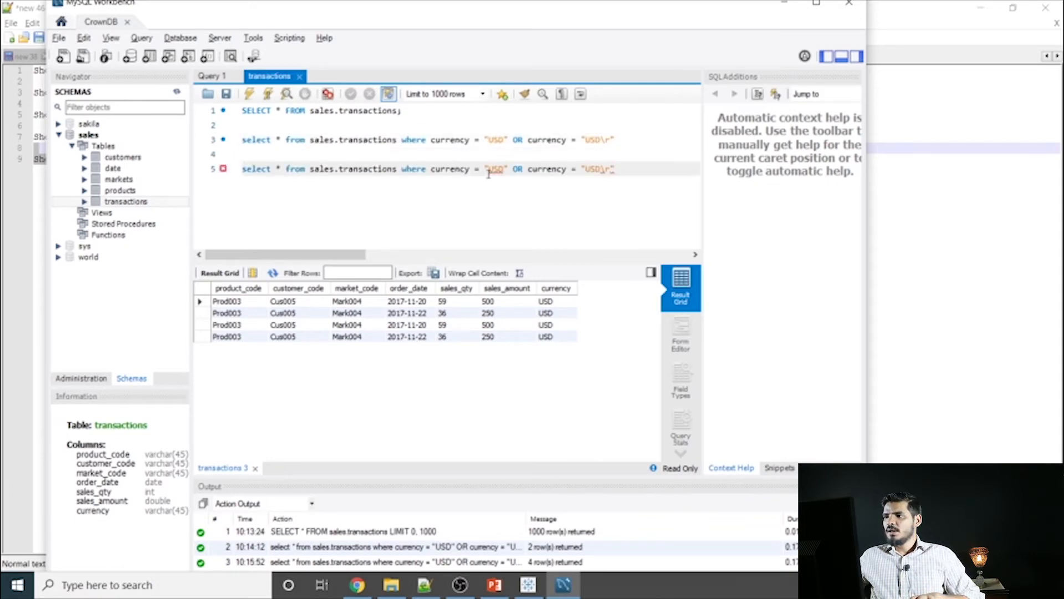
- Change the duplicated query's currency values to "INR" and "INR\r", run it and look over the returned rows
double_click(500, 168)
key(BackSpace)
text(INR)
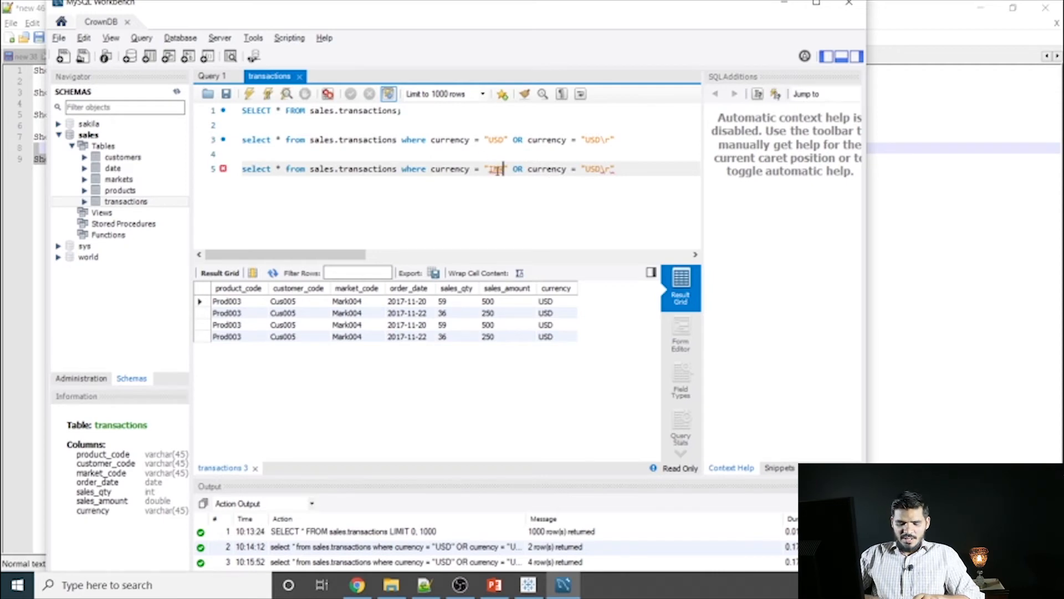
double_click(594, 168)
text(INR)
drag(615, 168, 179, 168)
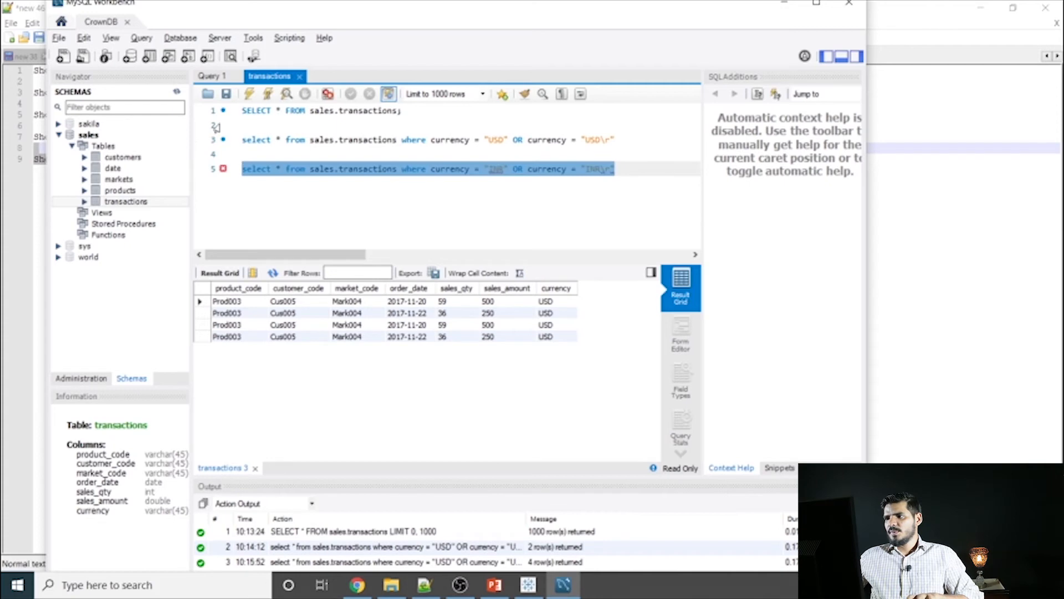
click(250, 94)
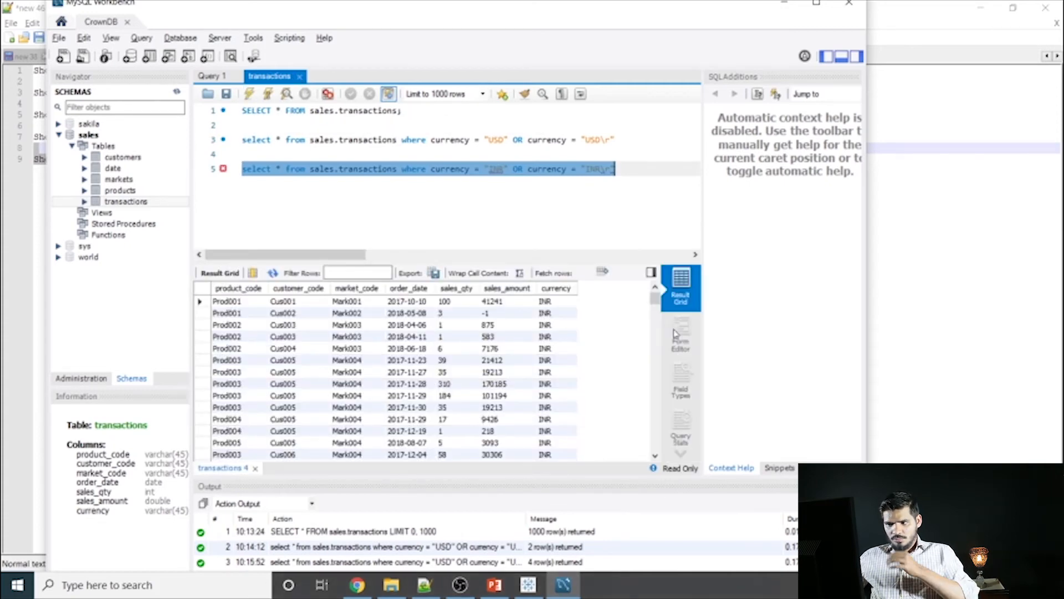
mouse_move(655, 302)
mouse_down()
mouse_move(651, 466)
mouse_move(656, 298)
mouse_up()
- Change the INR query to select count(*) instead of all columns and run it
click(276, 169)
text(count()
key(Right)
text())
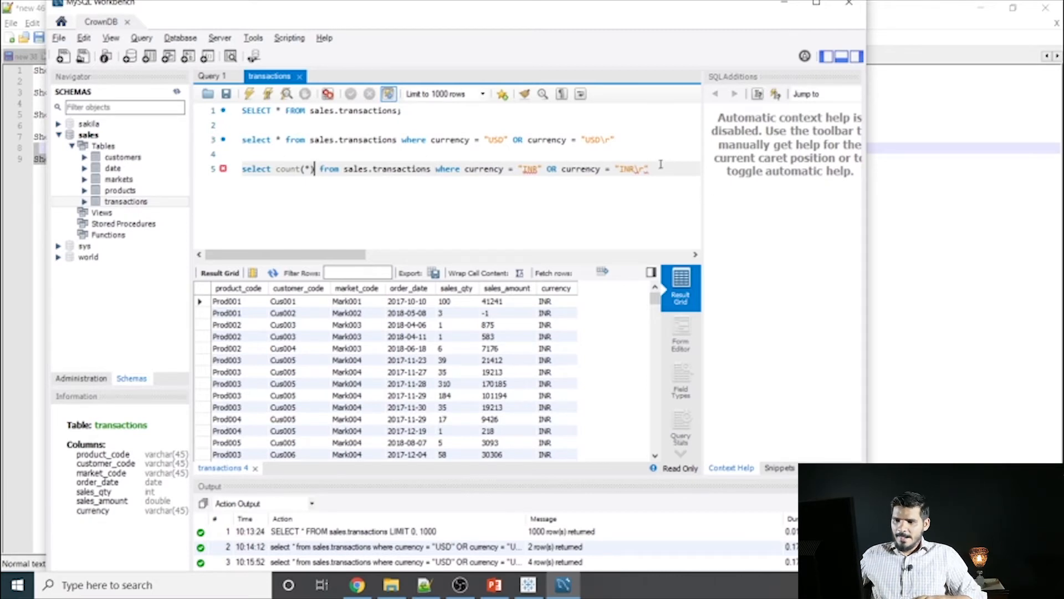
key(End)
key(shift+Home)
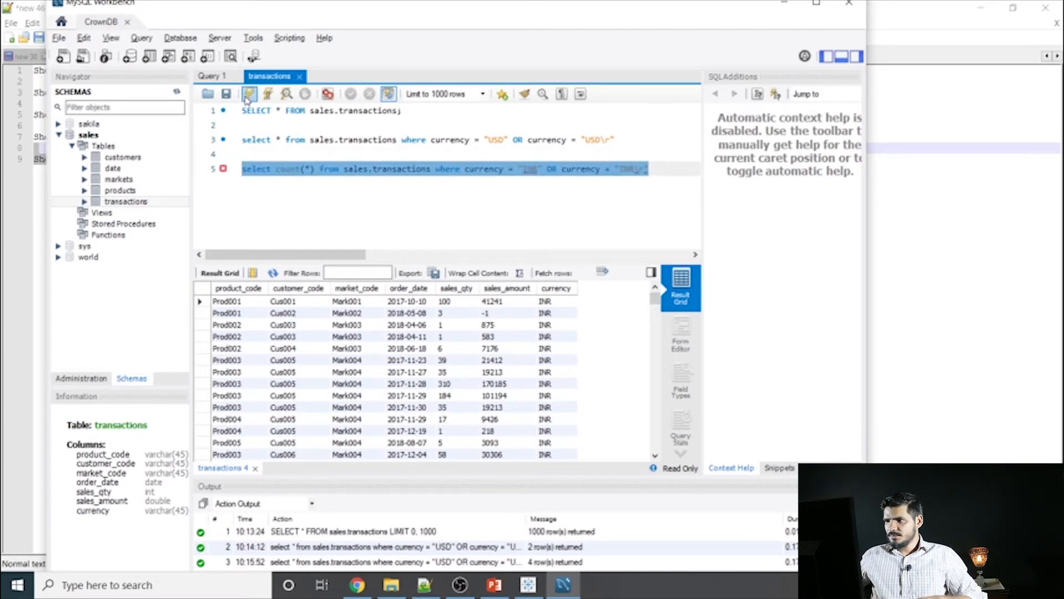
click(249, 94)
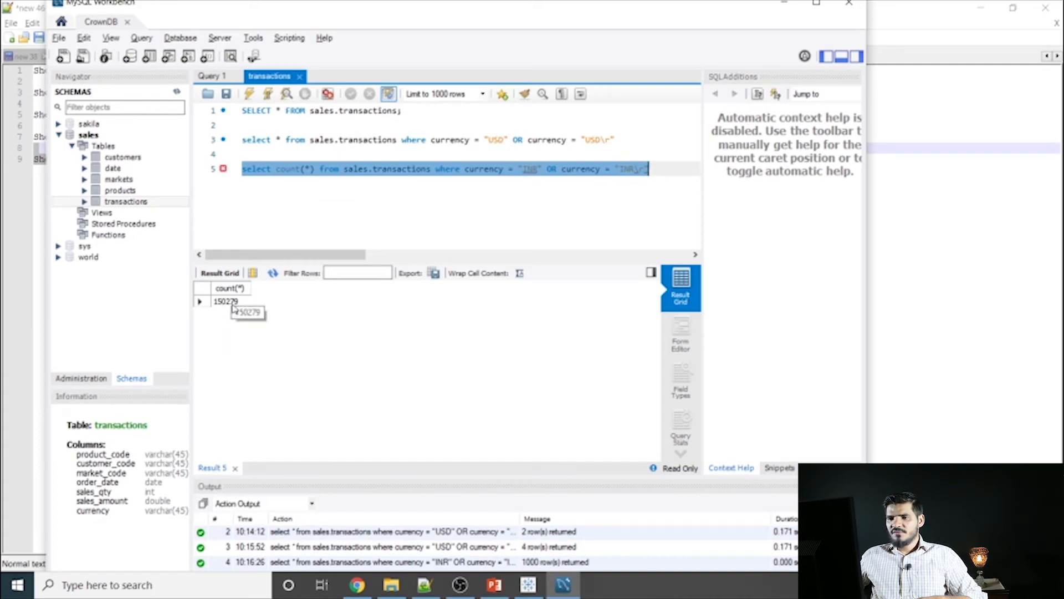
- Remove the OR currency = "INR\r" condition from the count query and run it for currency = "INR" only
click(429, 211)
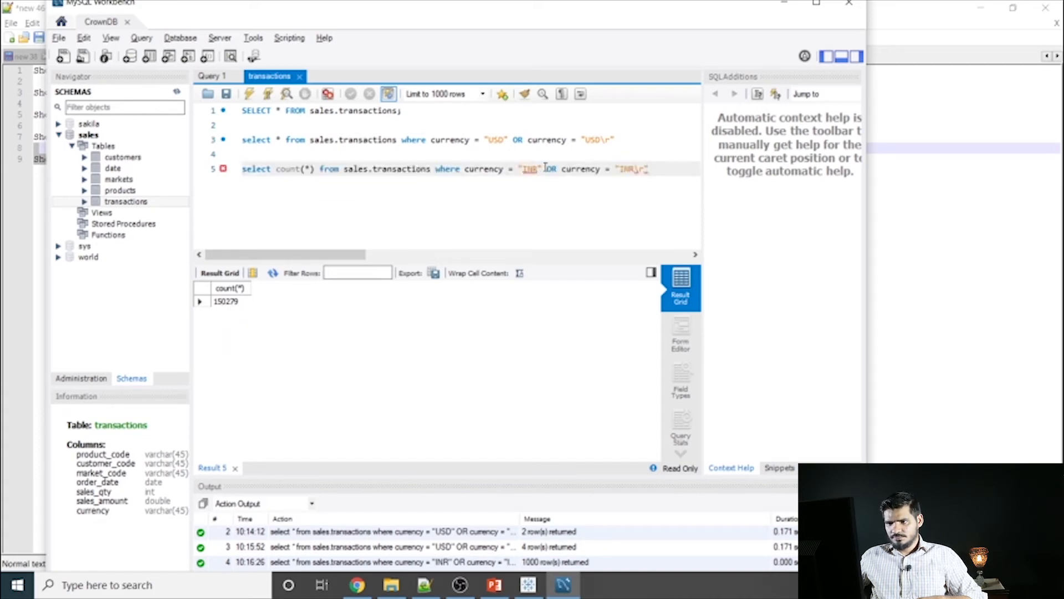
drag(654, 168, 222, 172)
key(BackSpace)
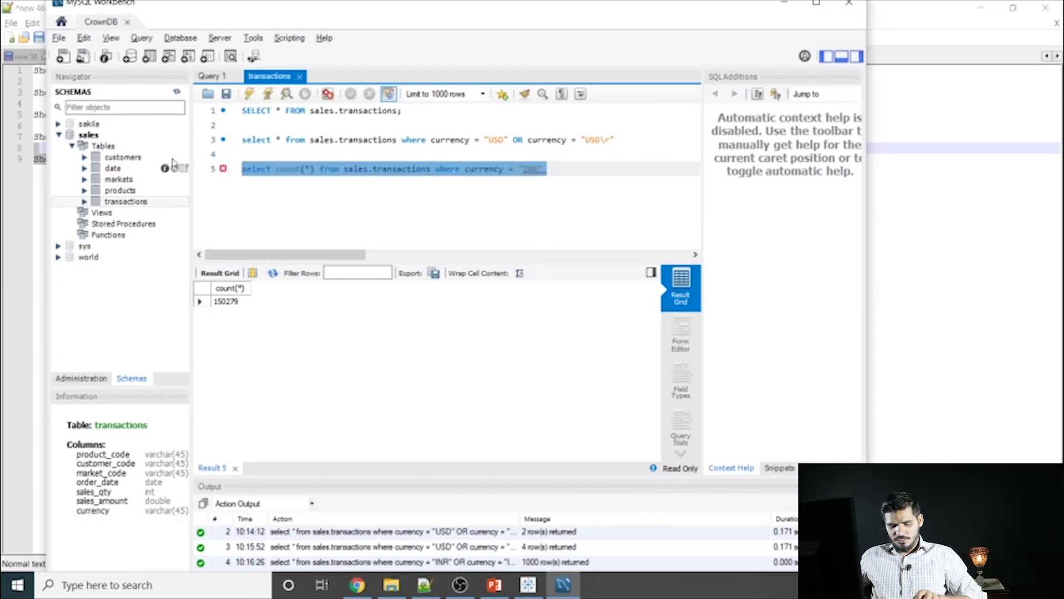
click(249, 94)
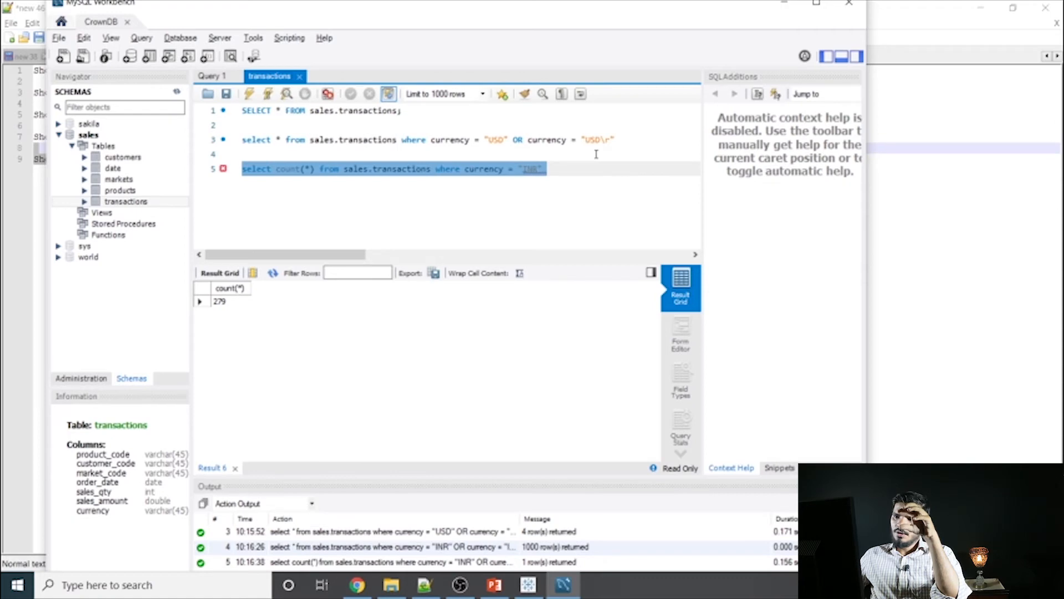
- Duplicate the "INR" count query two lines below it in the query editor
click(571, 168)
drag(571, 168, 201, 172)
click(283, 199)
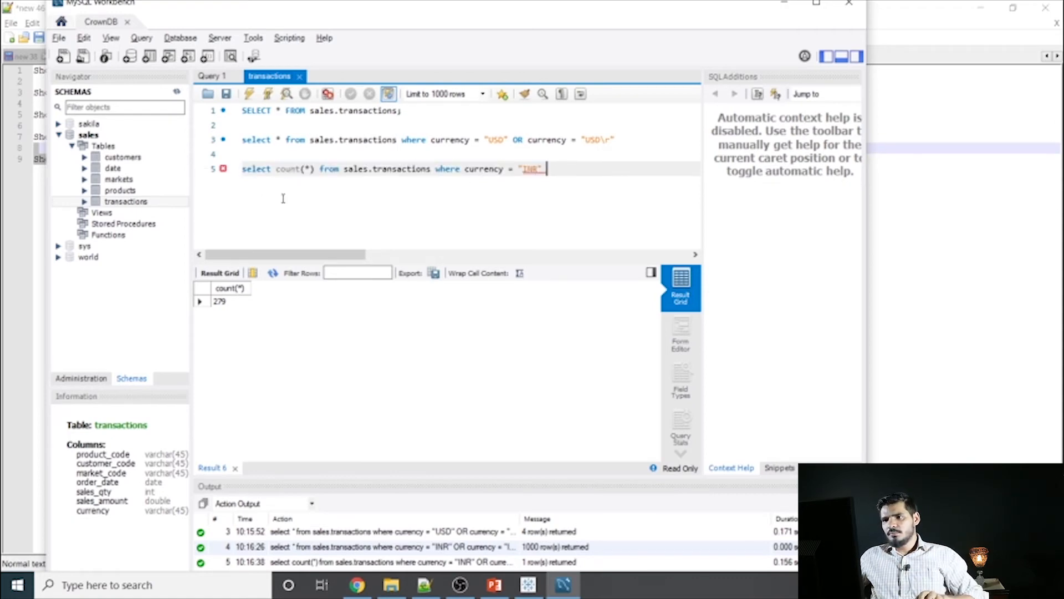
key(Return)
key(Return)
key(ctrl+v)
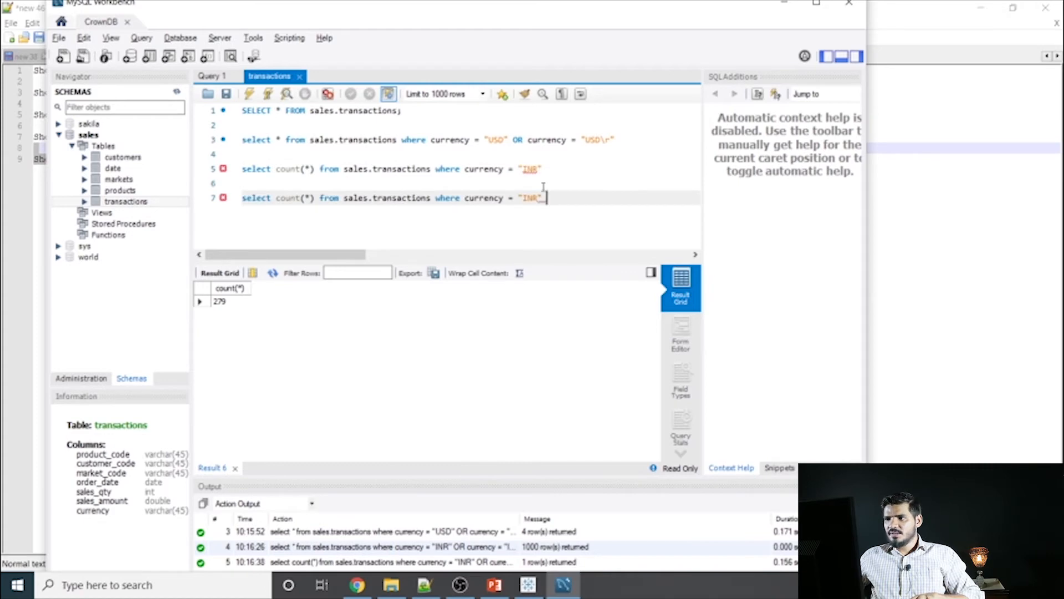
- Change the duplicated count query's currency value to "INR\r" and run that query
click(539, 198)
text(\)
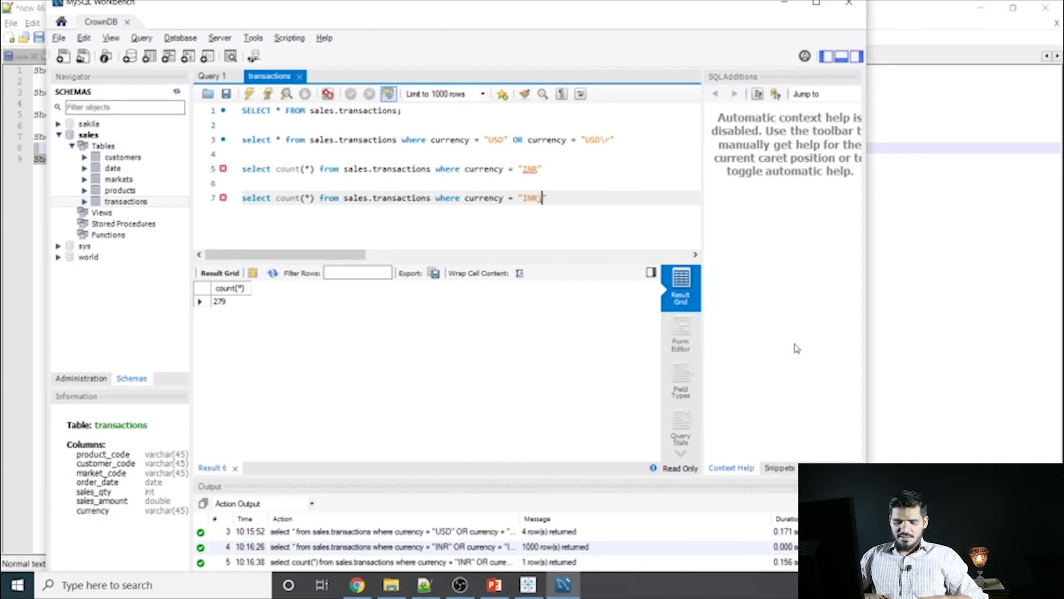
text(r)
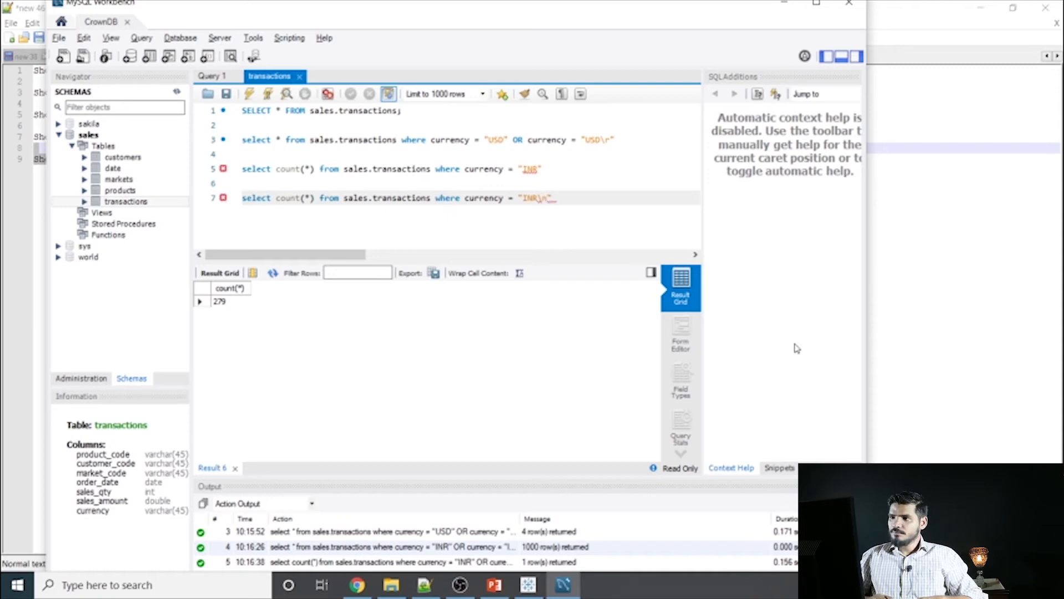
drag(557, 198, 242, 198)
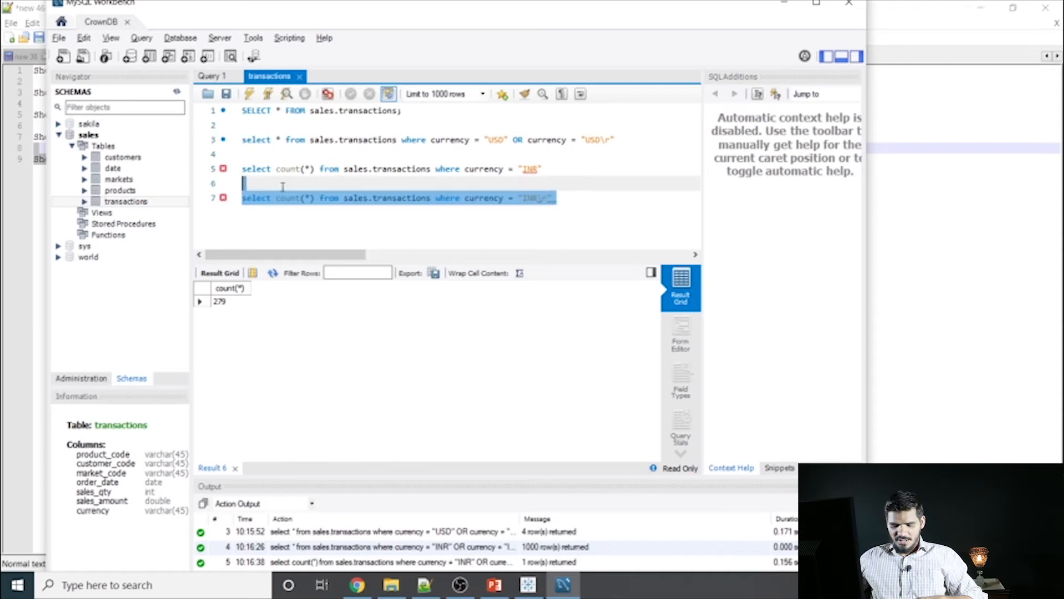
click(268, 96)
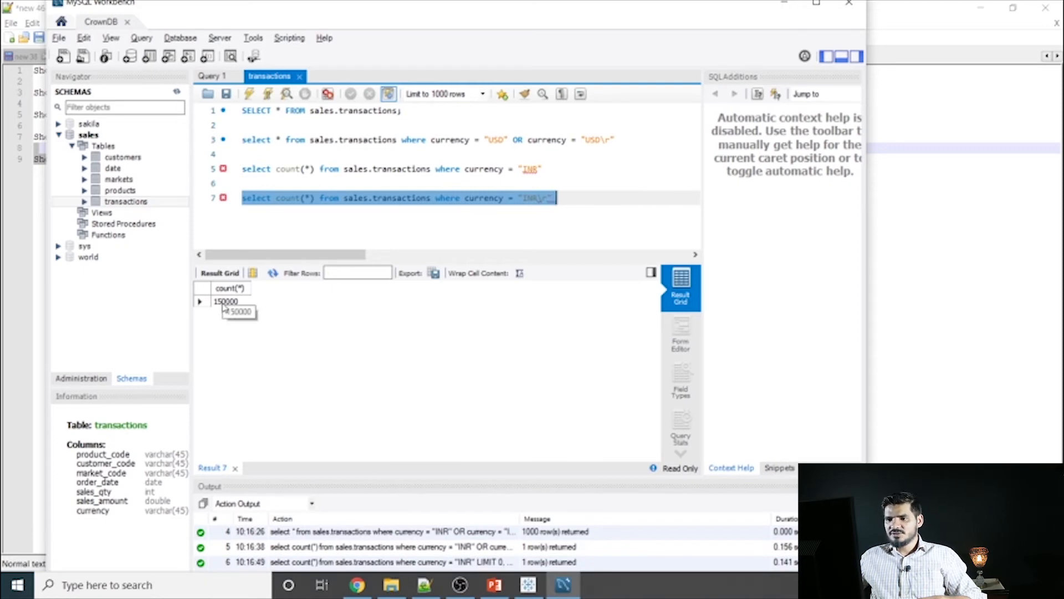
- Rerun the "INR" count query and the "INR\r" count query in turn to compare their results
click(347, 206)
drag(553, 165, 242, 168)
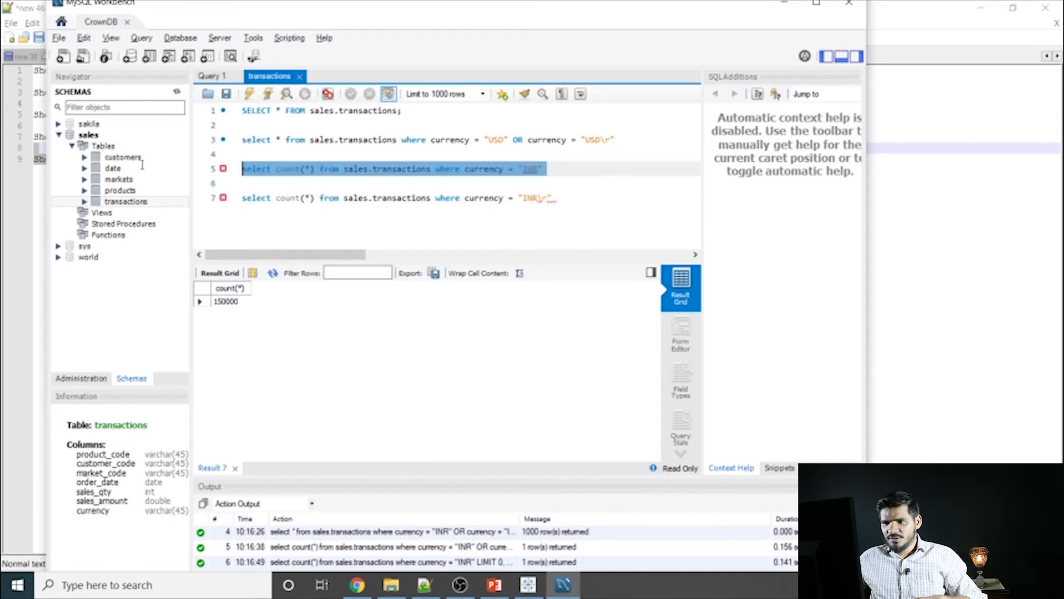
click(249, 93)
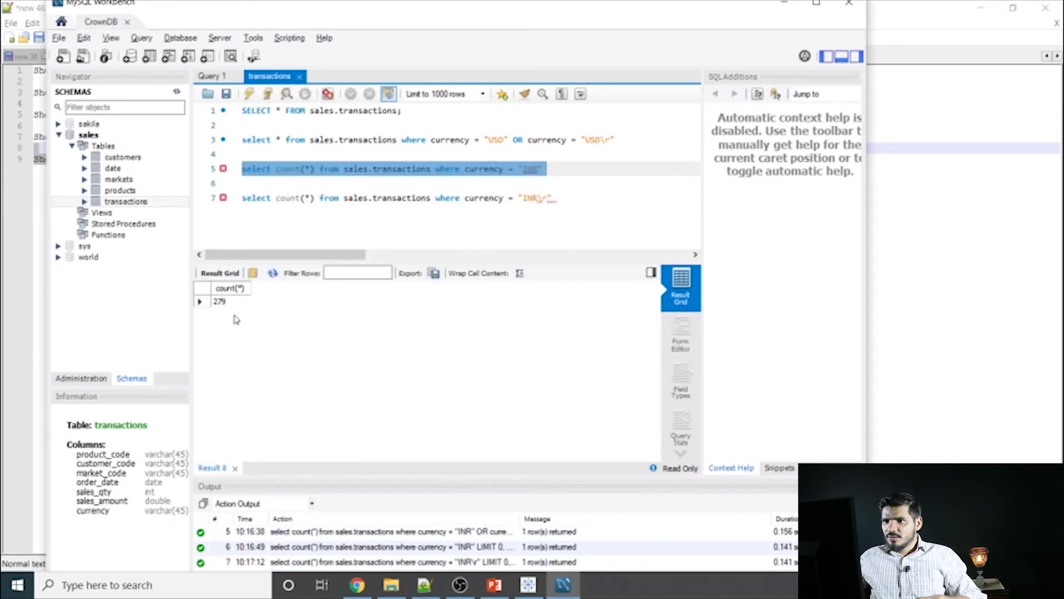
mouse_move(552, 197)
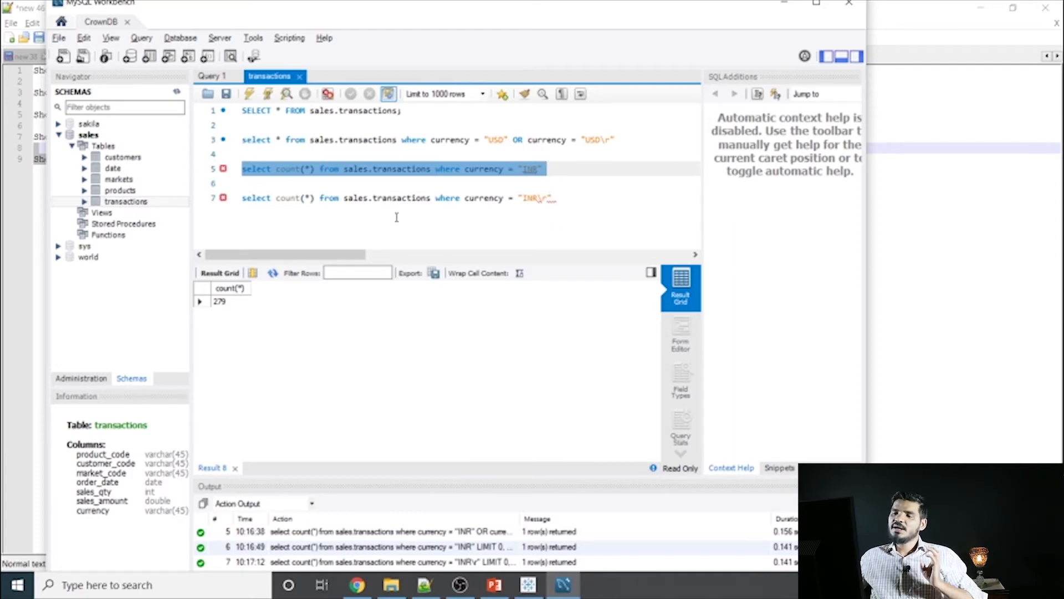
drag(557, 198, 211, 192)
click(249, 93)
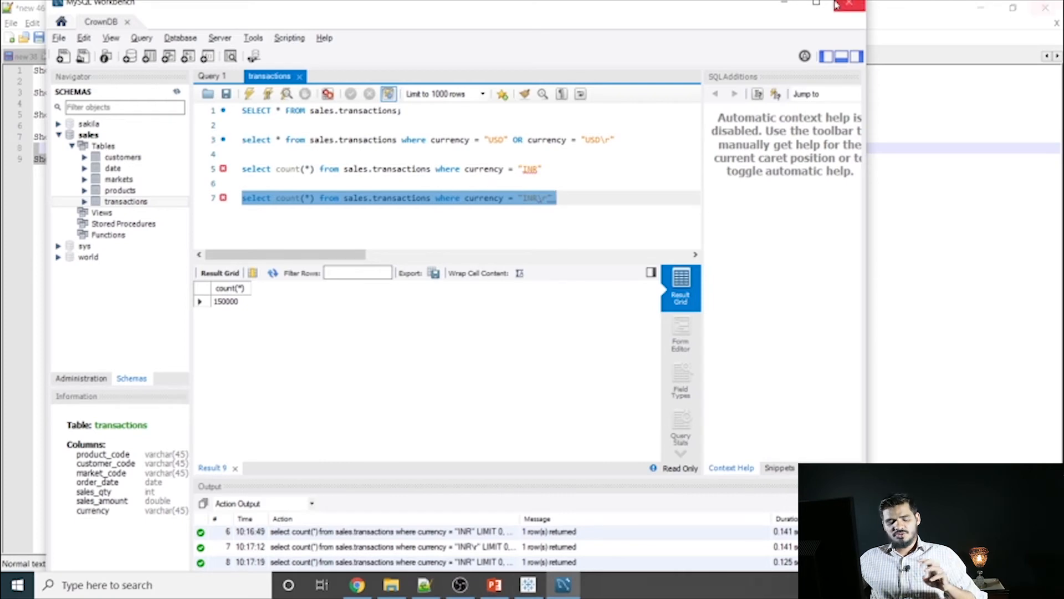
- Minimize MySQL Workbench and switch back to the Tableau data source with the related sales tables
click(791, 4)
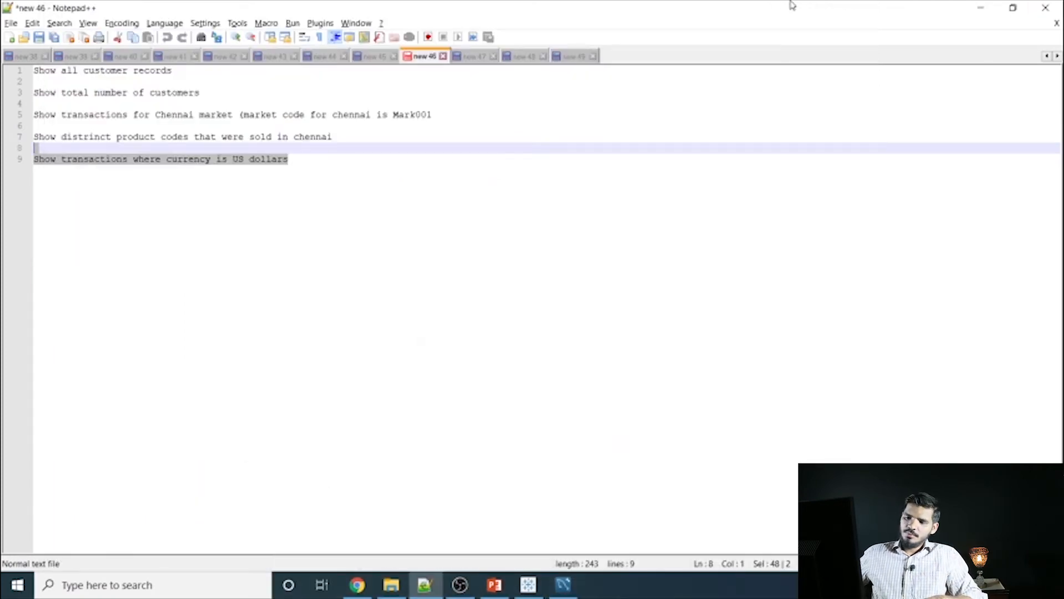
click(538, 592)
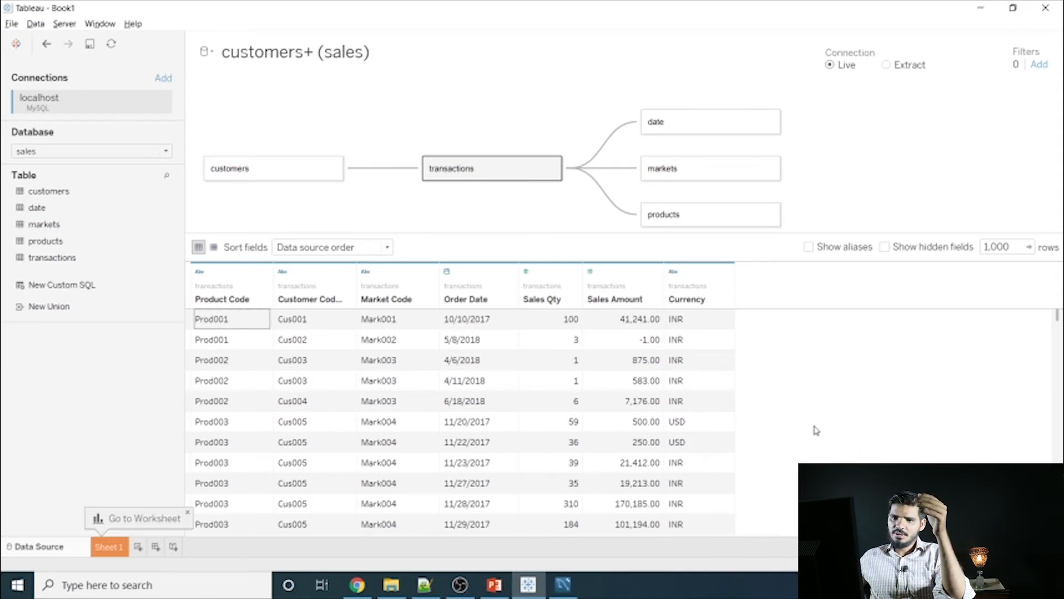
- Switch to the Notepad++ notes and add the line "4. We need to remove duplicate records"
click(428, 583)
click(571, 56)
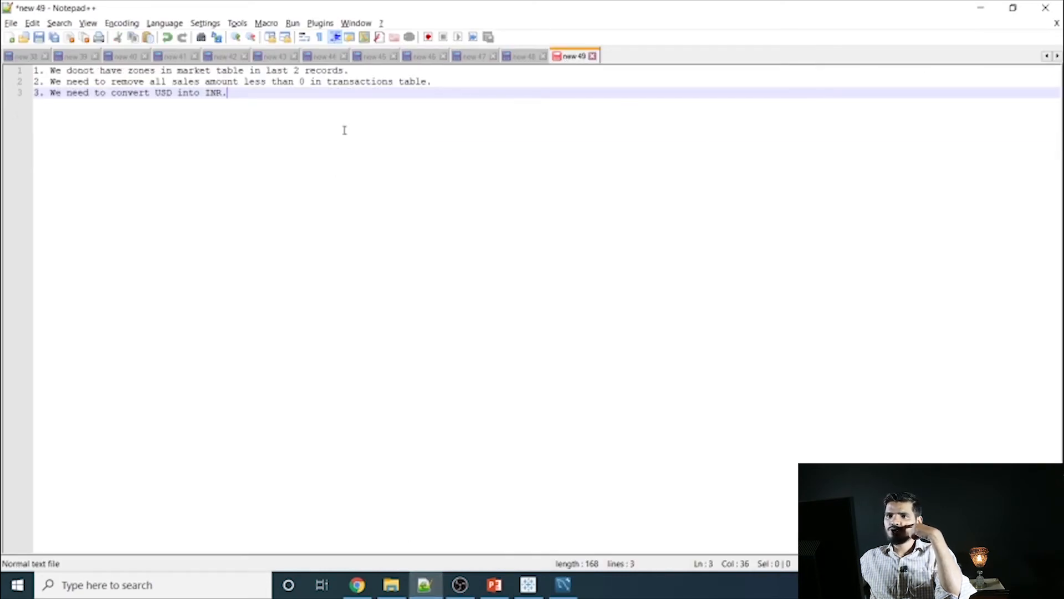
key(Return)
text(4. )
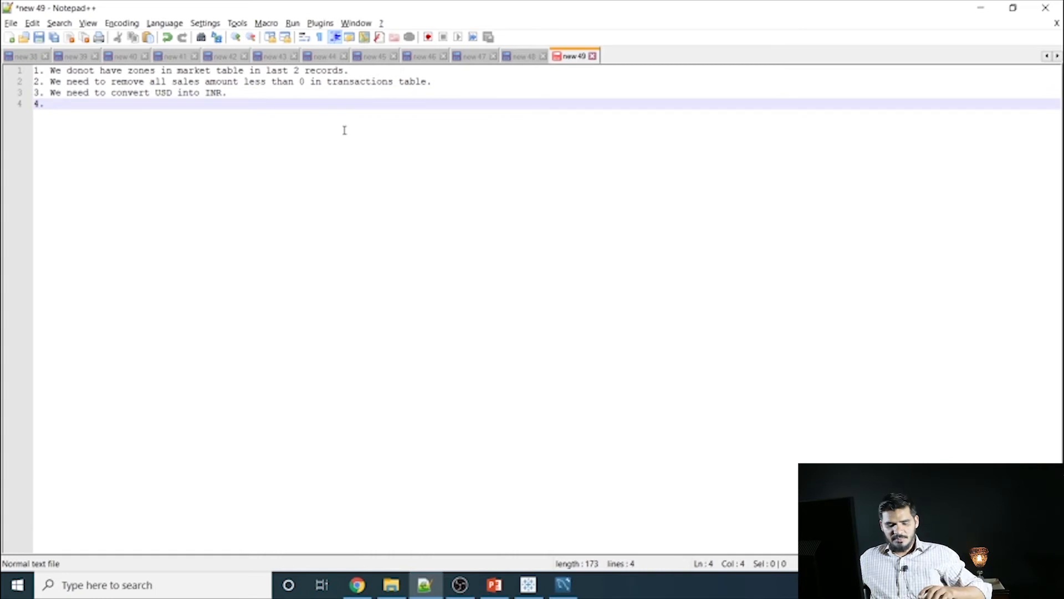
text(We need to remove )
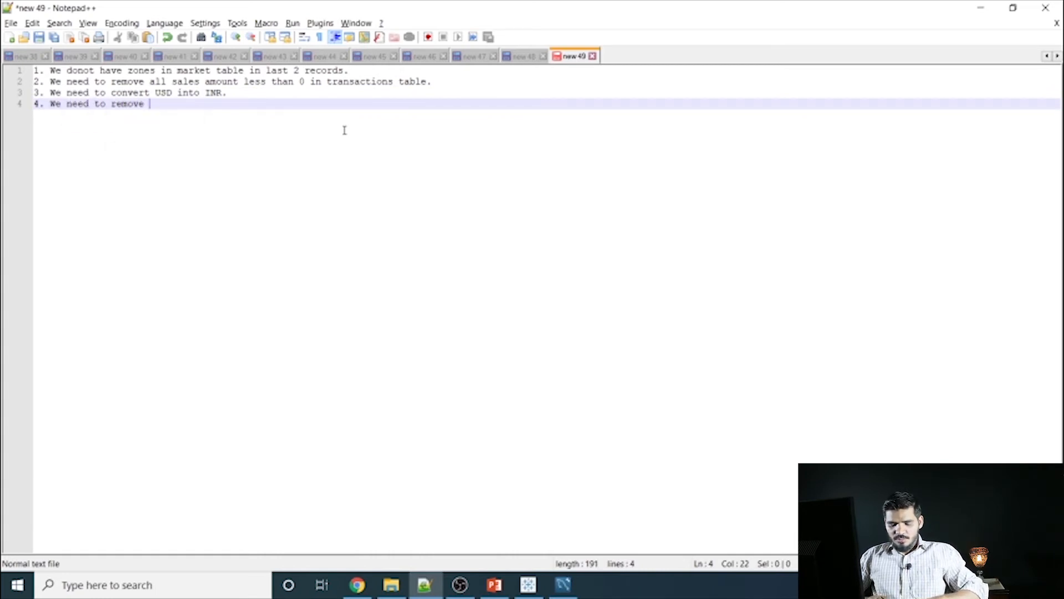
text(dupl)
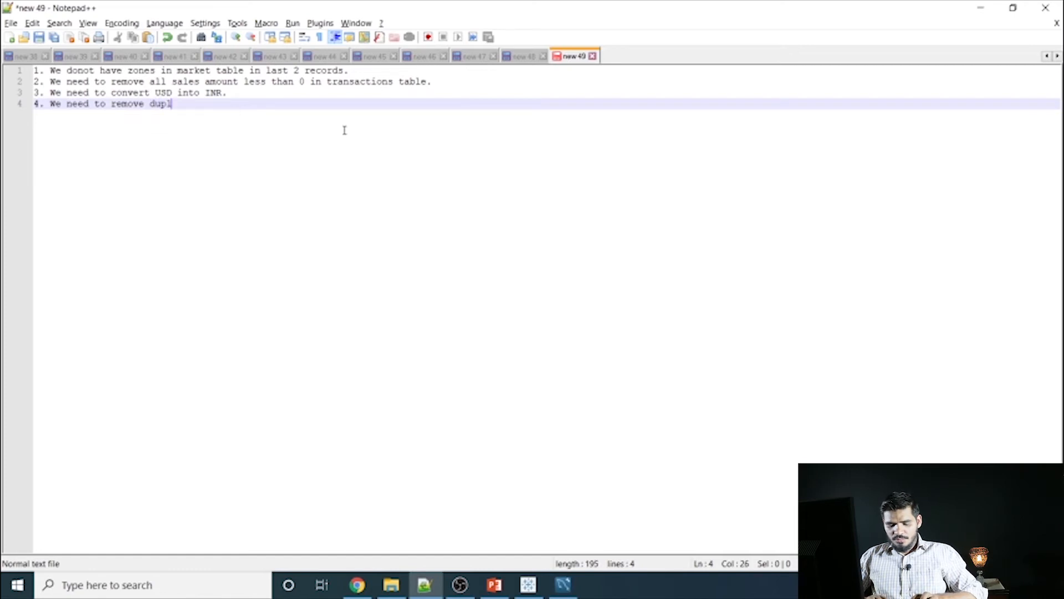
text(icate recod)
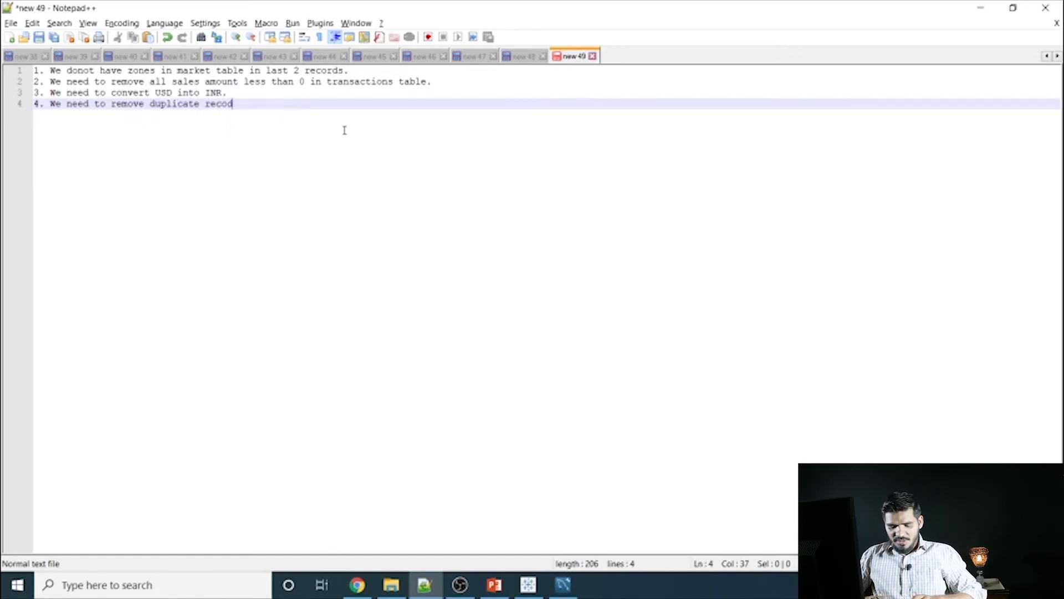
text(r)
- Add the line "5. We need to remove INR values having no /r" below the fourth note
key(Return)
text(5. )
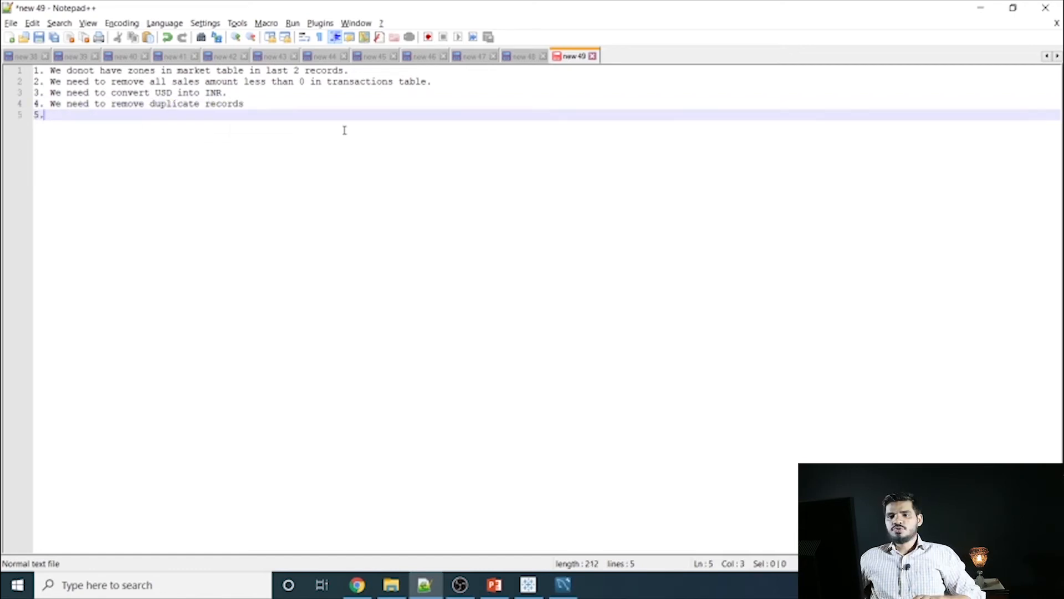
text(We nee)
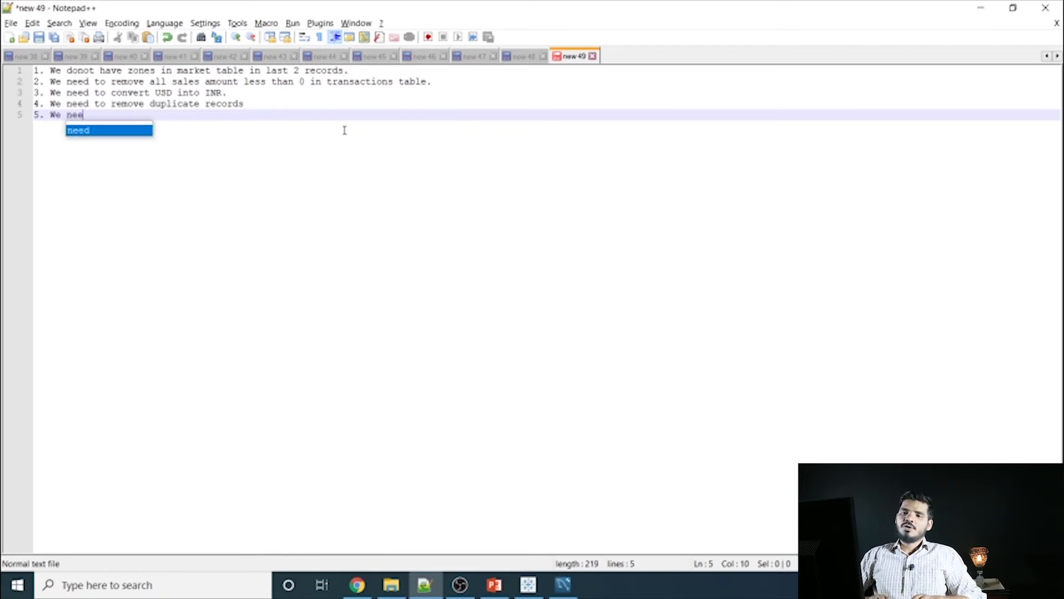
text(d to remov)
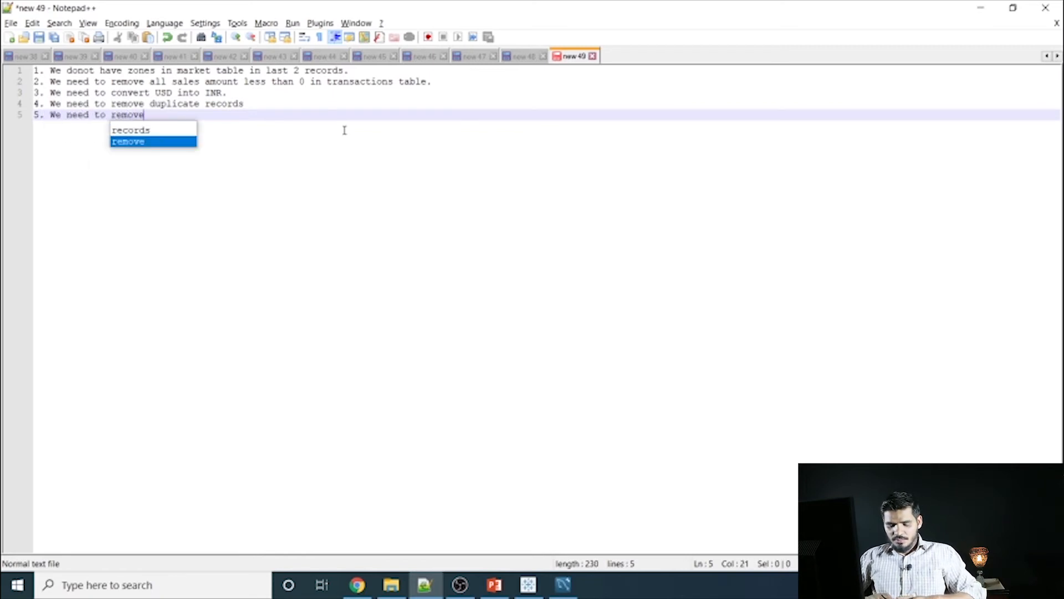
text(e )
text(INR )
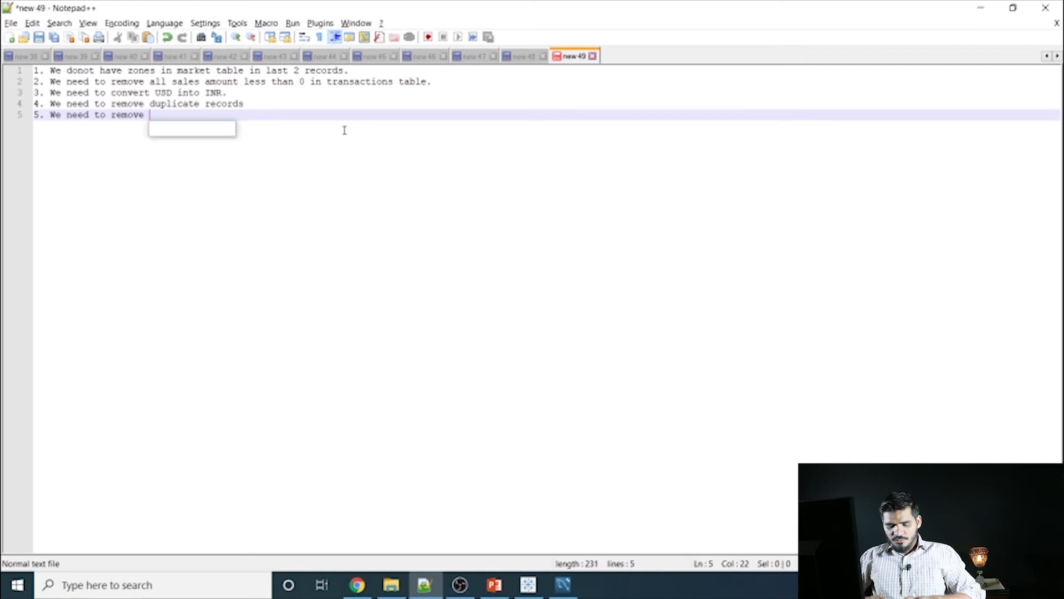
text(values having no )
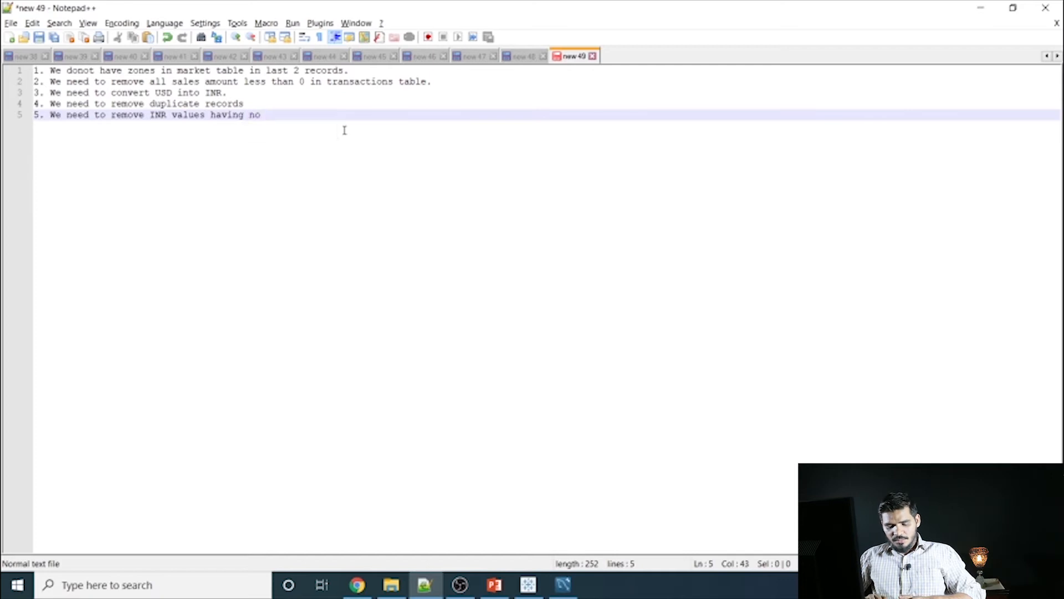
text(/r)
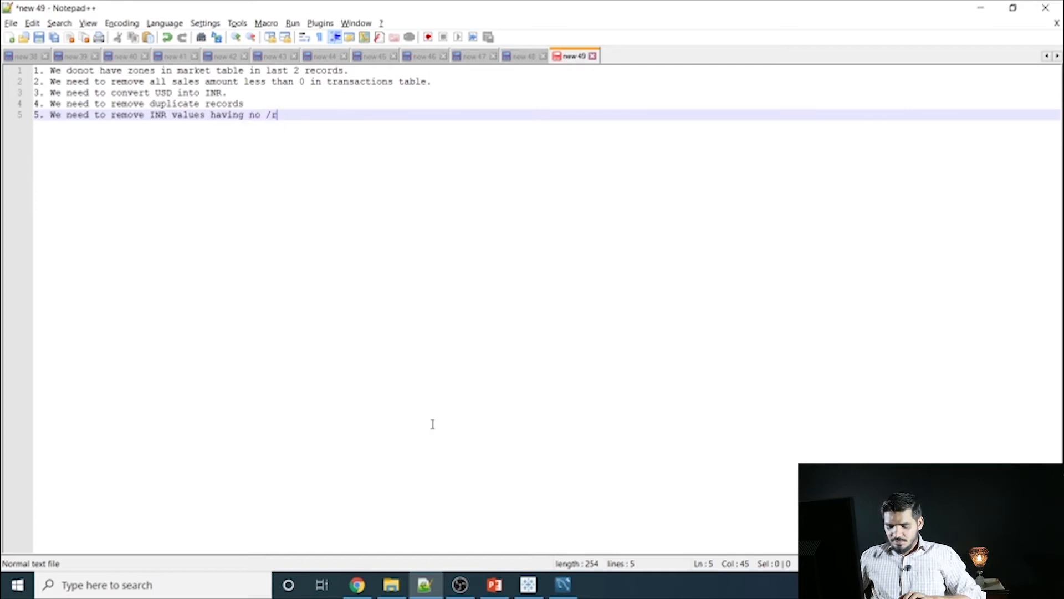
- Select the text of the first note, switch back to Tableau and sort the markets table preview by Zone in descending order
drag(51, 70, 375, 68)
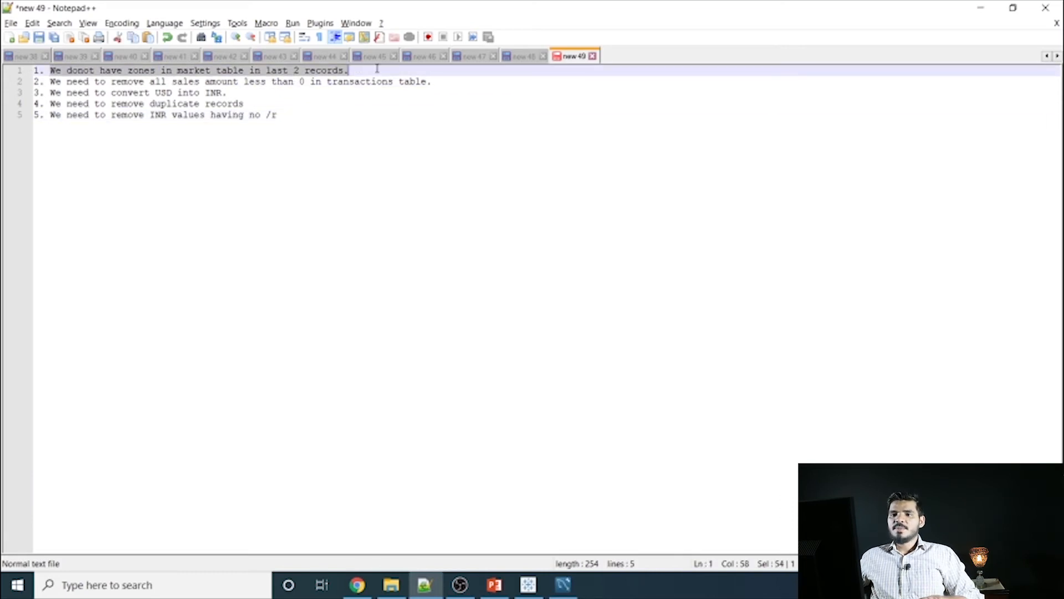
key(alt+Tab)
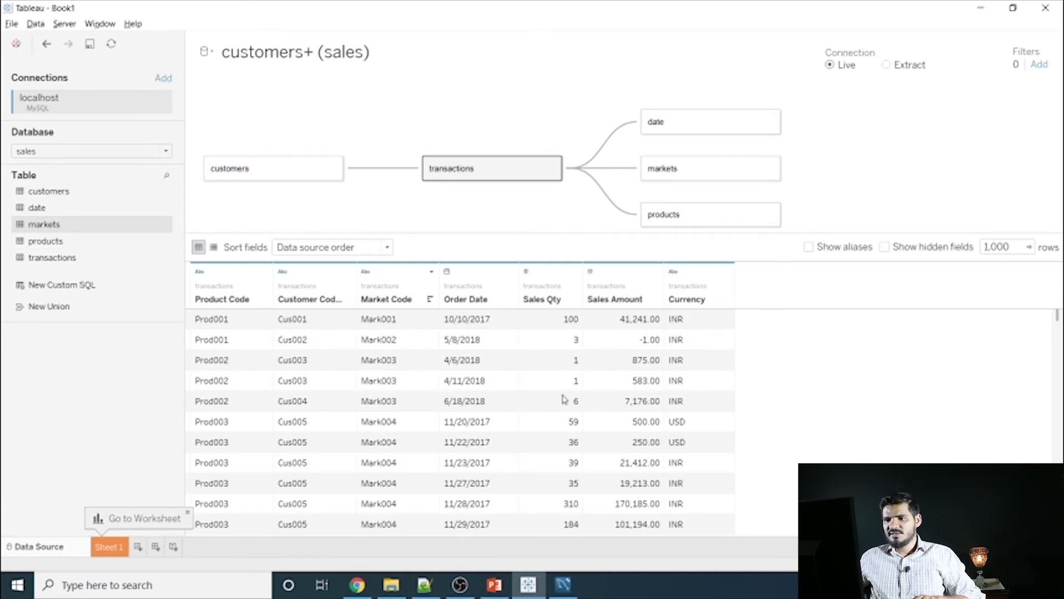
scroll(754, 421, down, 2)
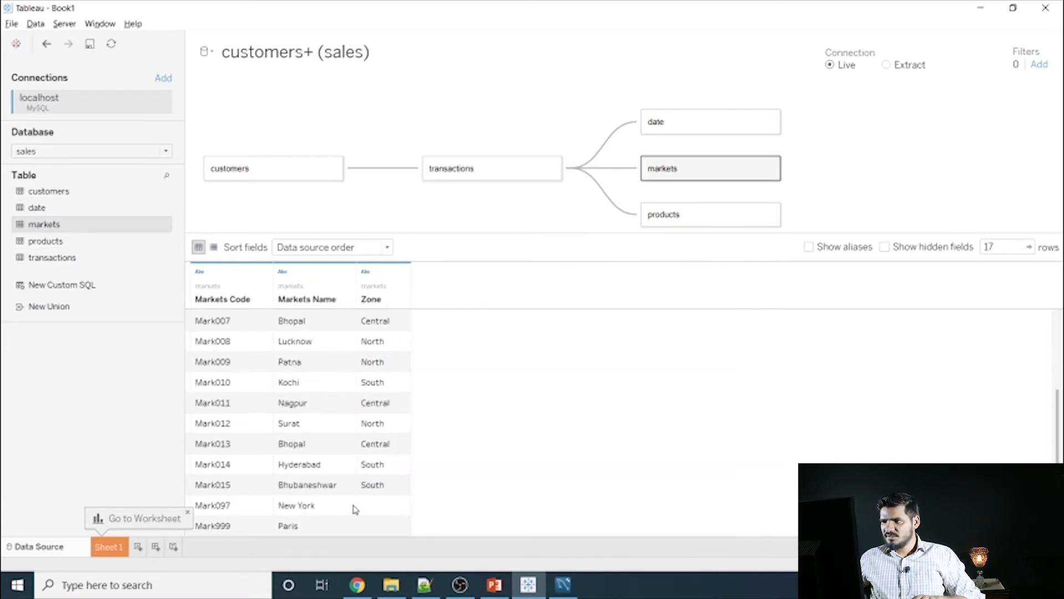
click(388, 511)
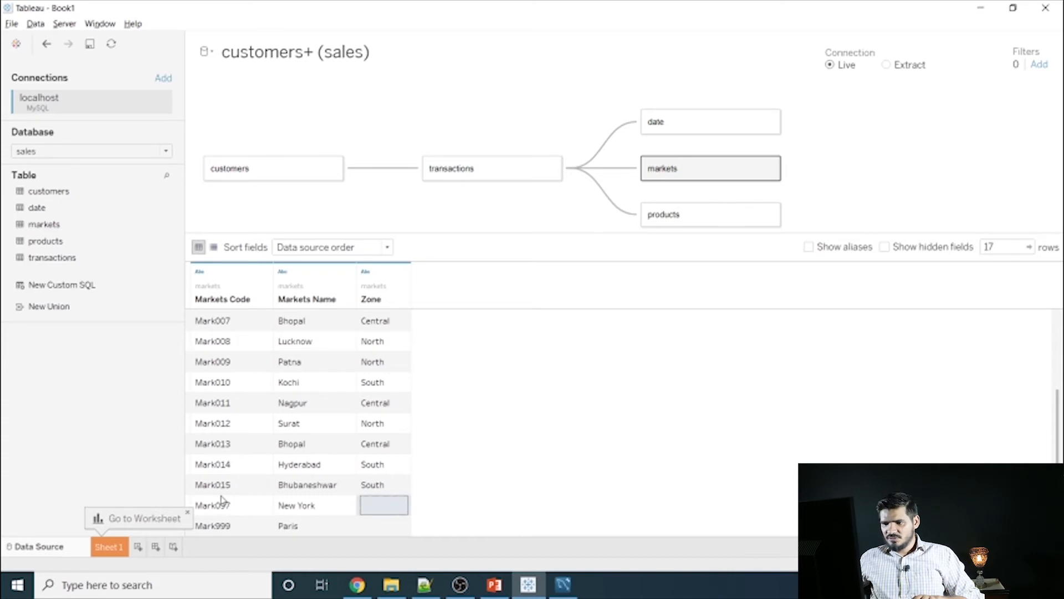
click(401, 299)
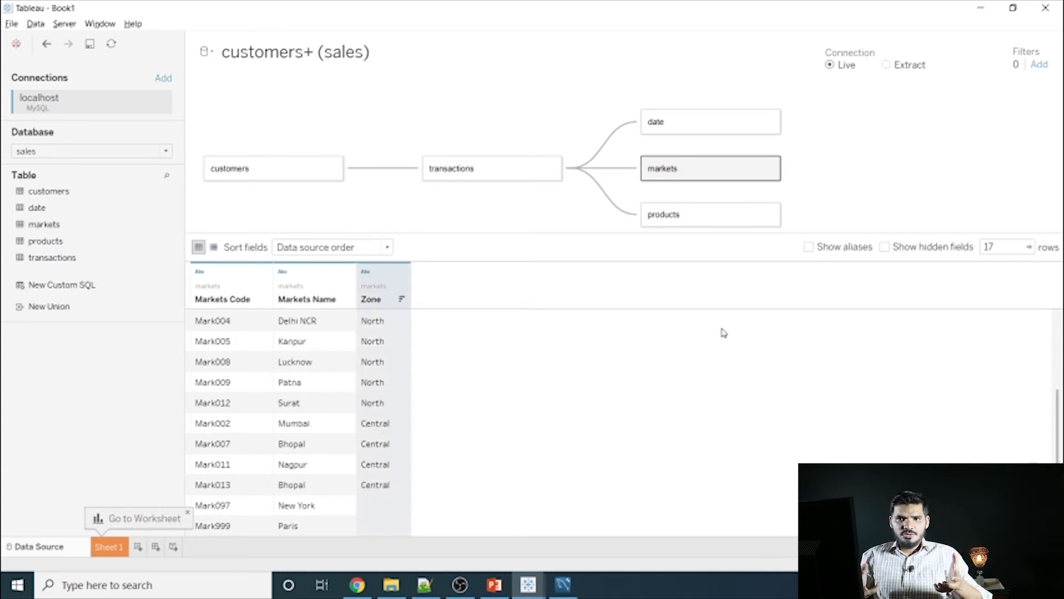
click(515, 507)
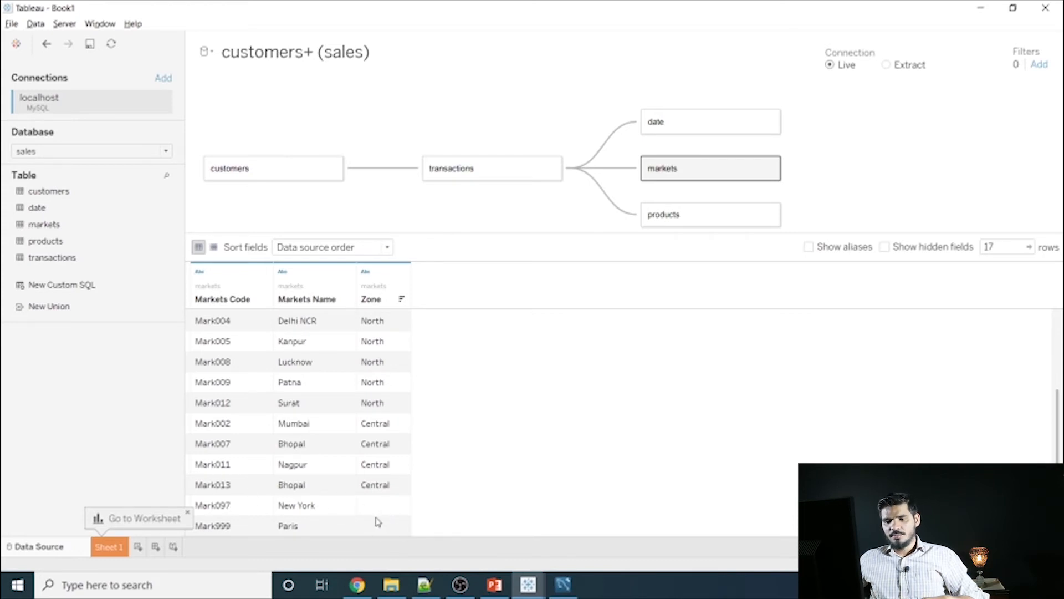
- Add a data source filter on the Zone field that keeps only Central, North and South
click(1040, 66)
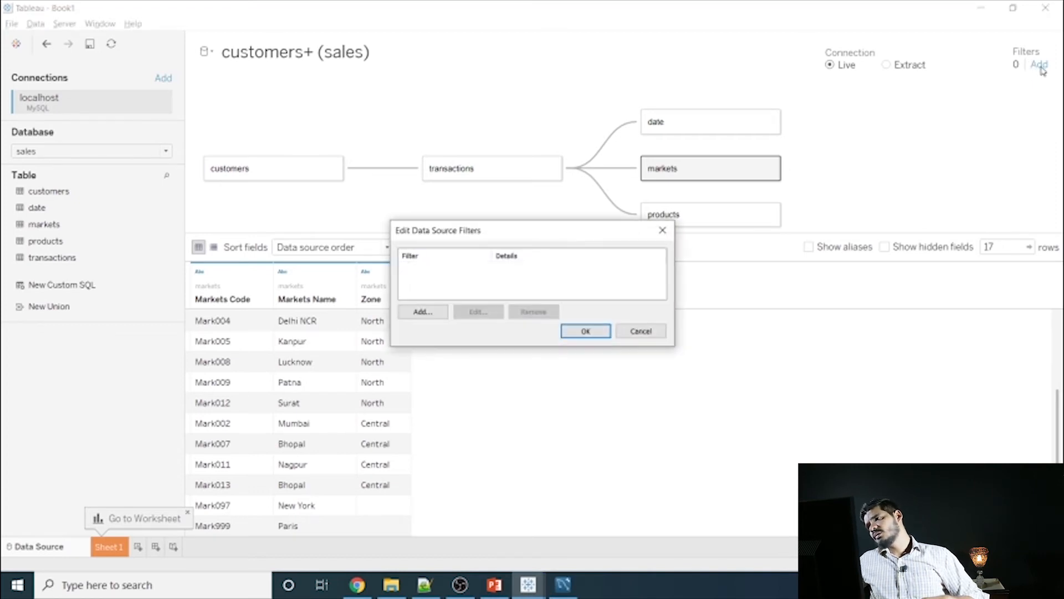
click(429, 314)
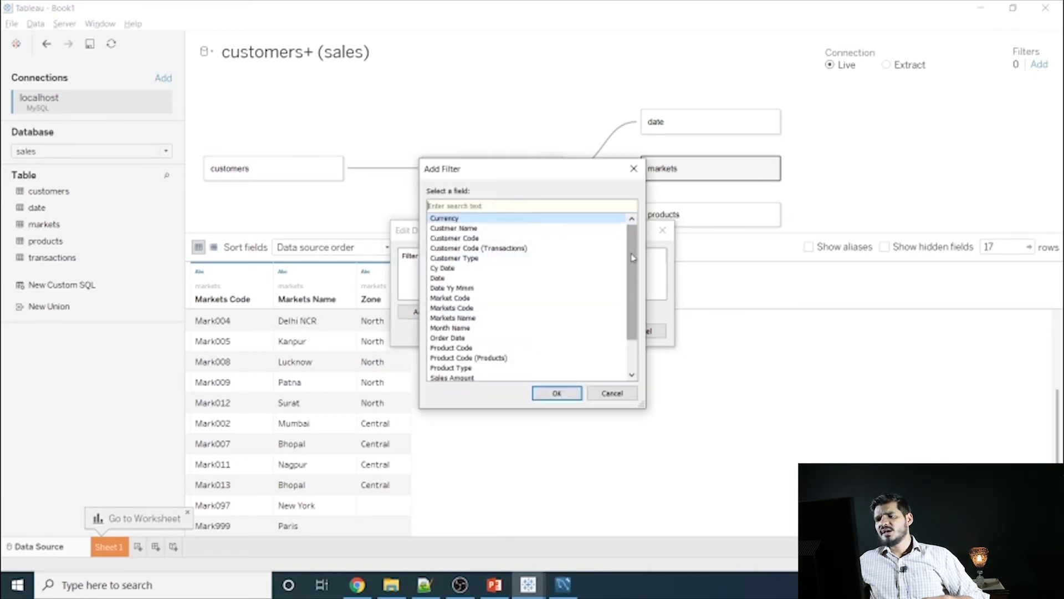
scroll(524, 361, down, 5)
click(441, 367)
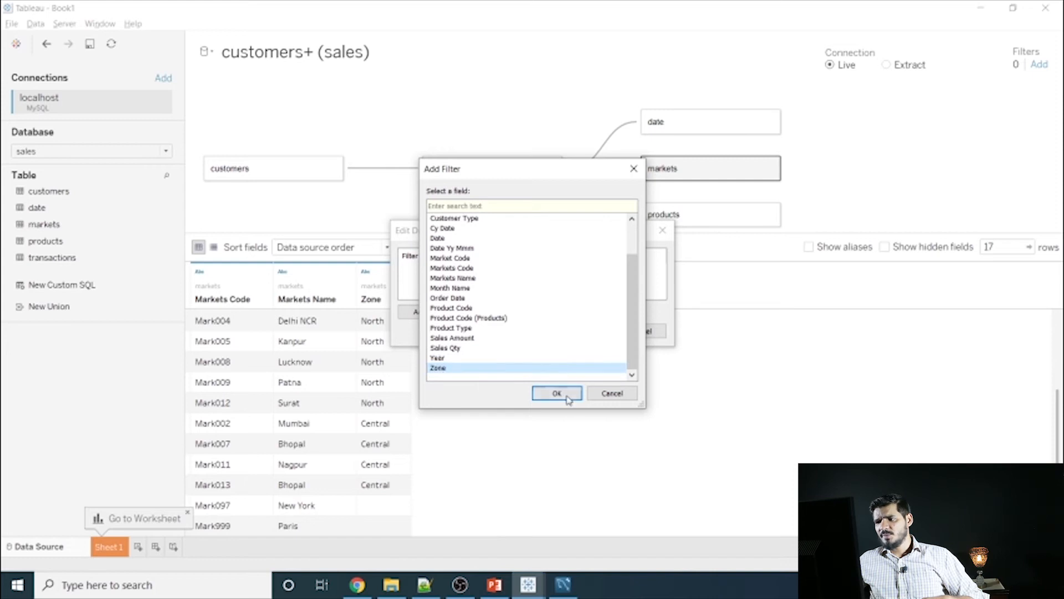
click(566, 395)
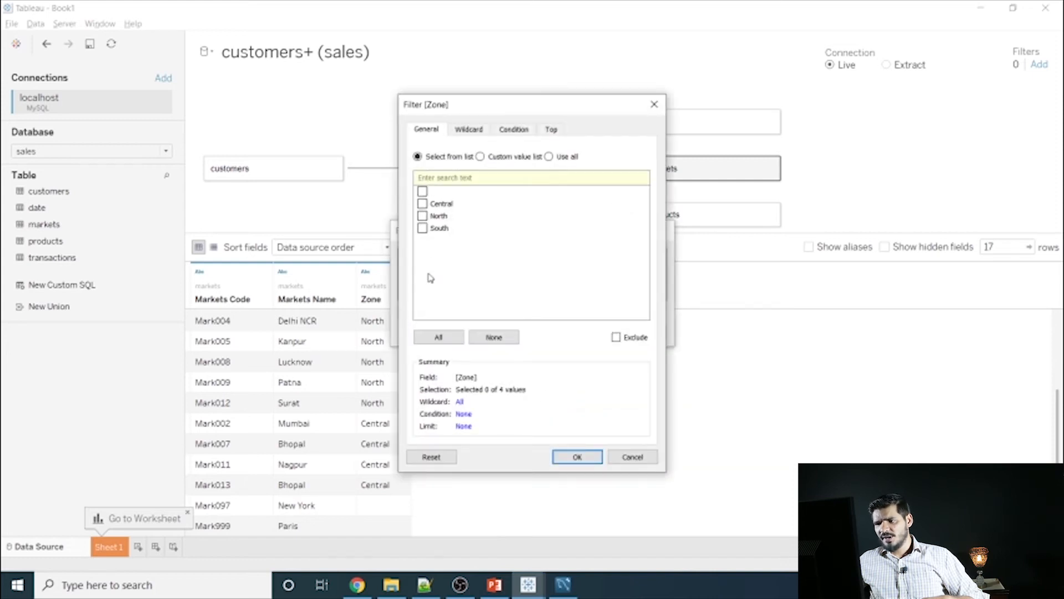
click(422, 203)
click(423, 215)
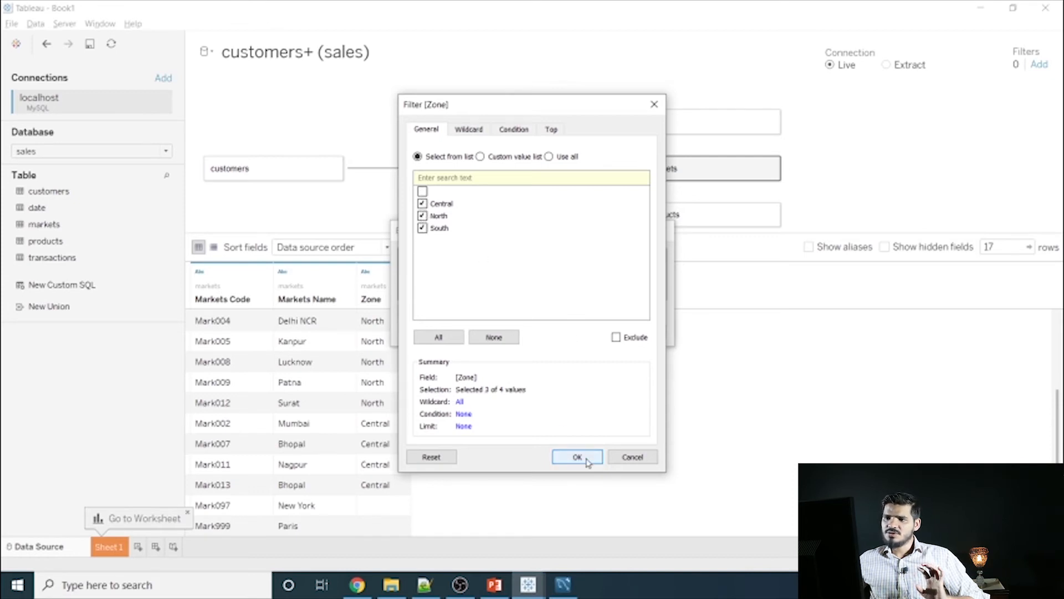
click(586, 460)
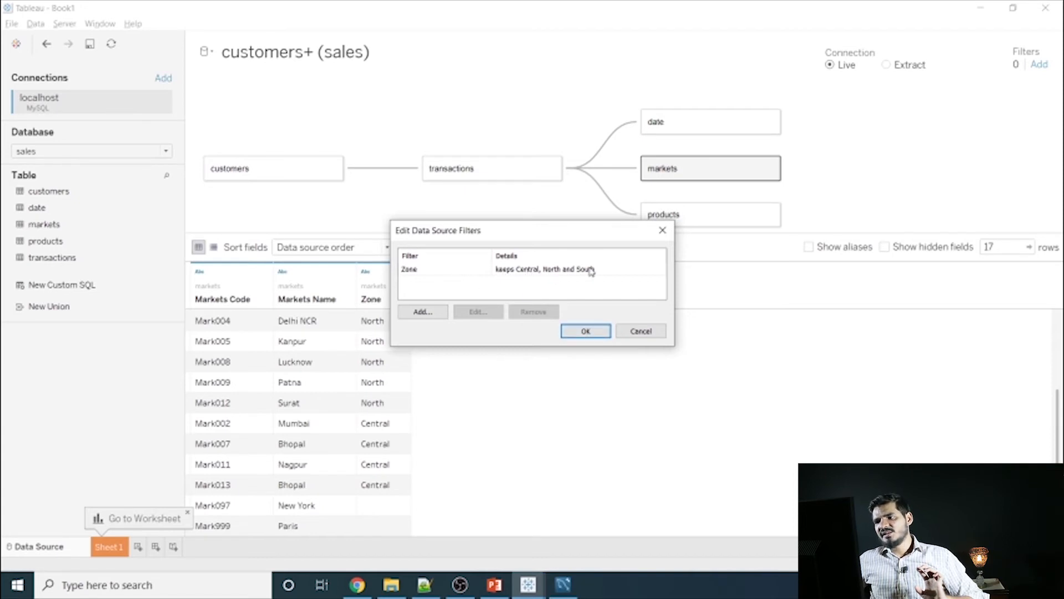
click(586, 331)
- Update the markets table preview and check its rows against the Zone filter
click(661, 408)
scroll(300, 422, down, 2)
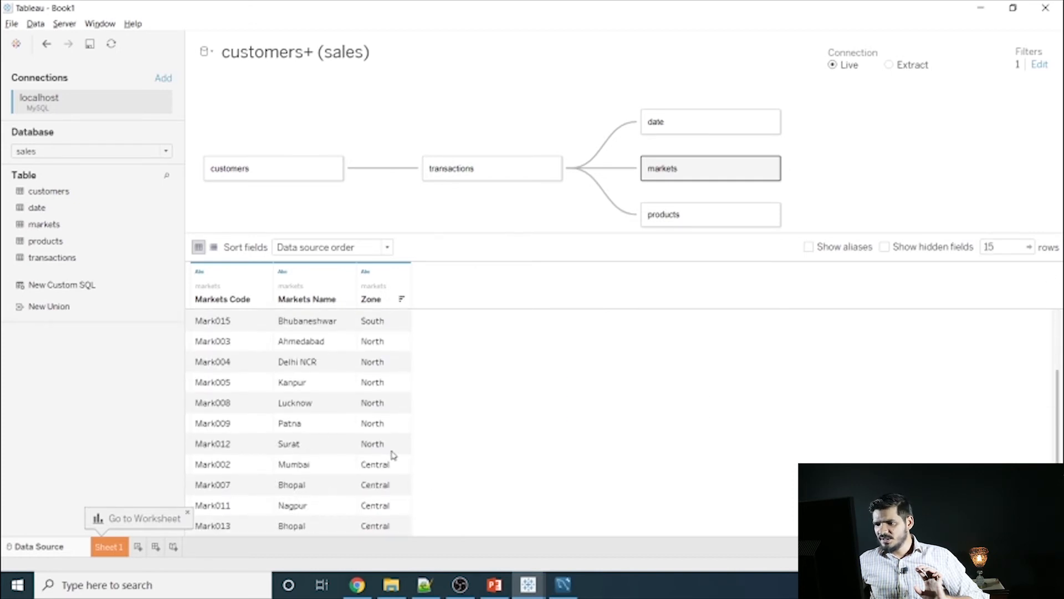
scroll(511, 390, up, 2)
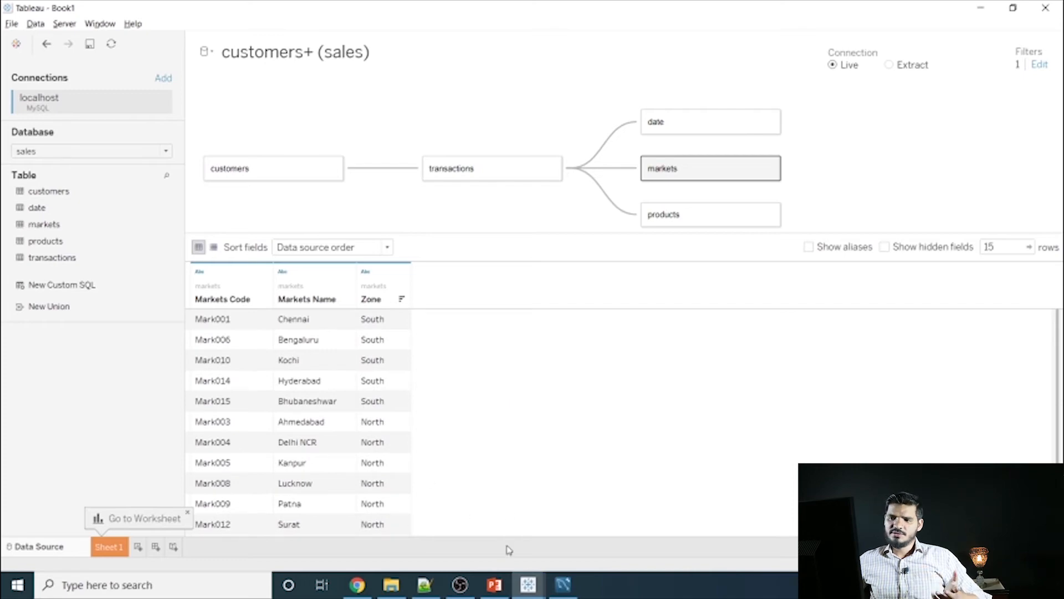
- Select the second note's text in Notepad++, then return to Tableau and load the transactions table preview
click(425, 584)
drag(444, 82, 53, 81)
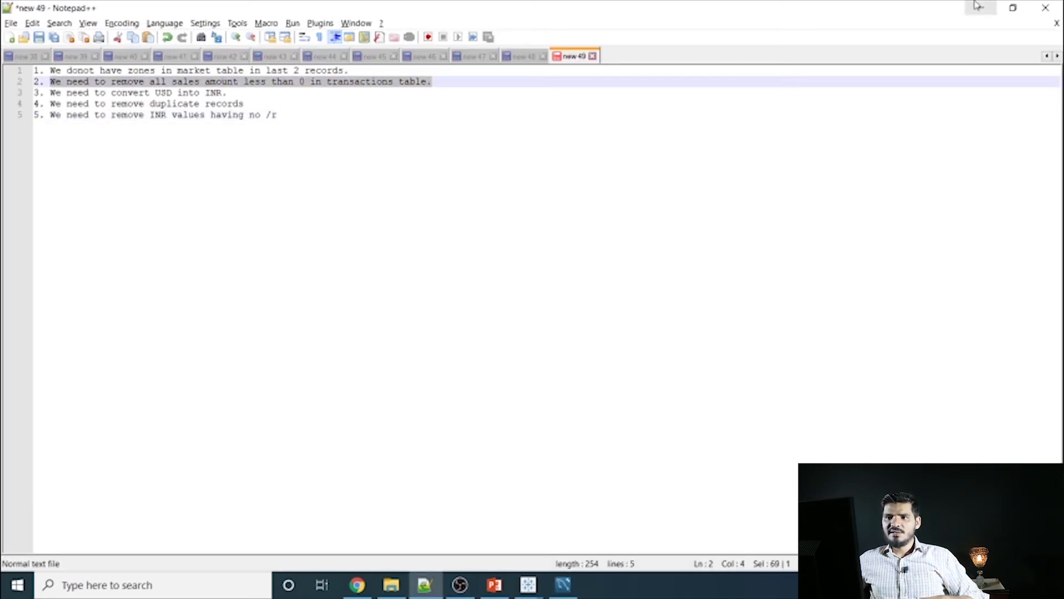
key(alt+Tab)
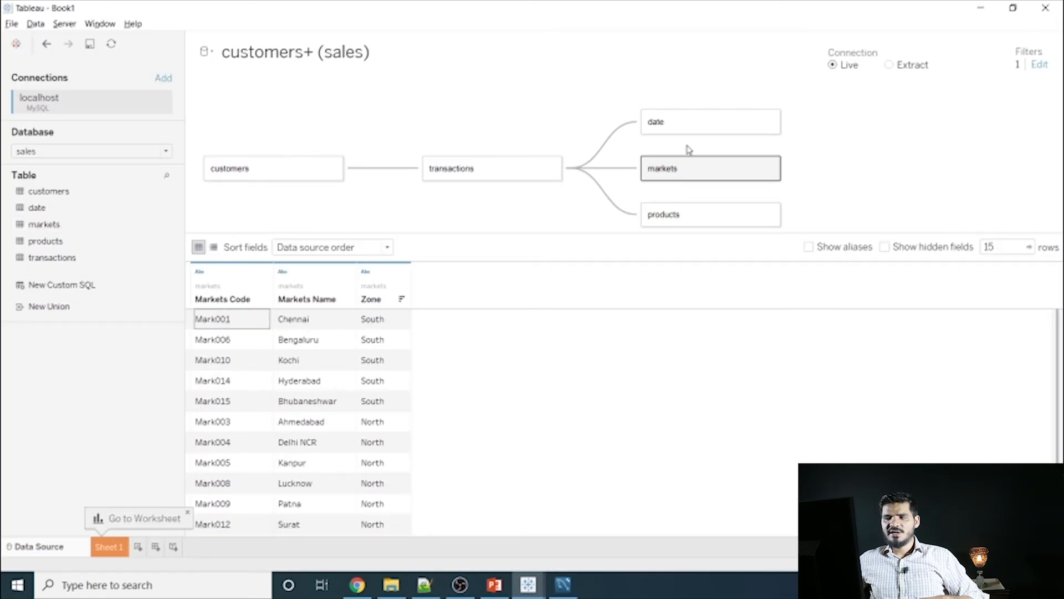
click(470, 166)
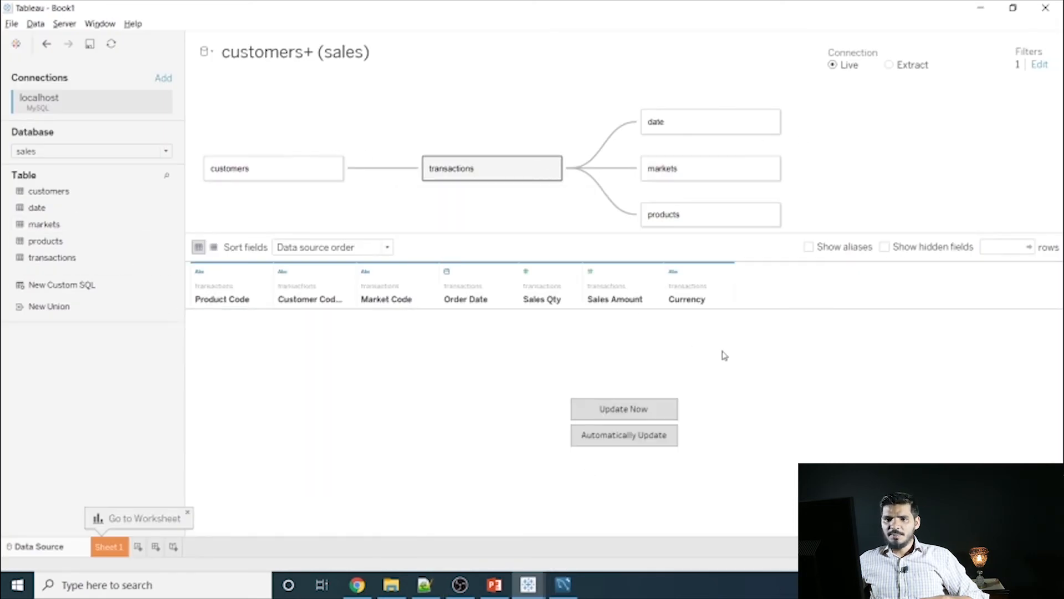
click(643, 408)
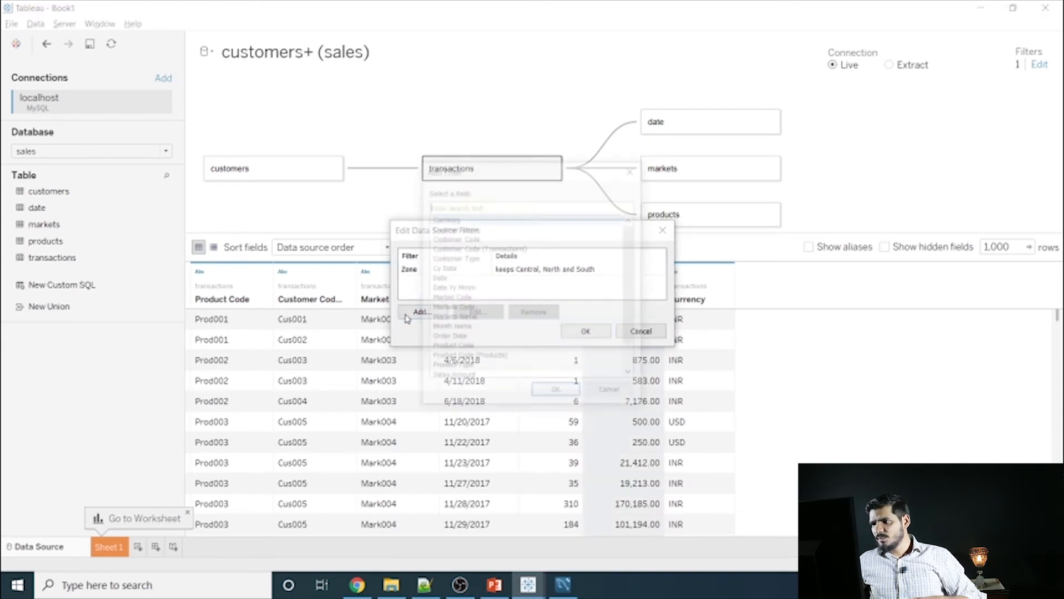
- Add a data source filter on Sales Amount with the range 1 to 1,510,944 and update the transactions preview
click(414, 312)
scroll(475, 332, down, 1)
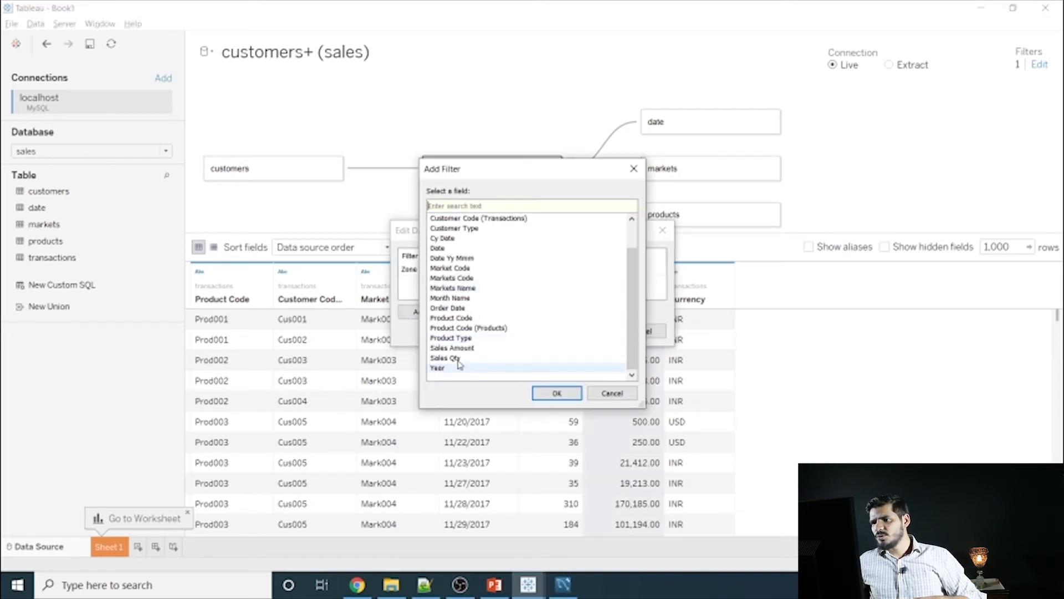
click(452, 348)
click(556, 393)
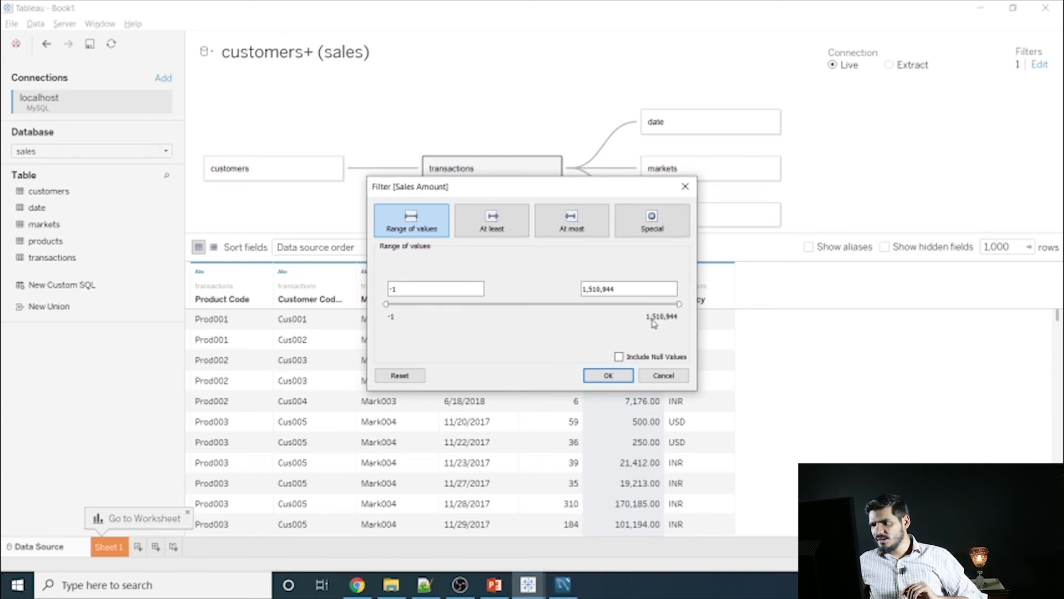
drag(397, 289, 345, 288)
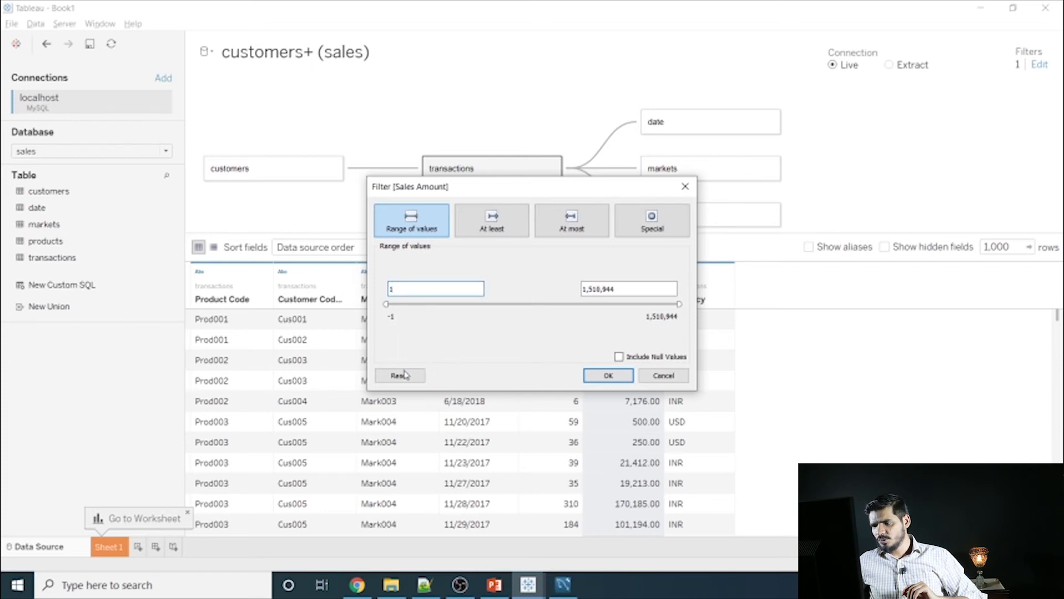
click(608, 376)
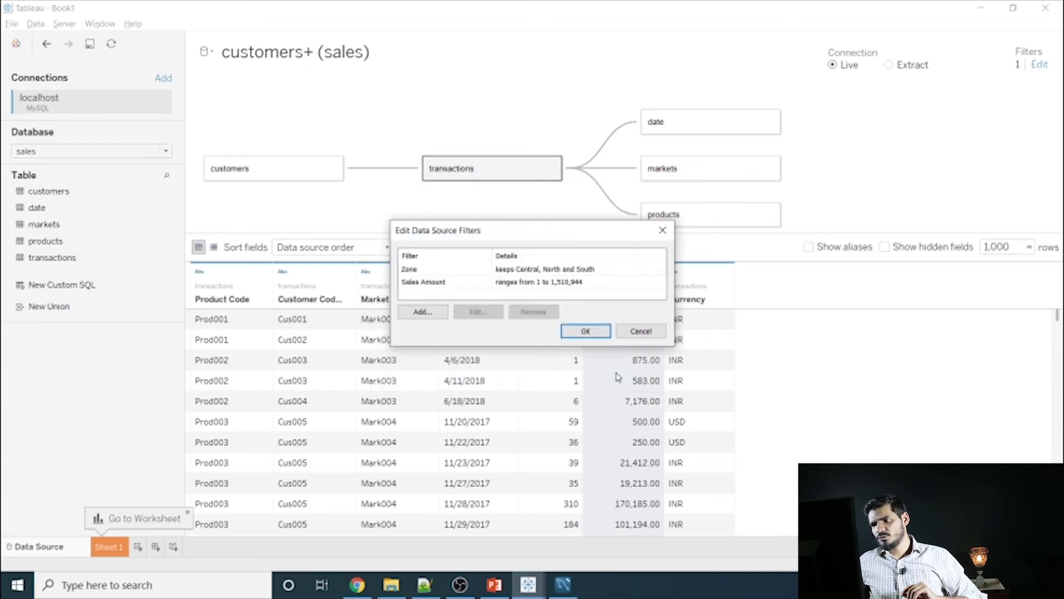
click(596, 333)
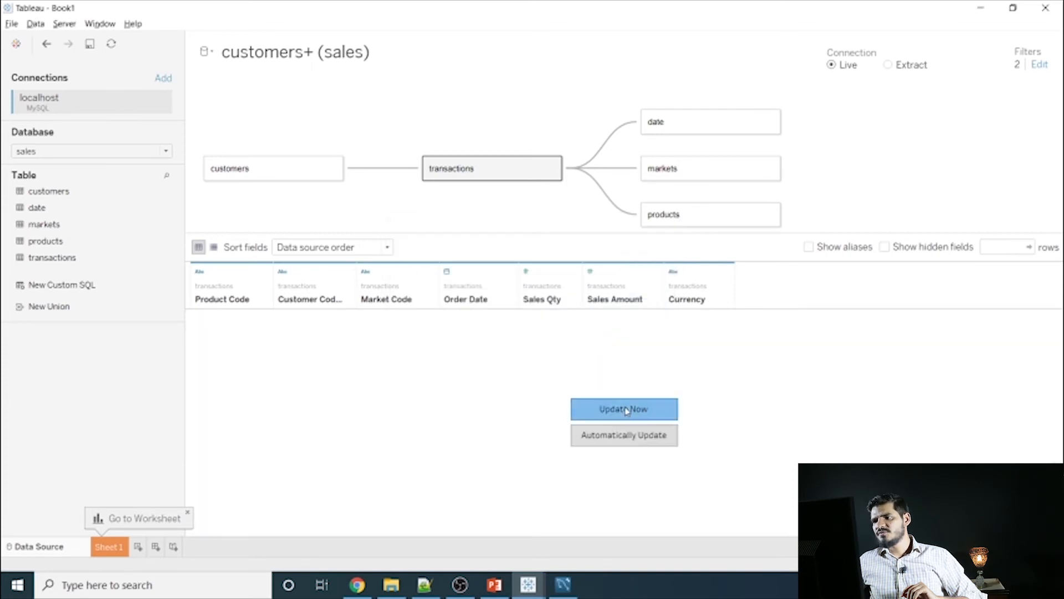
click(625, 409)
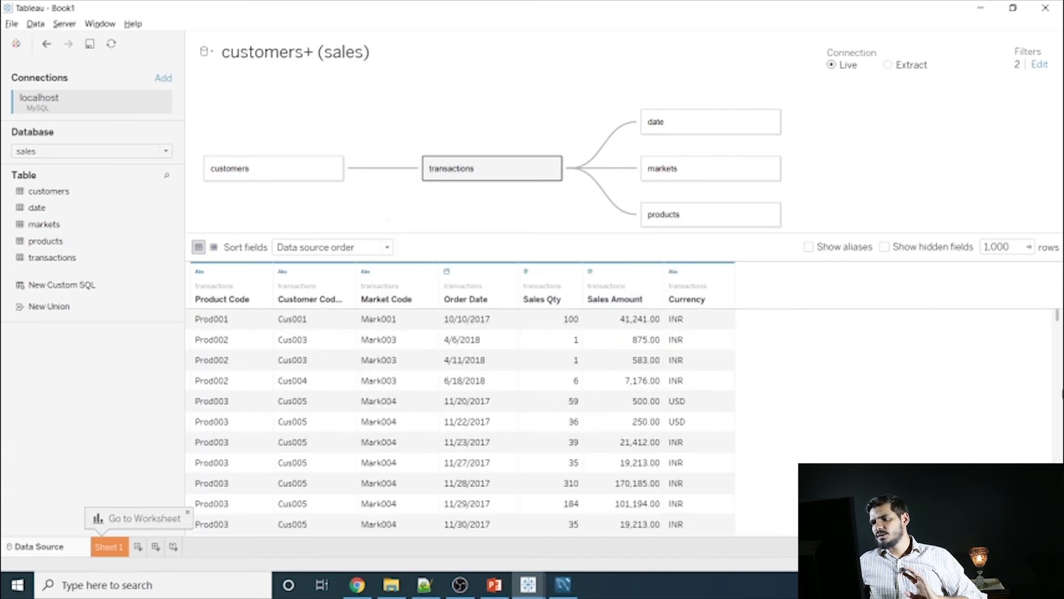
- Check the transactions preview, select the fourth note's text about duplicate records in Notepad++, and return to Tableau
drag(1059, 321, 1060, 286)
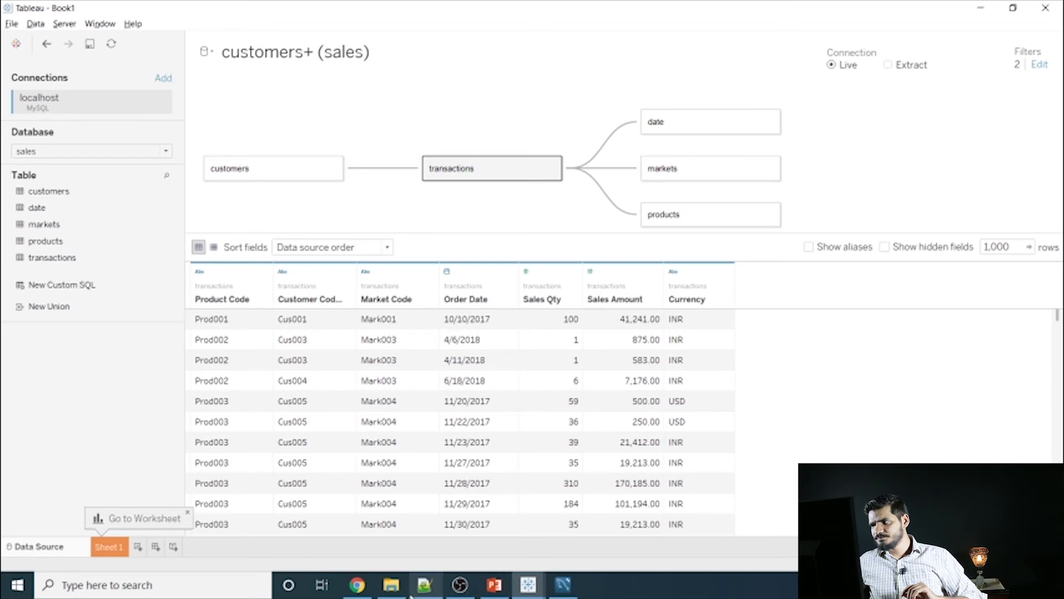
click(424, 584)
click(196, 268)
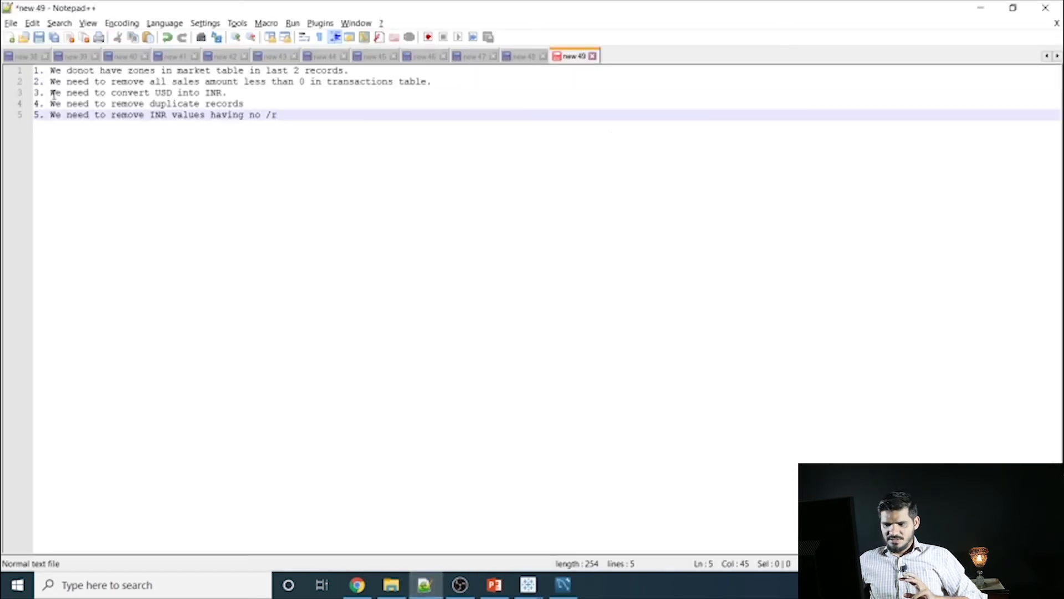
drag(227, 93, 245, 106)
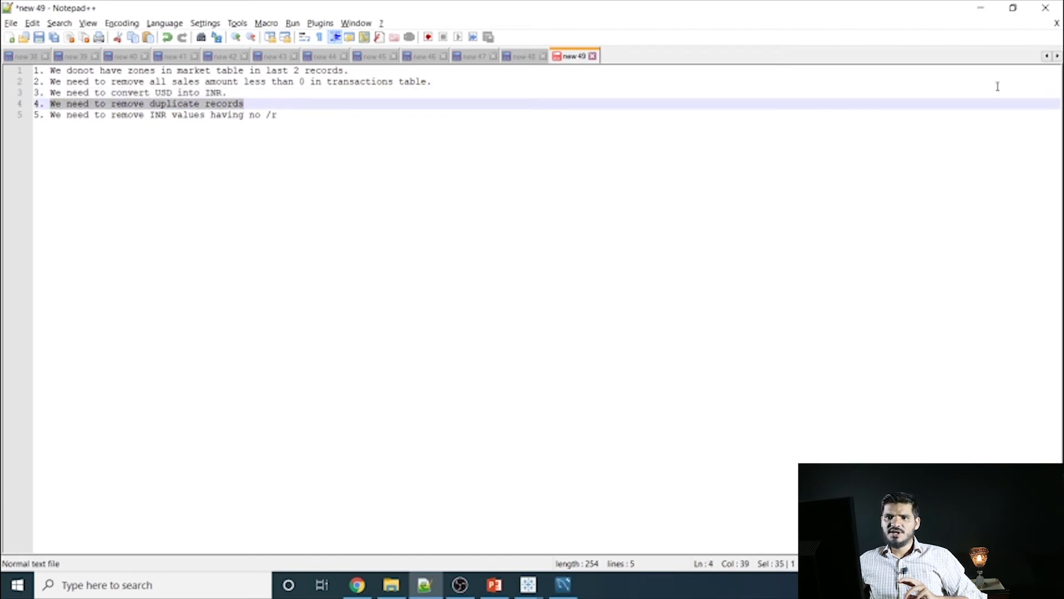
click(980, 8)
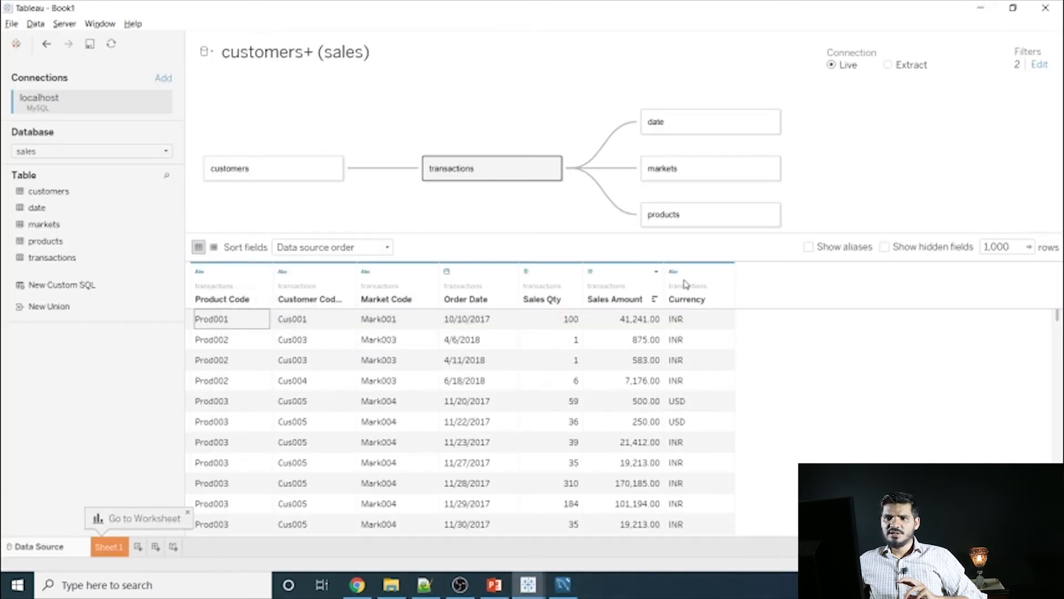
- Add a data source filter on the Currency field that keeps only the second INR entry and the first USD entry
click(685, 300)
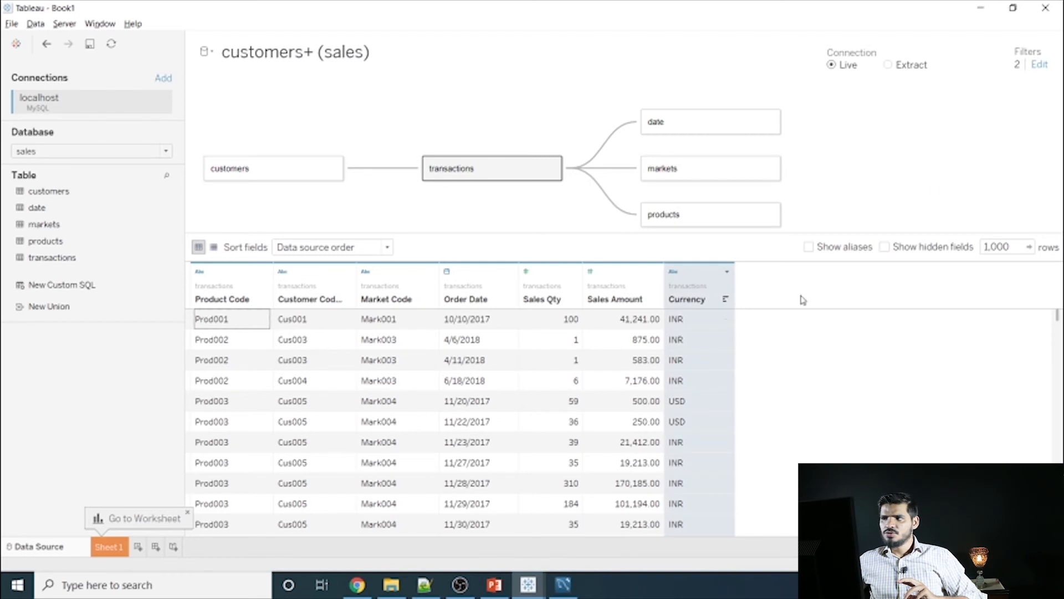
click(1042, 64)
click(419, 311)
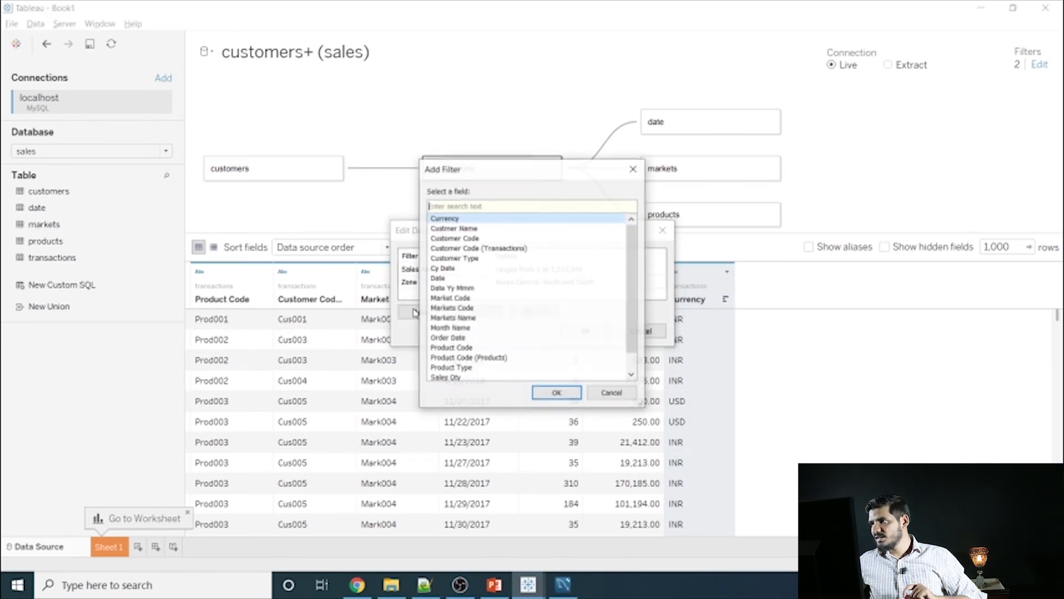
scroll(529, 321, down, 1)
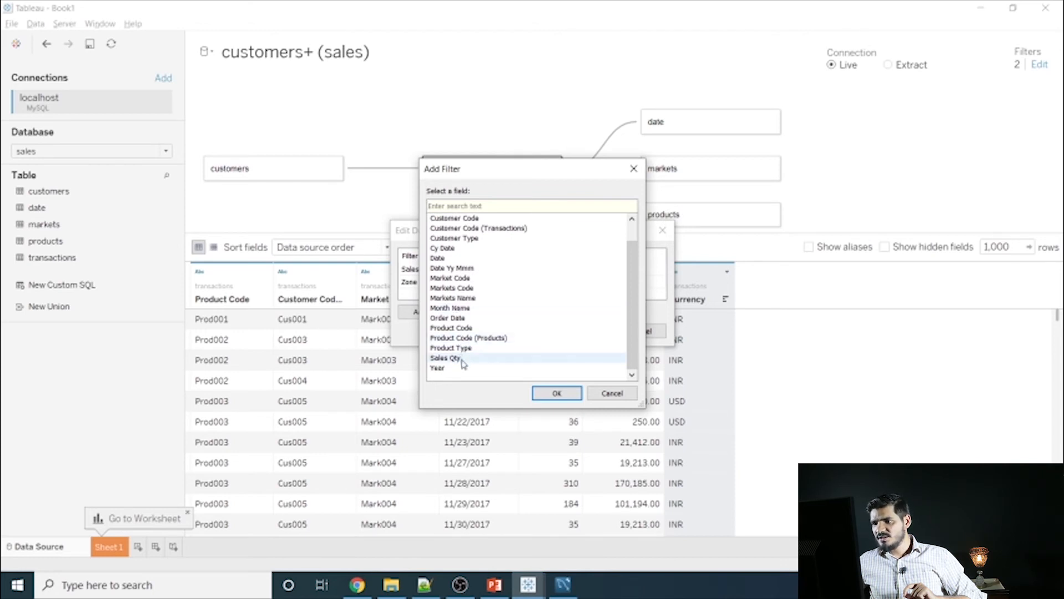
scroll(461, 333, up, 1)
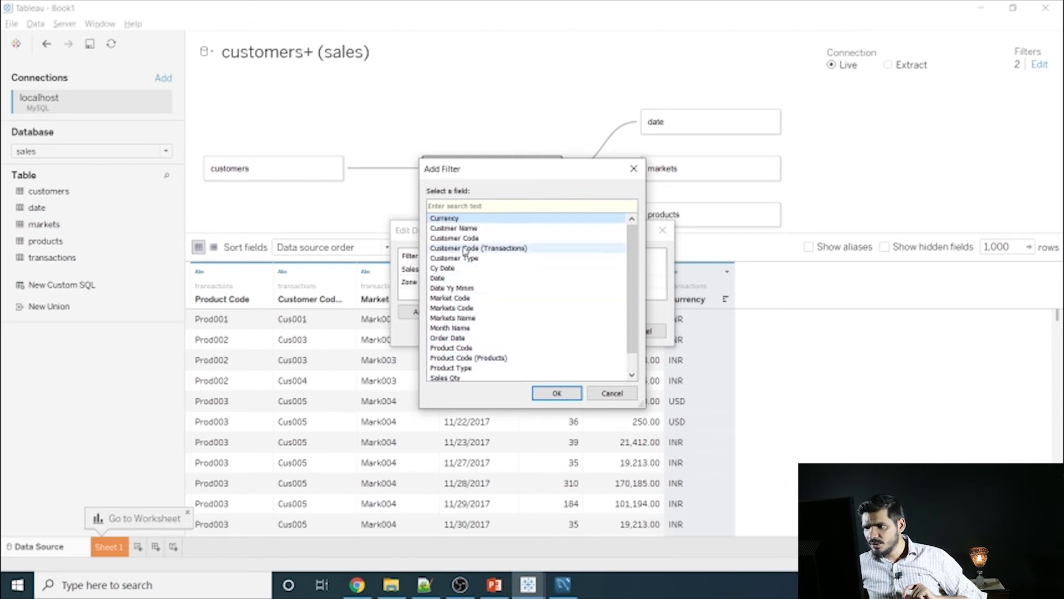
double_click(456, 219)
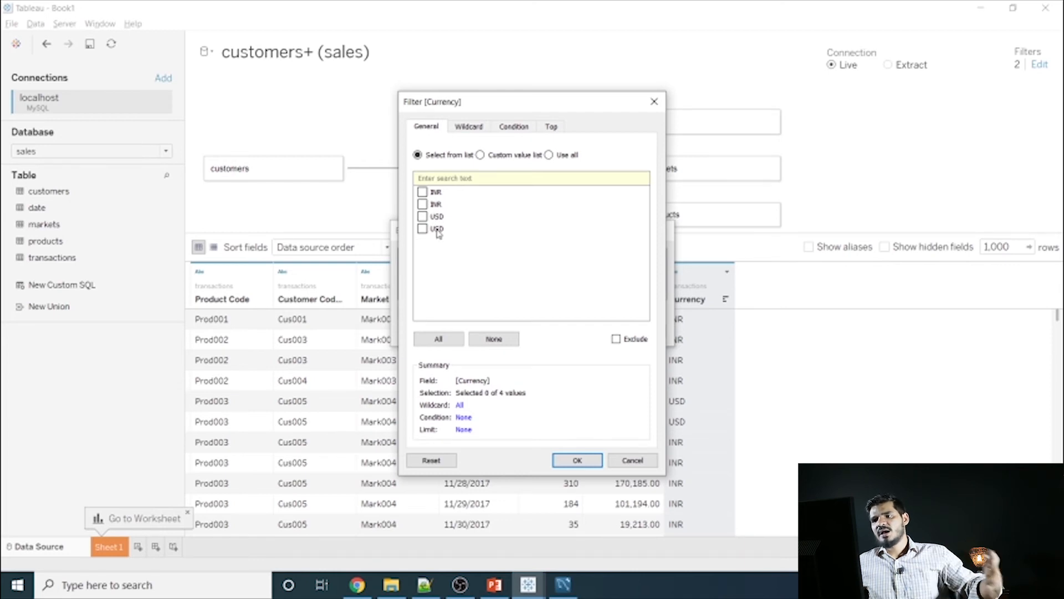
click(422, 217)
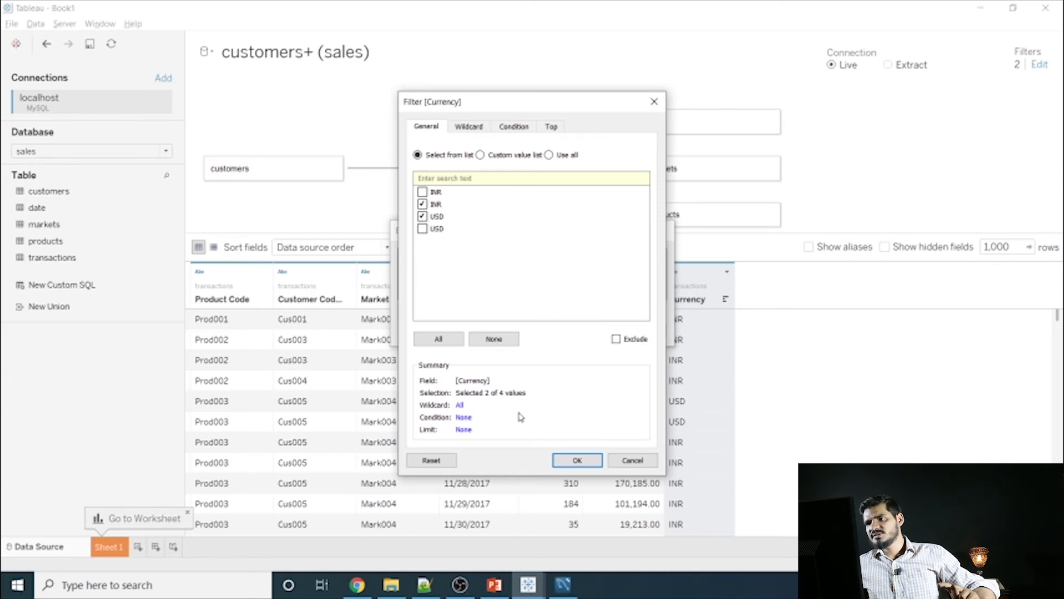
click(577, 461)
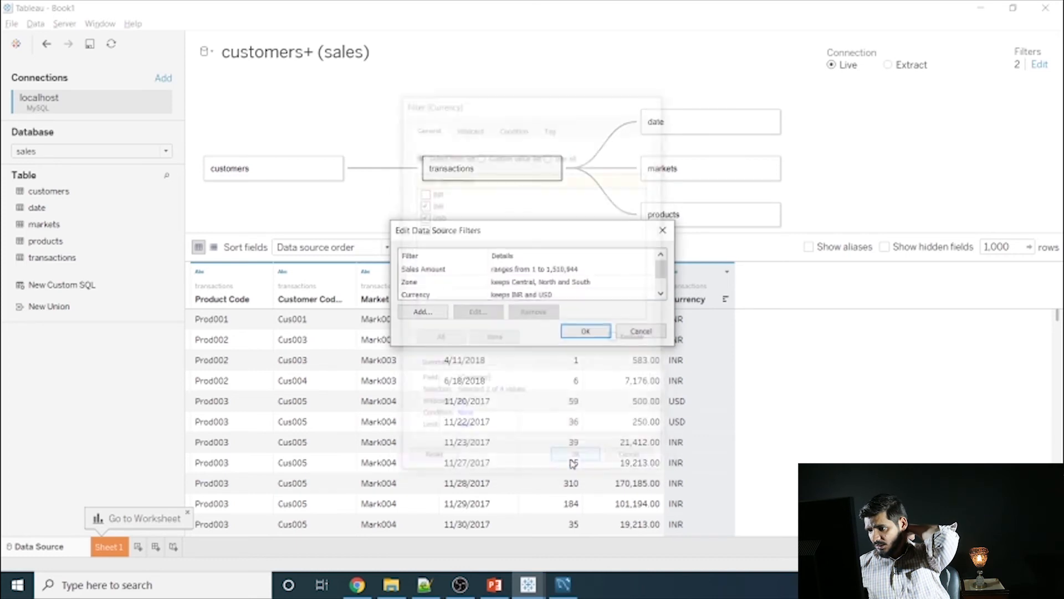
click(586, 331)
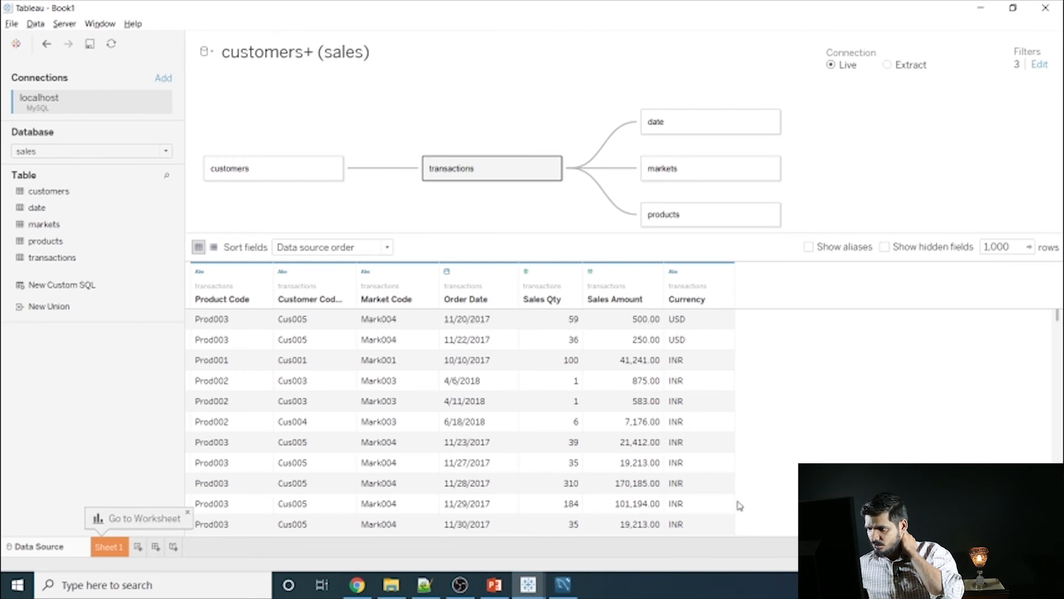
- Chart the transactions count on the rows of Sheet 1 and inspect its bar
drag(1059, 317, 1062, 256)
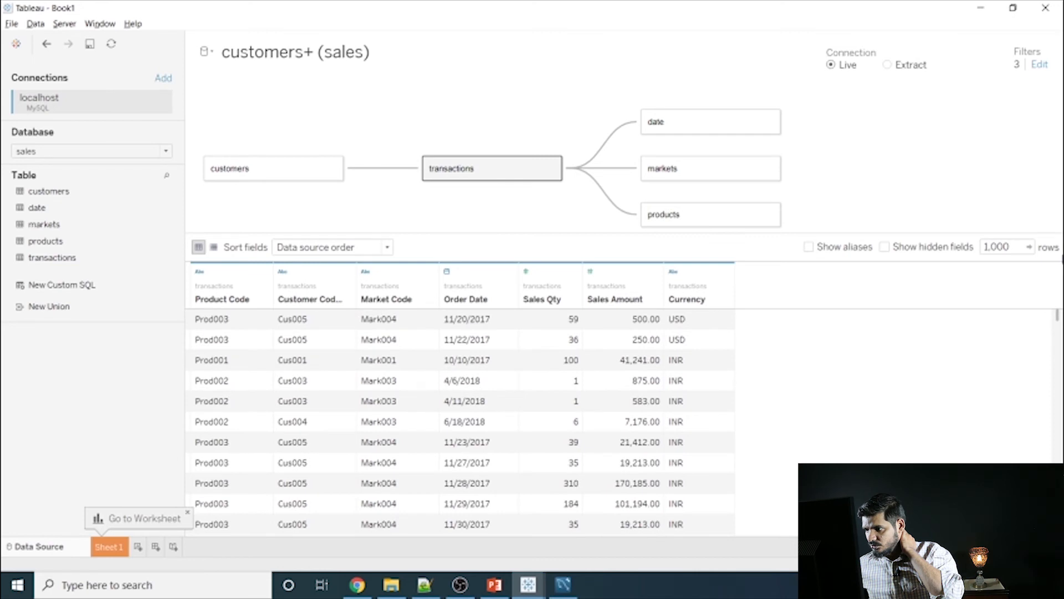
click(111, 548)
right_click(107, 546)
click(422, 401)
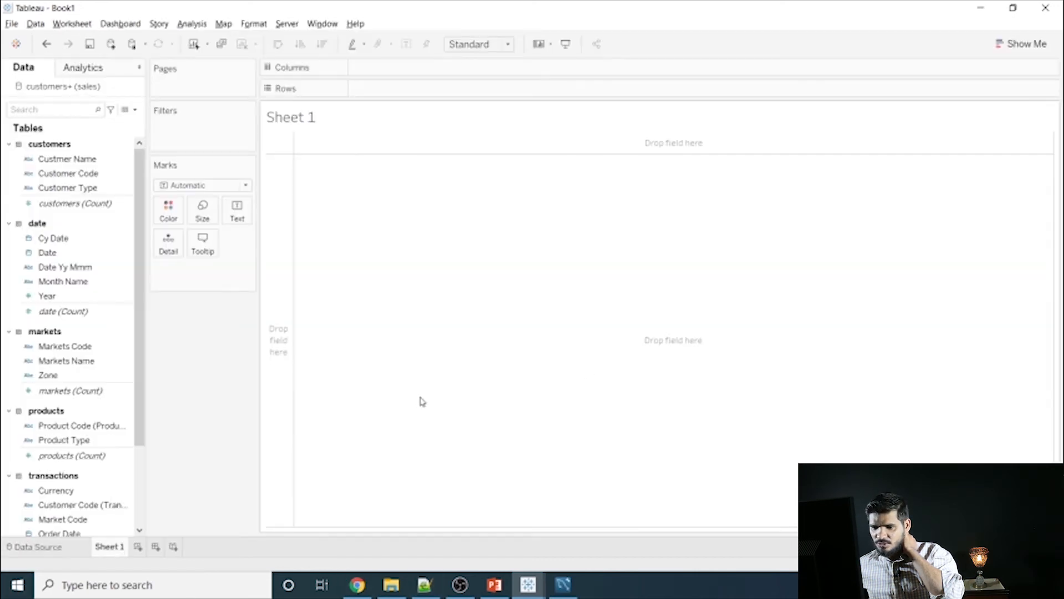
click(79, 549)
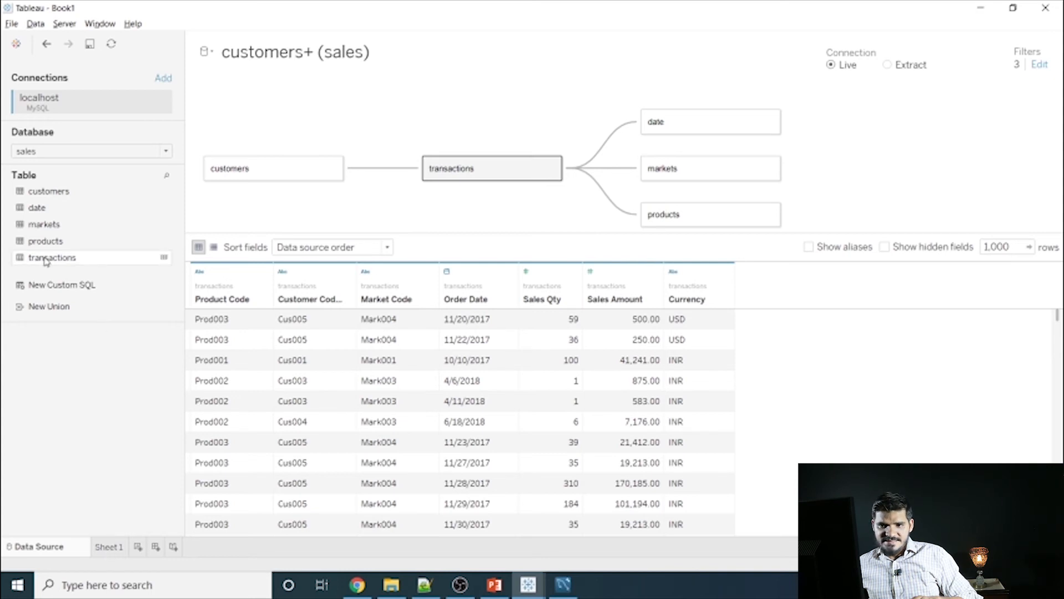
click(117, 548)
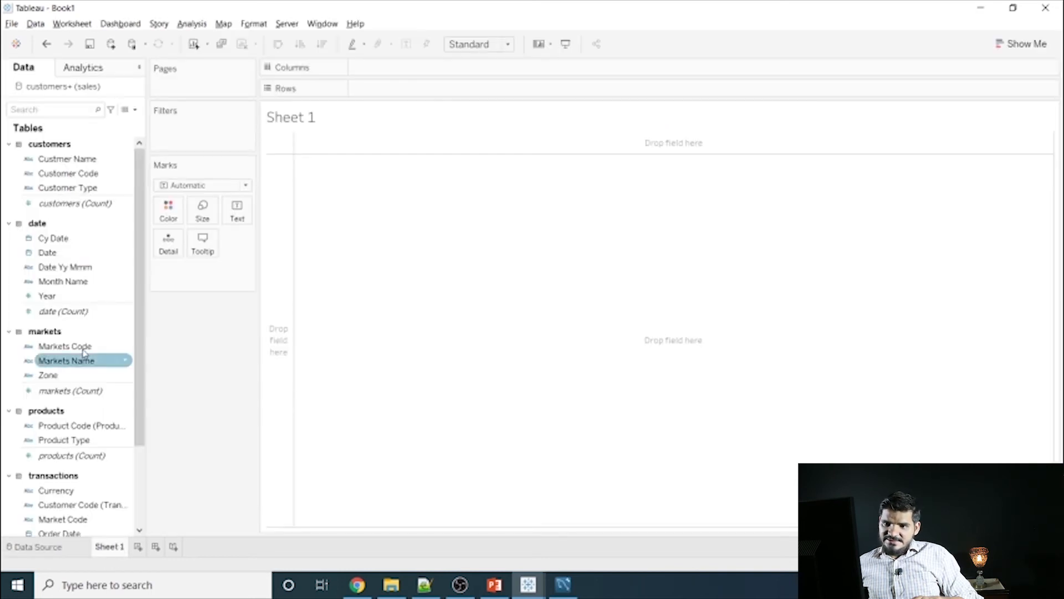
scroll(81, 388, down, 3)
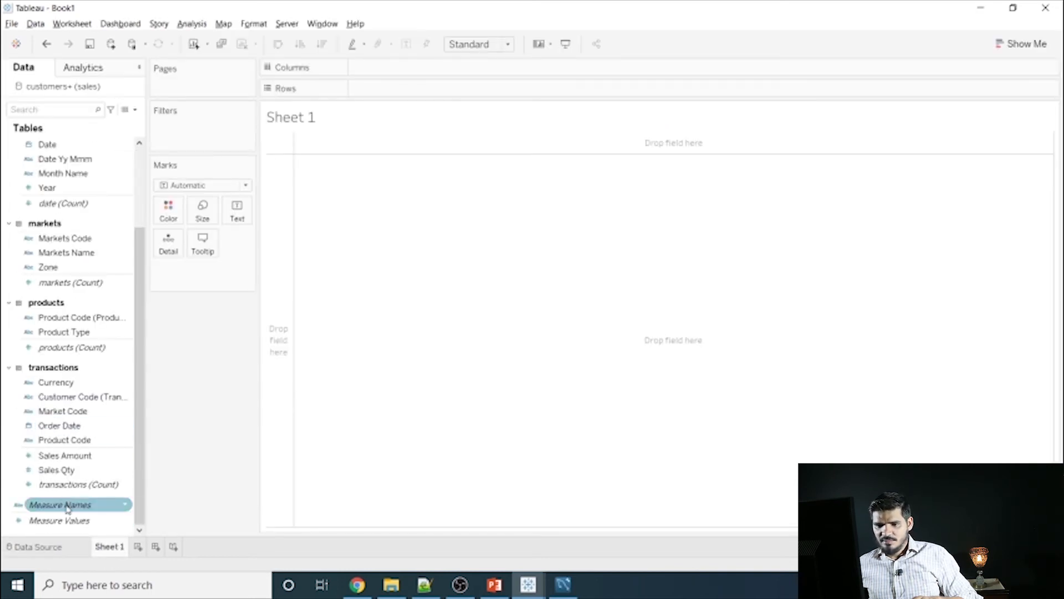
mouse_move(85, 489)
mouse_down()
mouse_move(415, 233)
mouse_move(314, 240)
mouse_move(350, 120)
mouse_move(394, 71)
mouse_move(421, 92)
mouse_move(427, 72)
mouse_move(426, 88)
mouse_up()
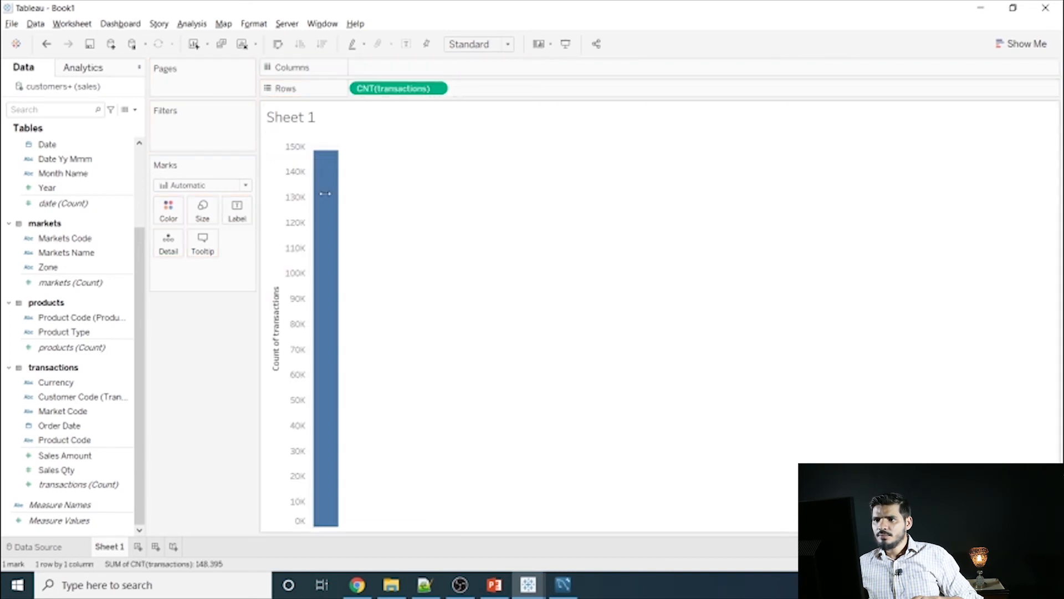
mouse_move(317, 159)
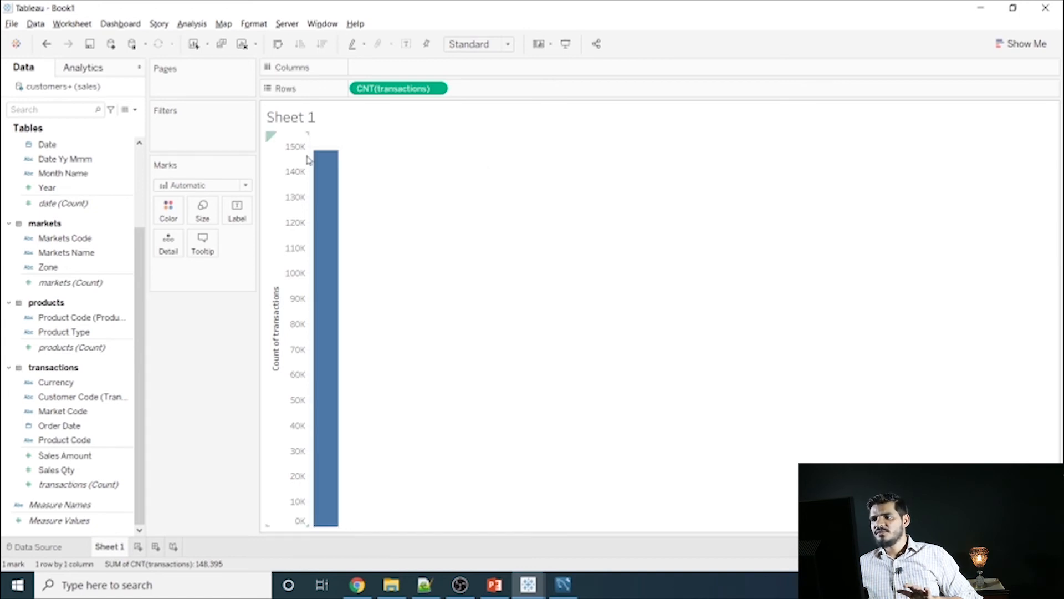
- Run the count query for transactions whose currency is "INR" in MySQL Workbench, then return to Tableau's data source page
click(38, 547)
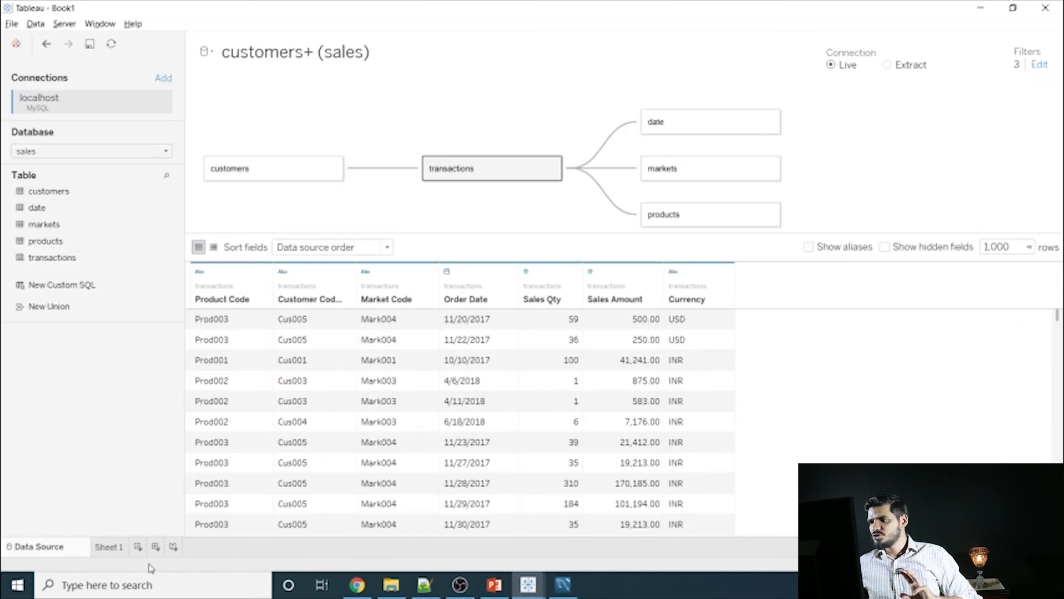
click(533, 590)
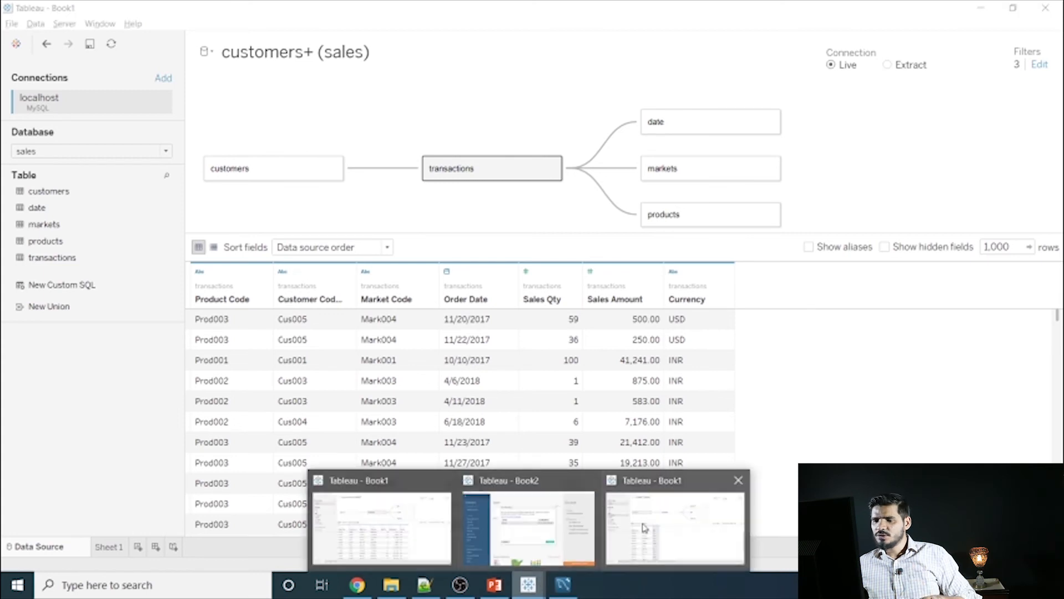
click(559, 592)
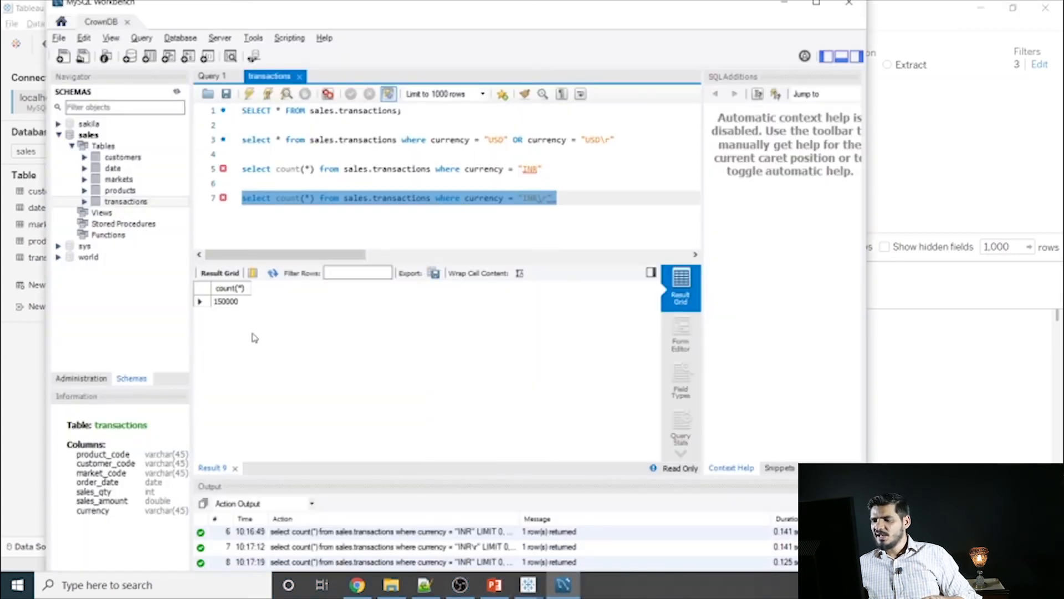
drag(599, 168, 242, 169)
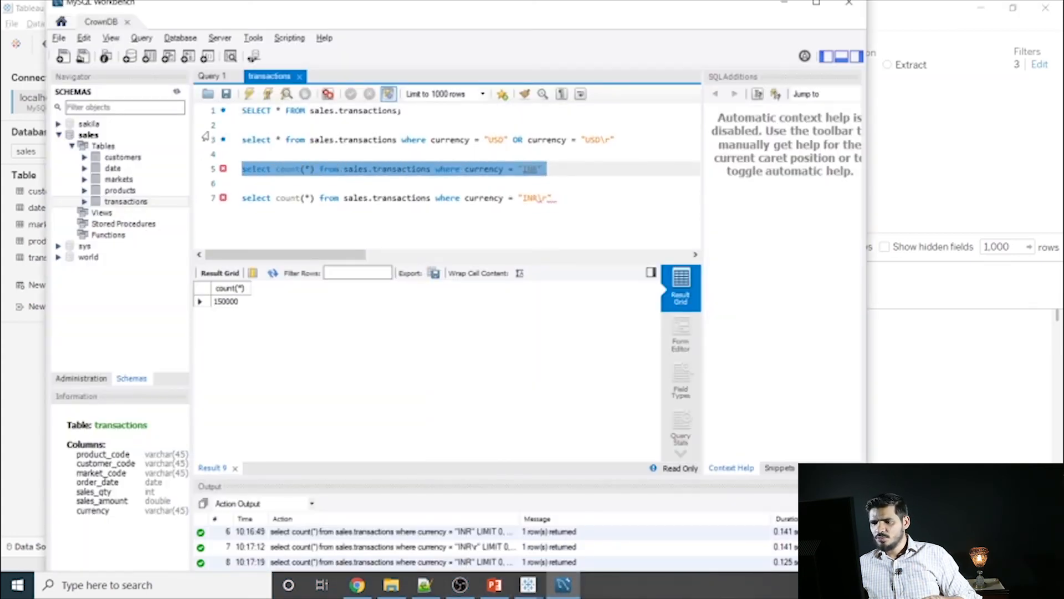
click(248, 93)
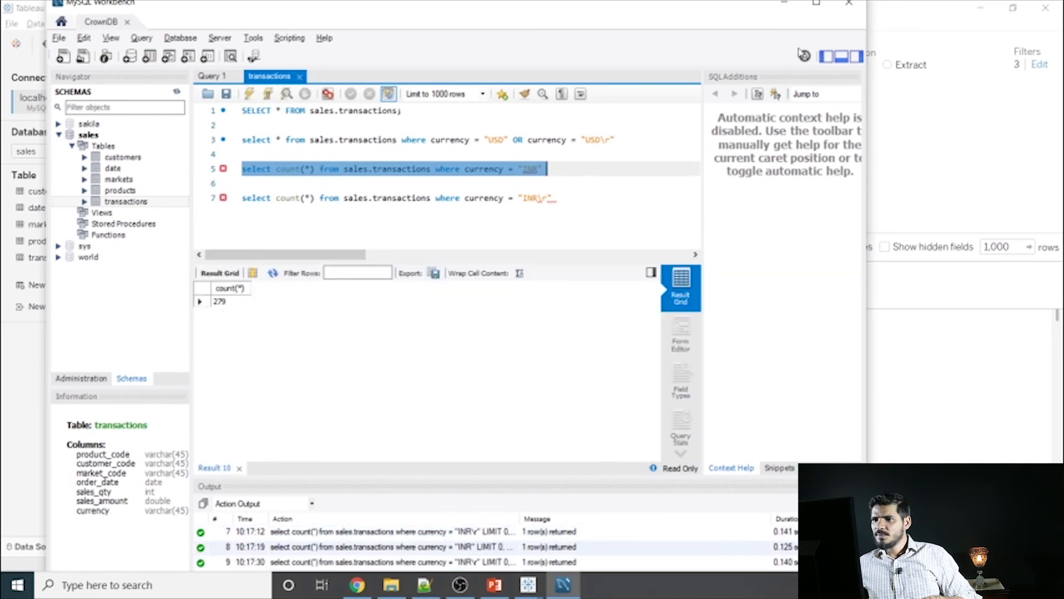
click(784, 3)
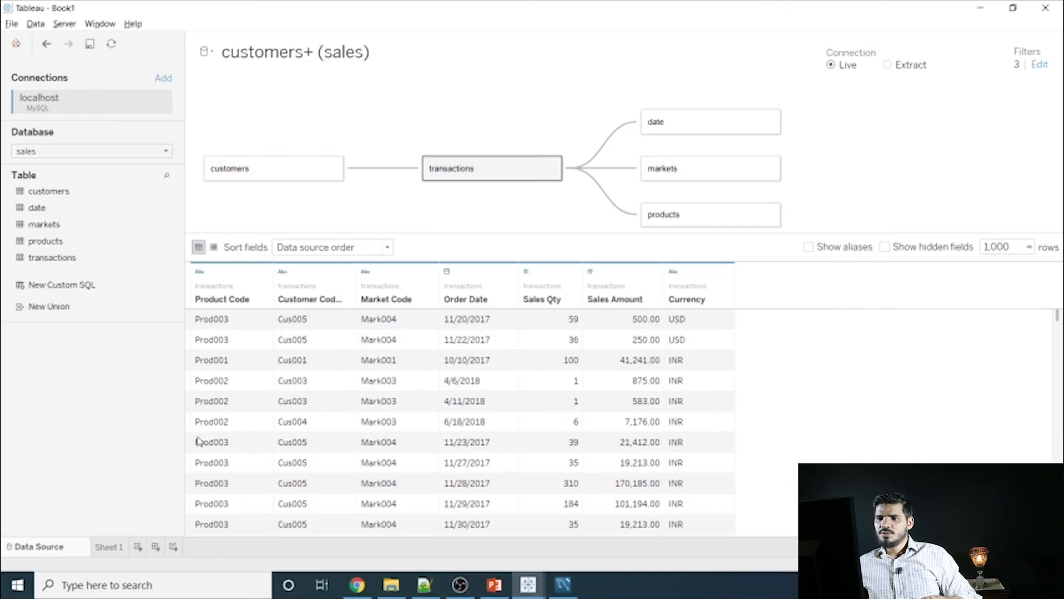
- Select the third note about converting USD into INR in Notepad++ and return to Tableau
click(433, 593)
click(279, 93)
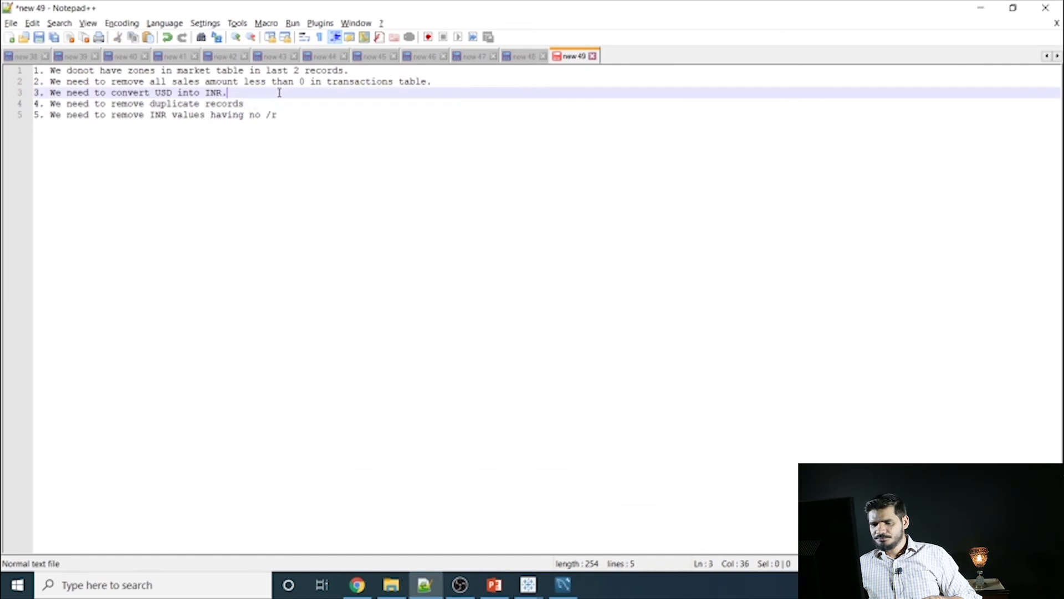
drag(305, 116, 249, 95)
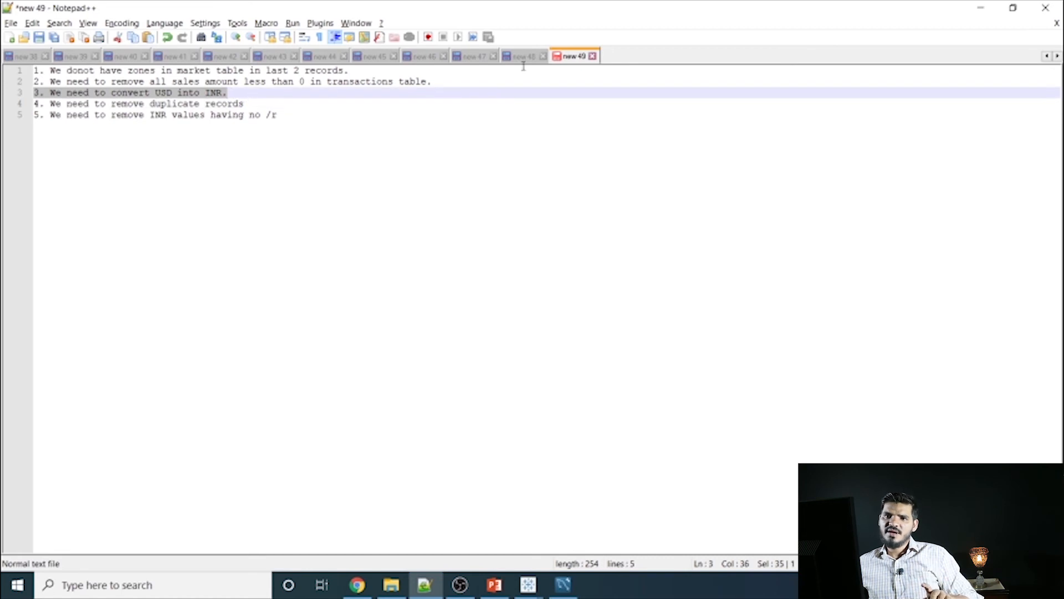
click(978, 7)
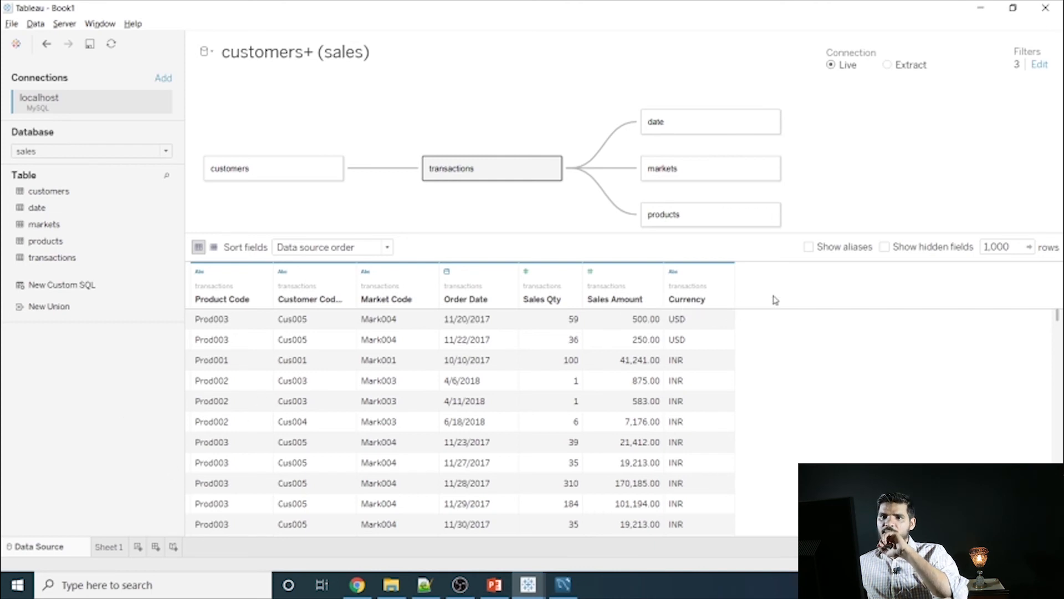
- Start a calculated field from the transactions Currency column and name it CurrencyConverted
right_click(695, 301)
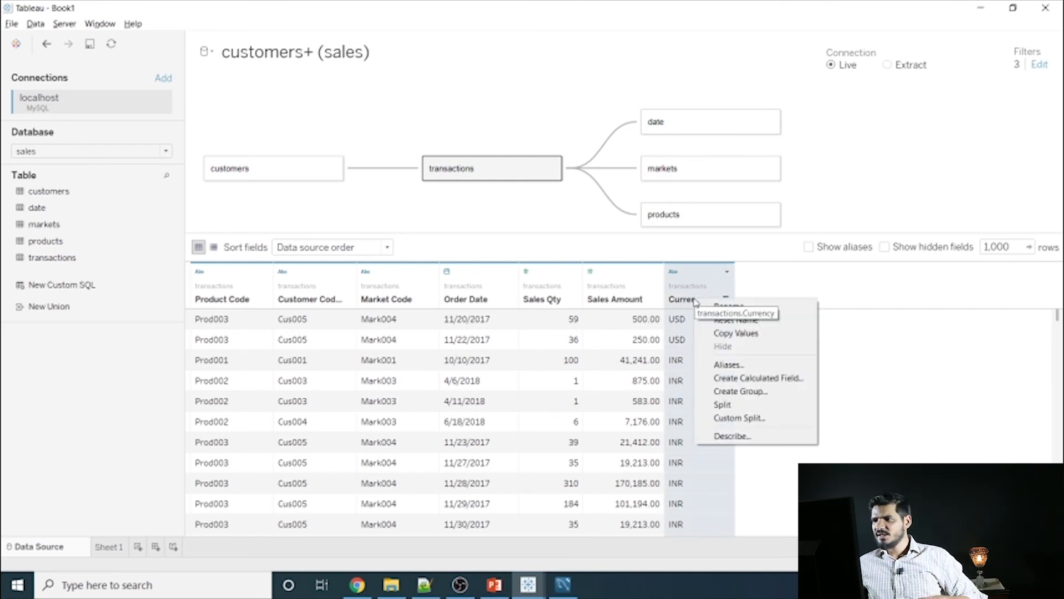
click(769, 378)
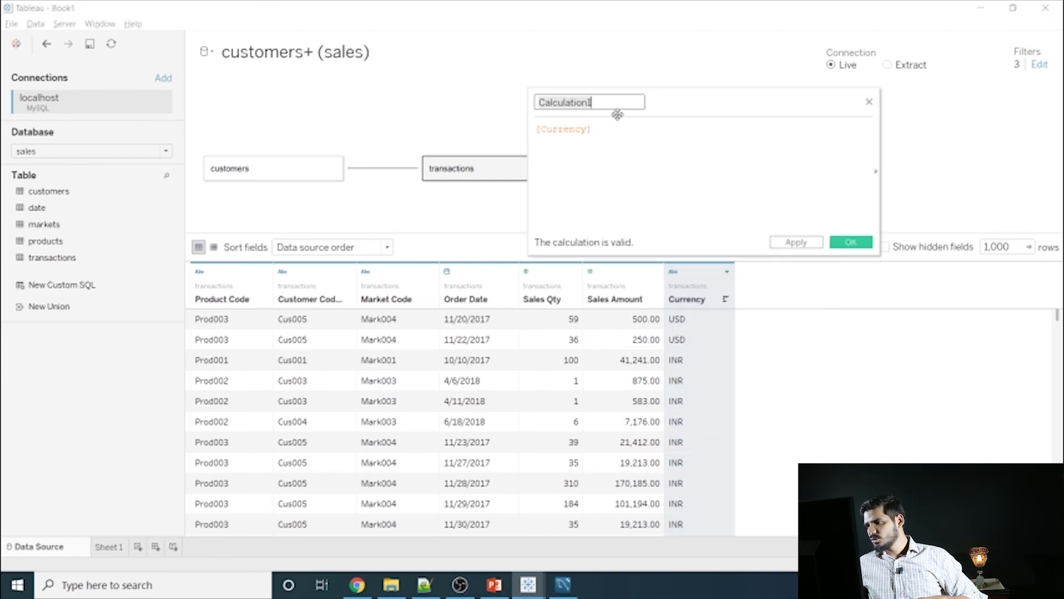
drag(690, 100, 438, 157)
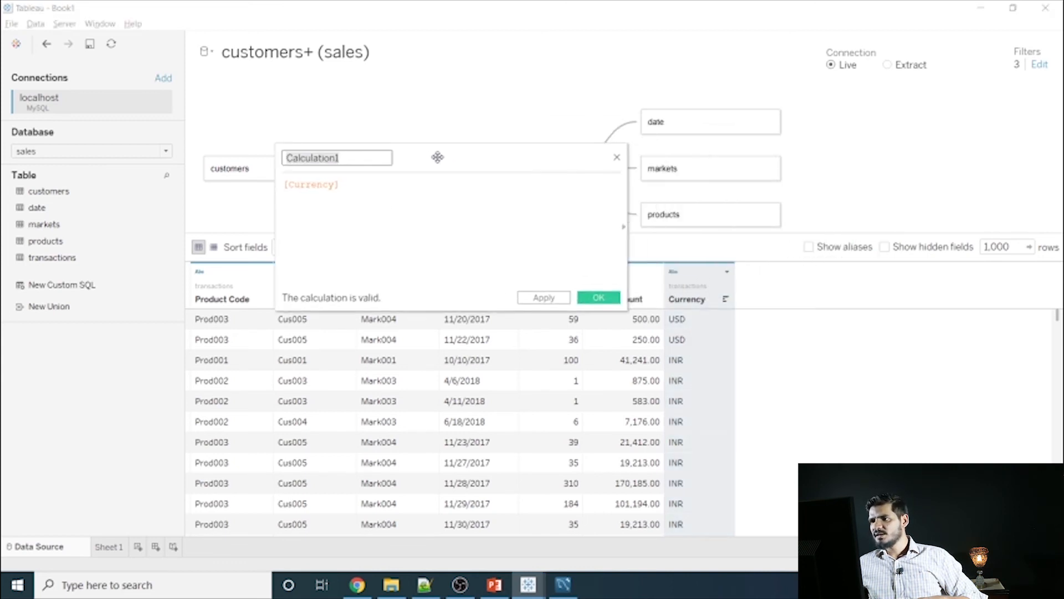
drag(364, 185, 264, 190)
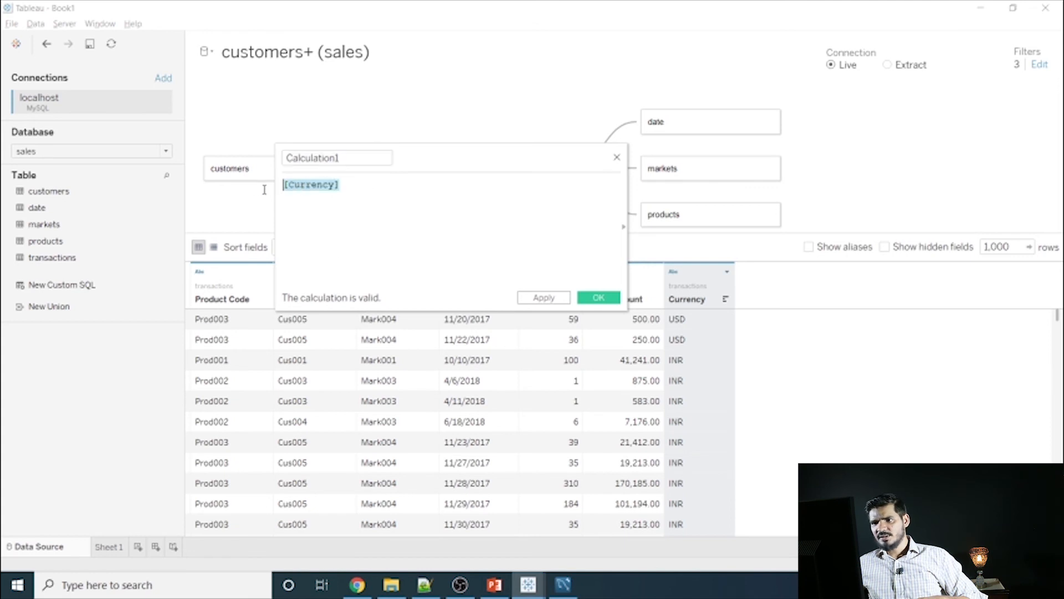
click(361, 158)
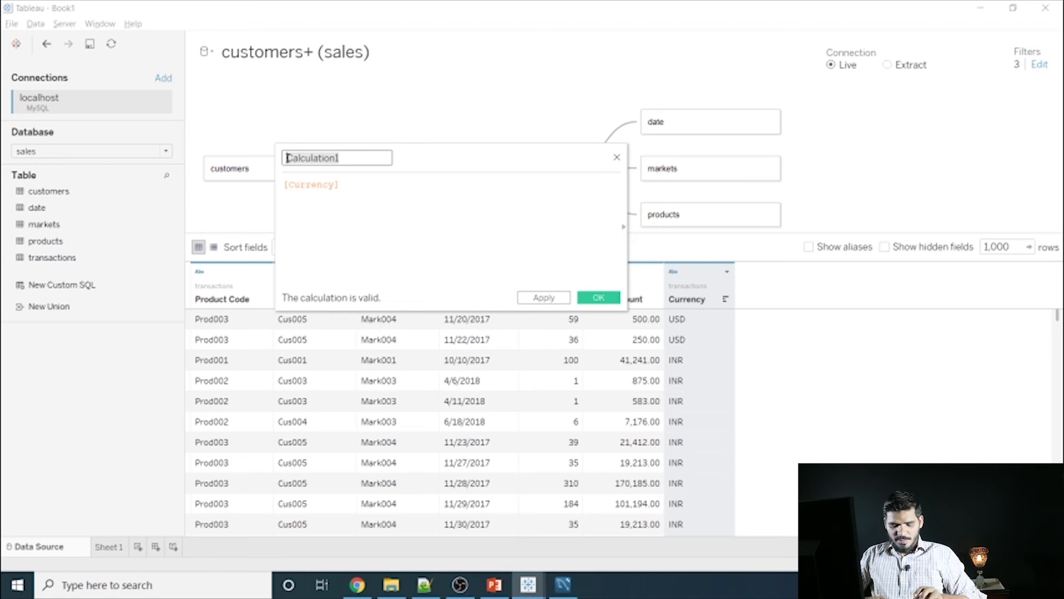
text(CurrencyCob)
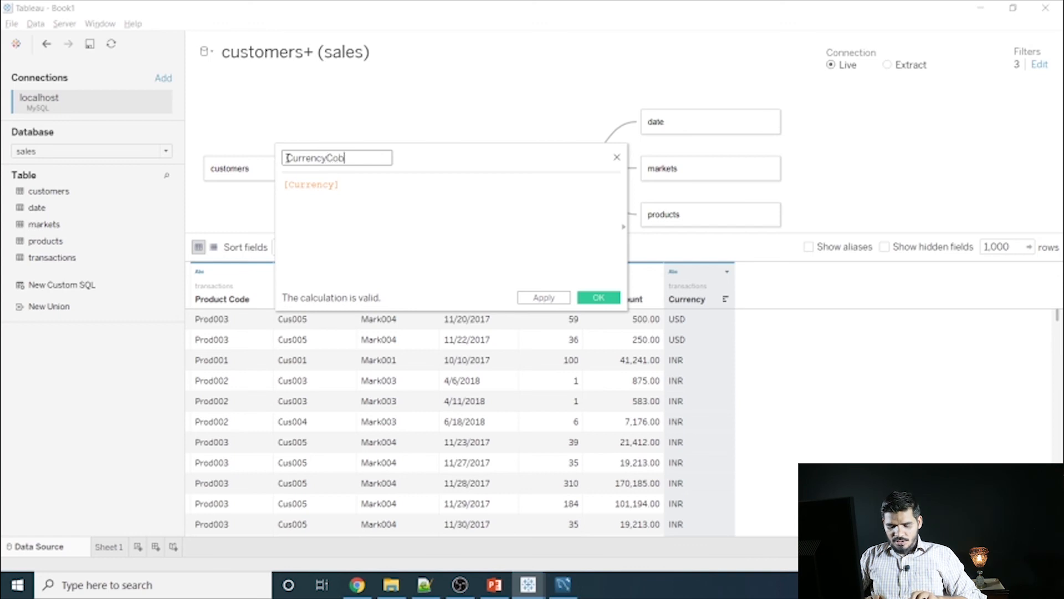
key(BackSpace)
text(nVe)
key(BackSpace)
key(BackSpace)
text(verted)
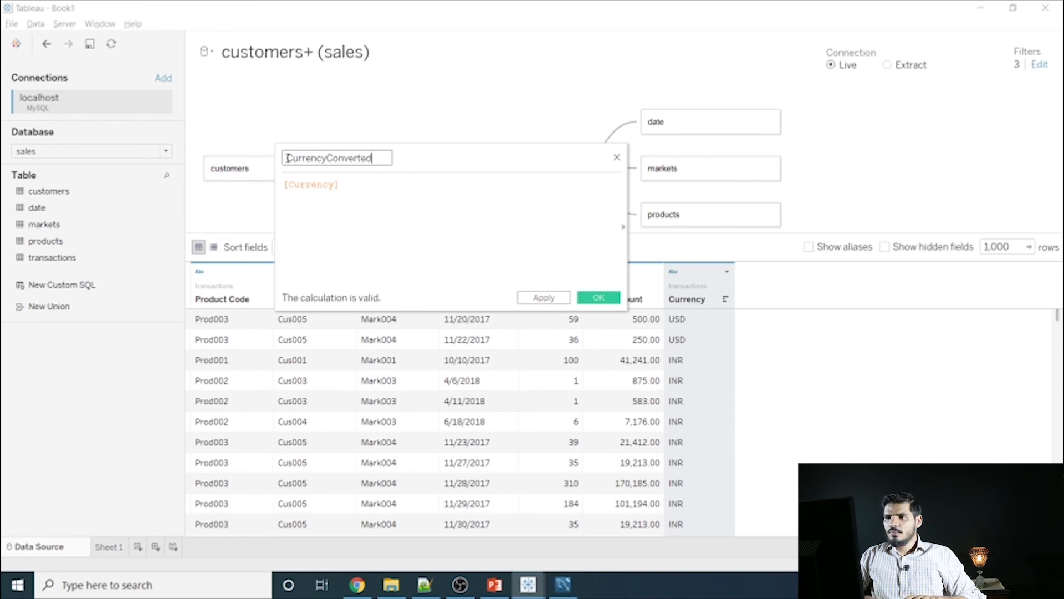
- Write the opening condition of the CurrencyConverted formula as if [Currency] = 'USD'
click(340, 186)
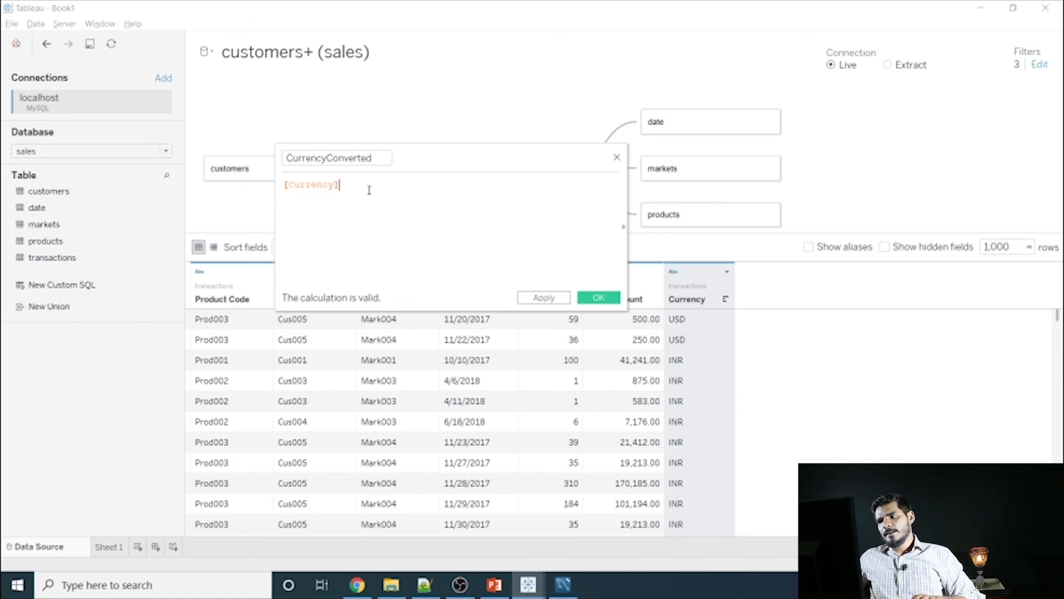
click(283, 187)
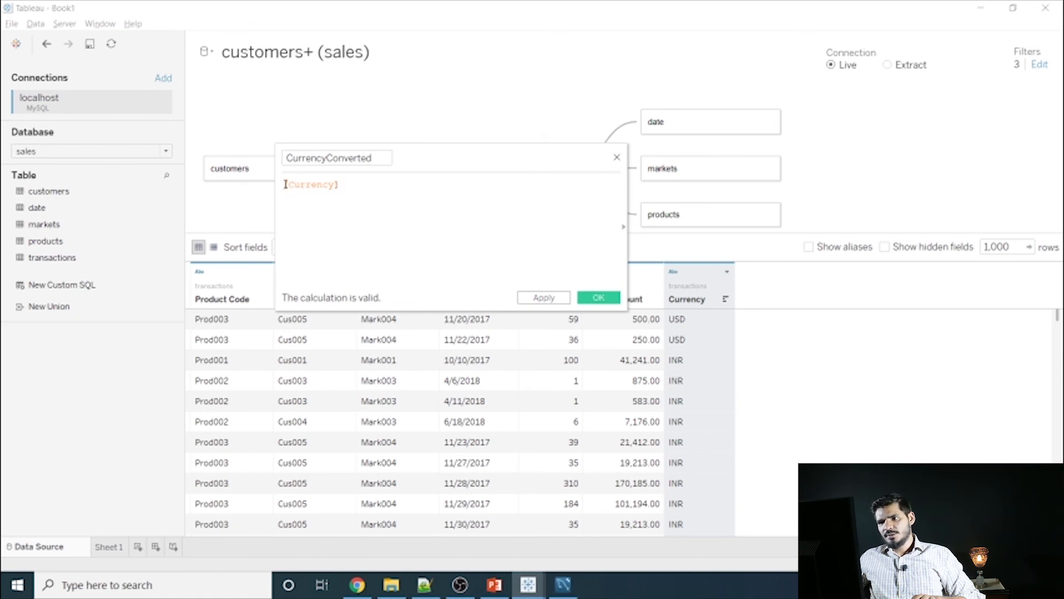
text(if)
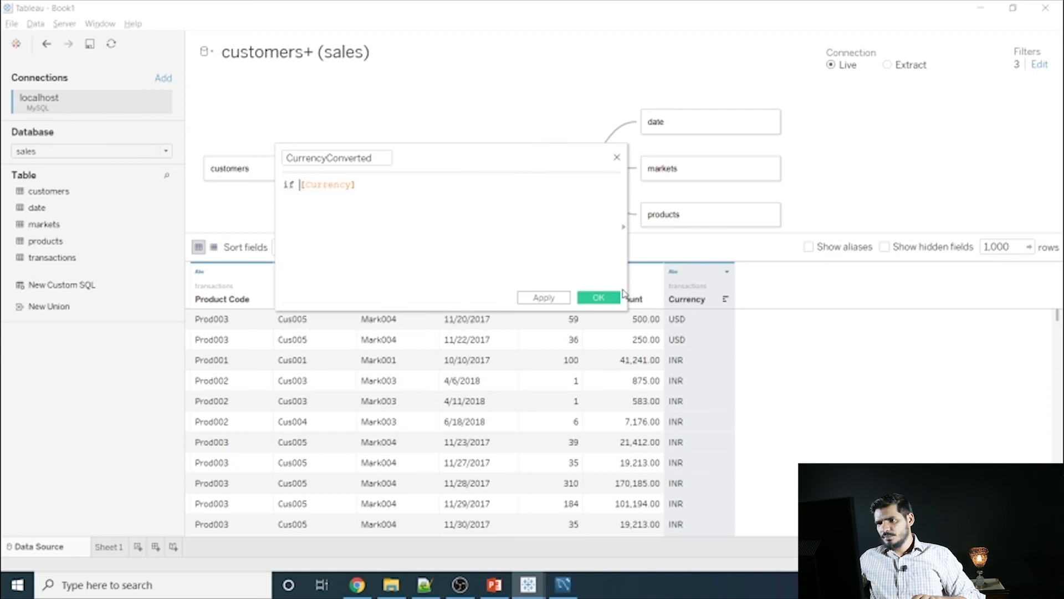
key(Right)
key(Right)
key(Right)
key(Right)
key(Right)
key(Right)
key(Right)
key(Right)
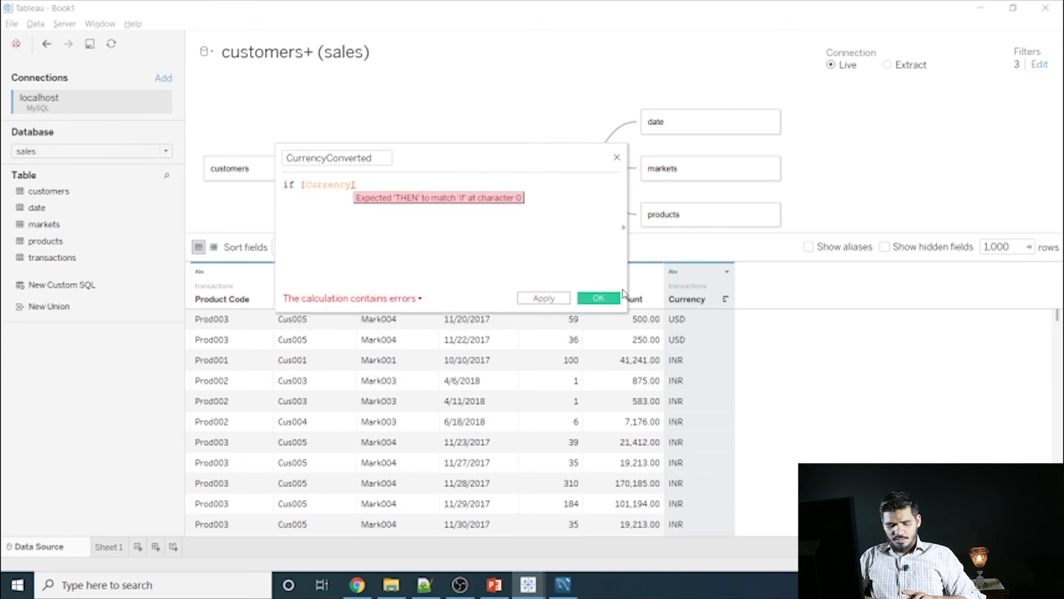
key(Left)
key(Right)
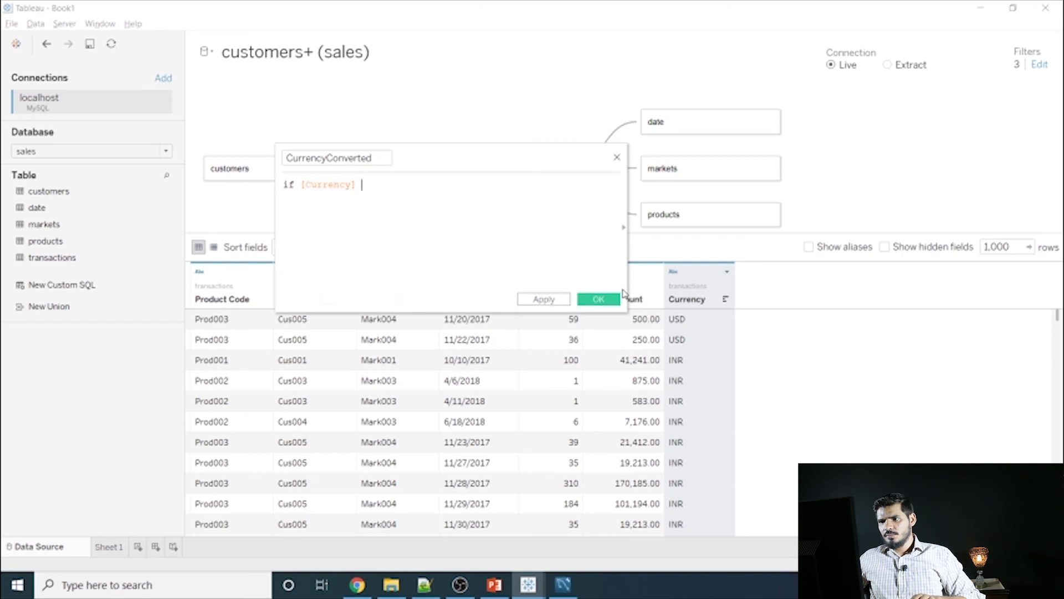
text(=)
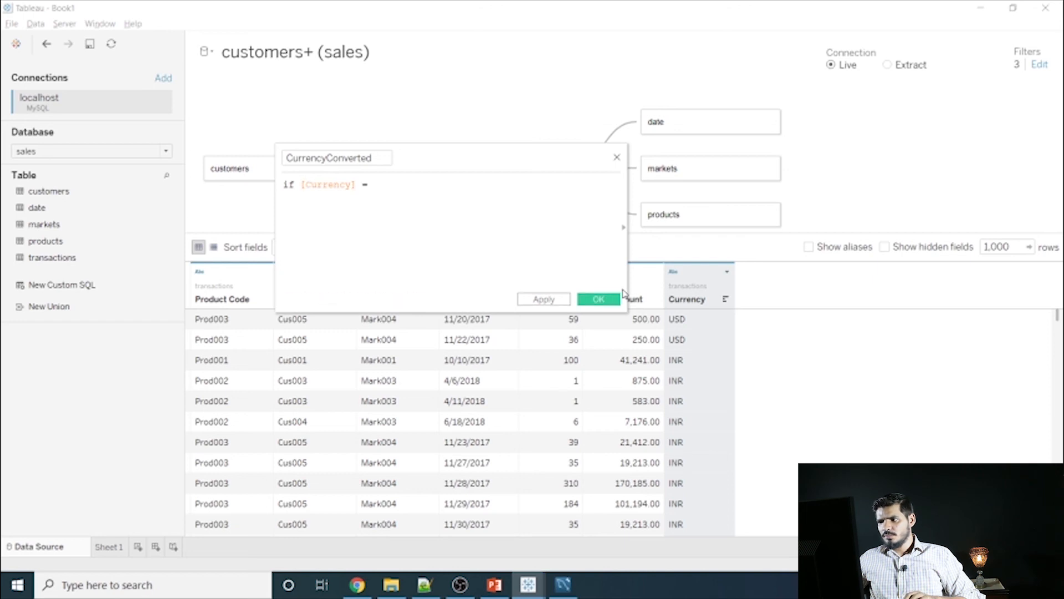
text( '')
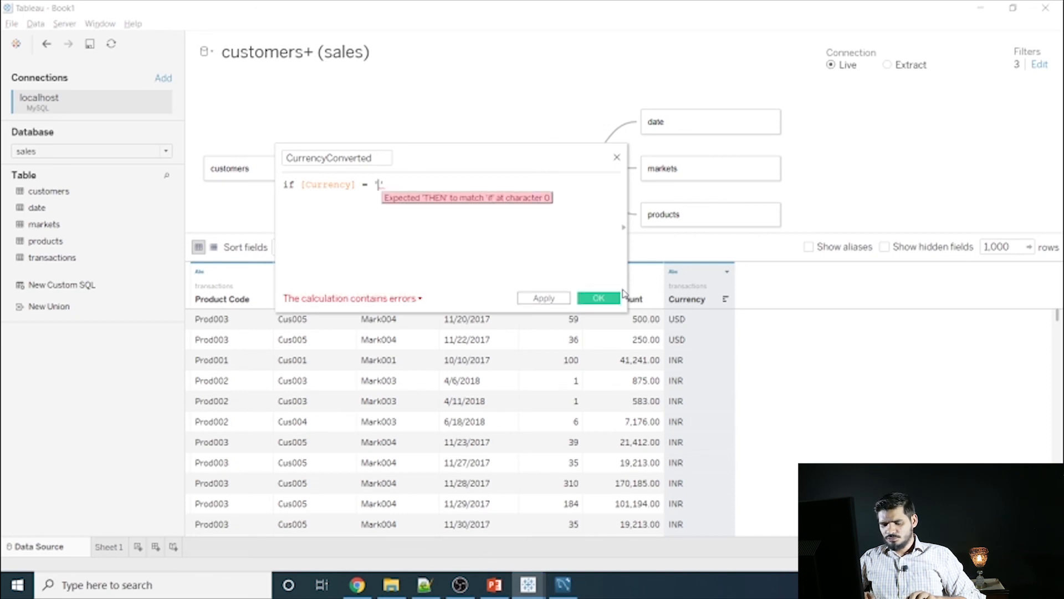
text(USD)
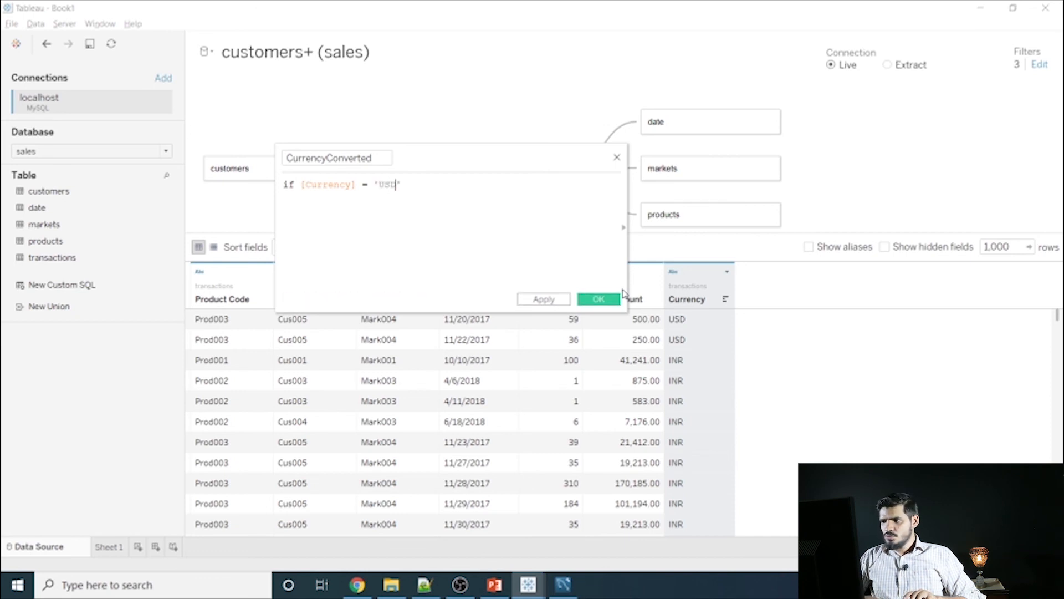
- Complete the formula after the 'USD' condition with then [Currency] * 75 END
text( then )
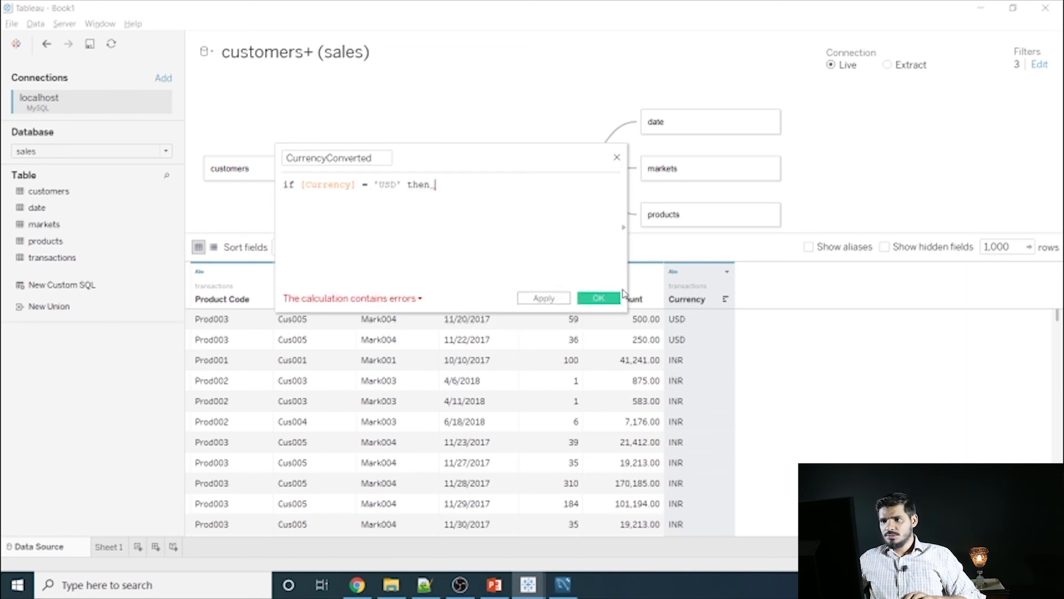
text([Currency] * 75)
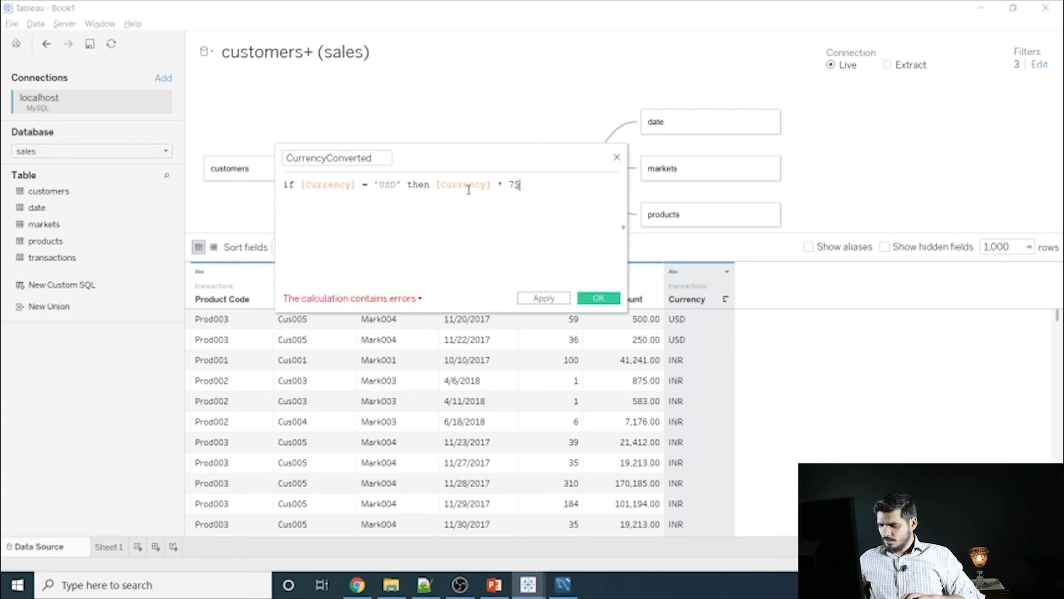
text( e)
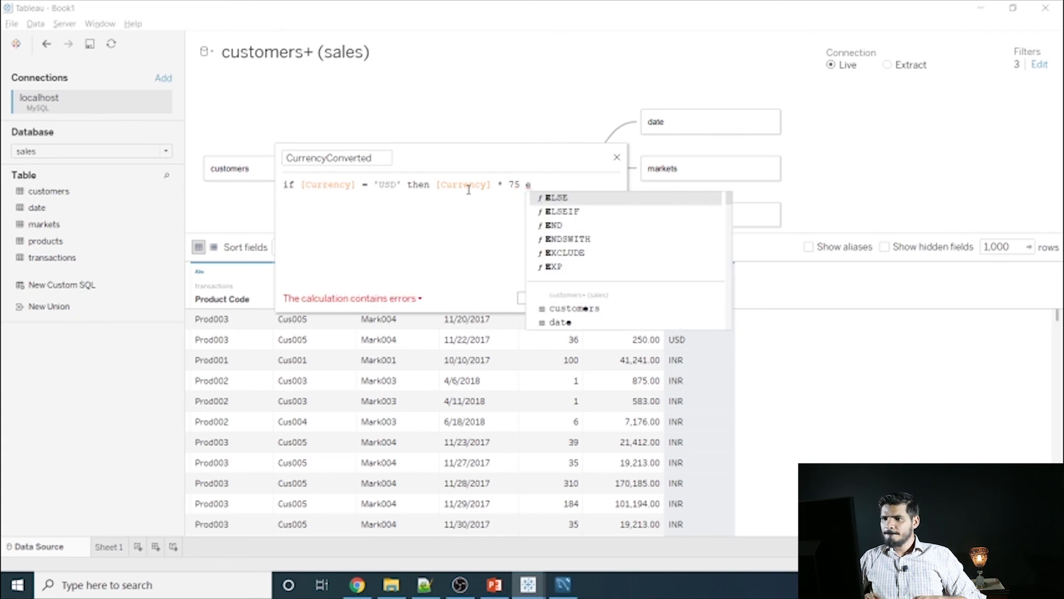
key(Down)
key(Down)
key(Return)
- Replace the multiplied [Currency] field in the formula with [Sales Amount] and apply the calculation
double_click(378, 186)
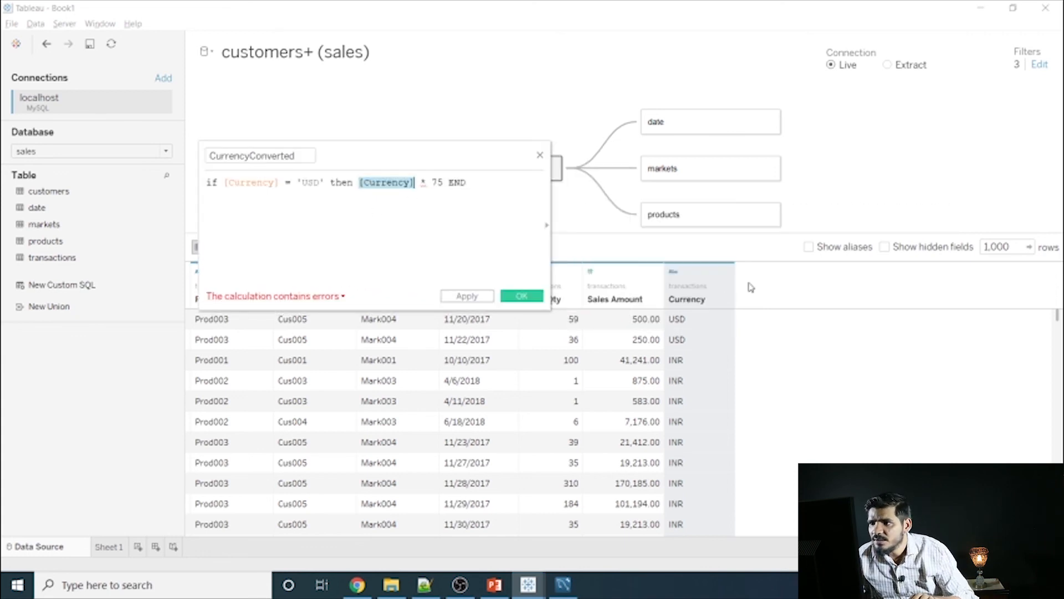
text(S)
key(BackSpace)
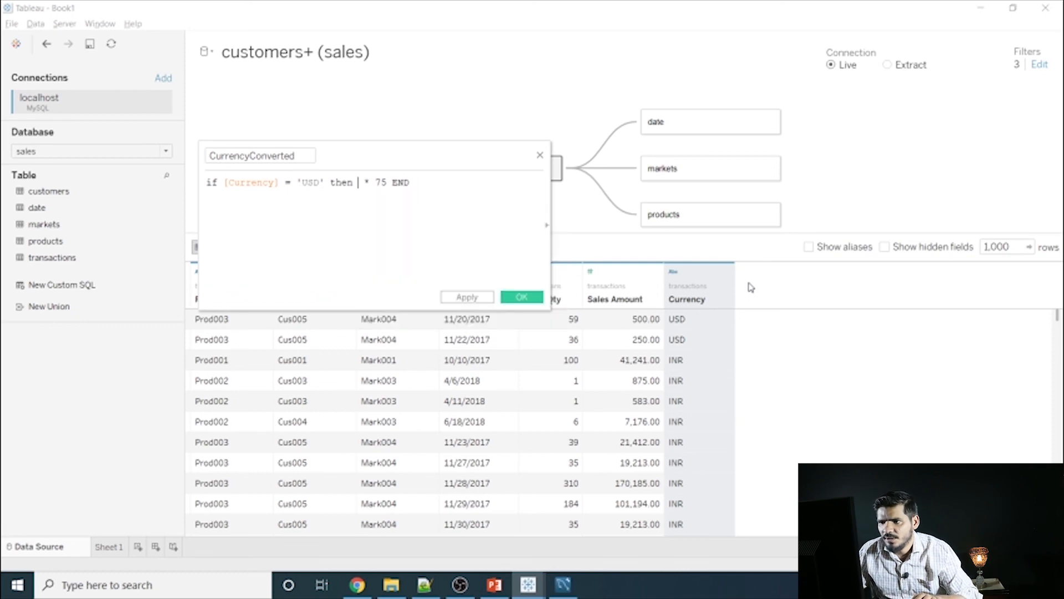
text([]Sa)
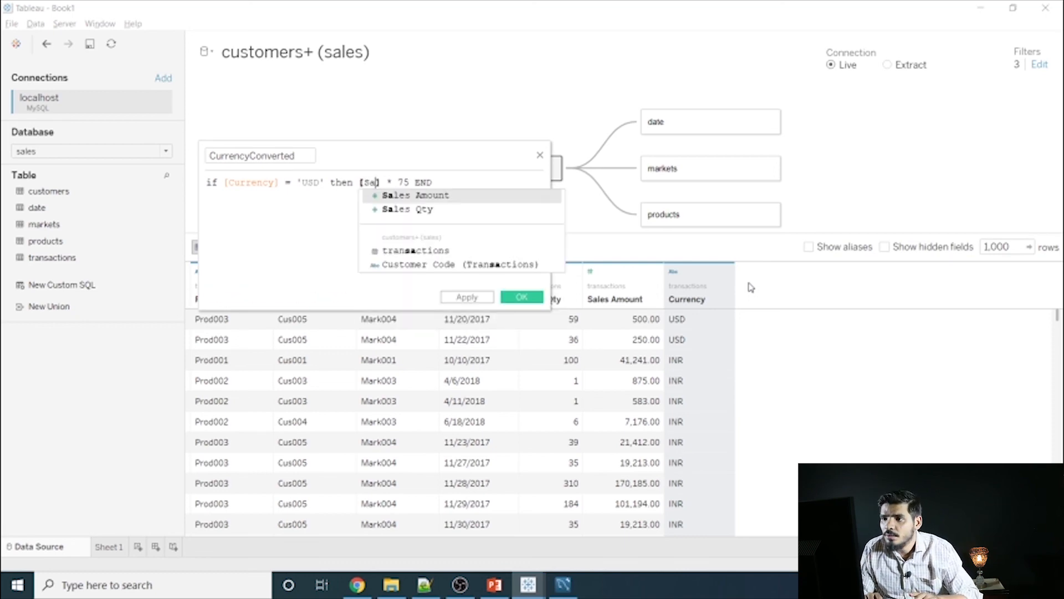
key(Return)
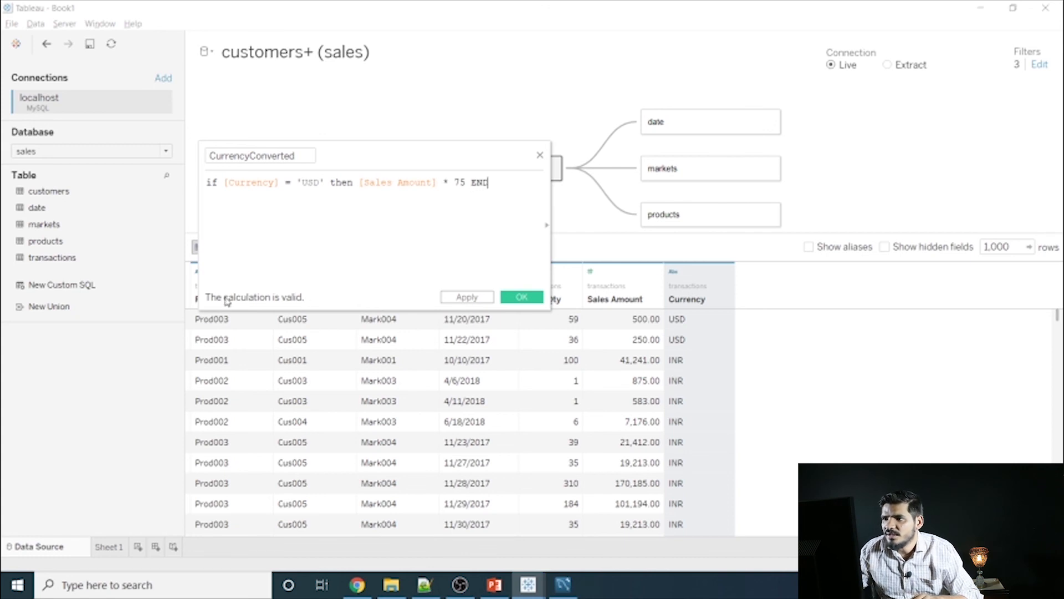
click(466, 298)
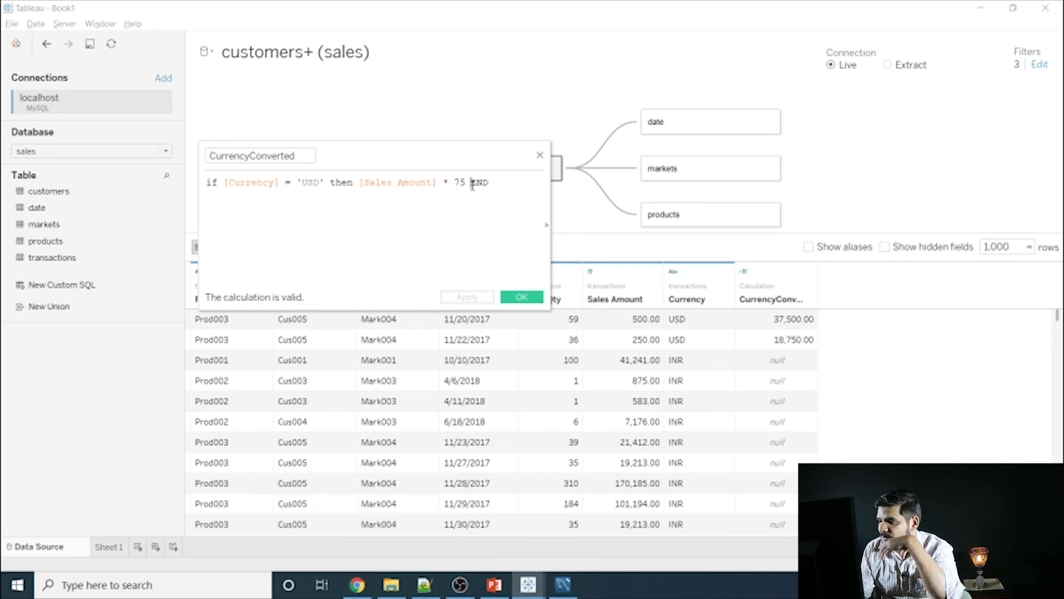
- Add an else branch returning [Sales Amount] before END, then apply and save the CurrencyConverted calculation
text(else )
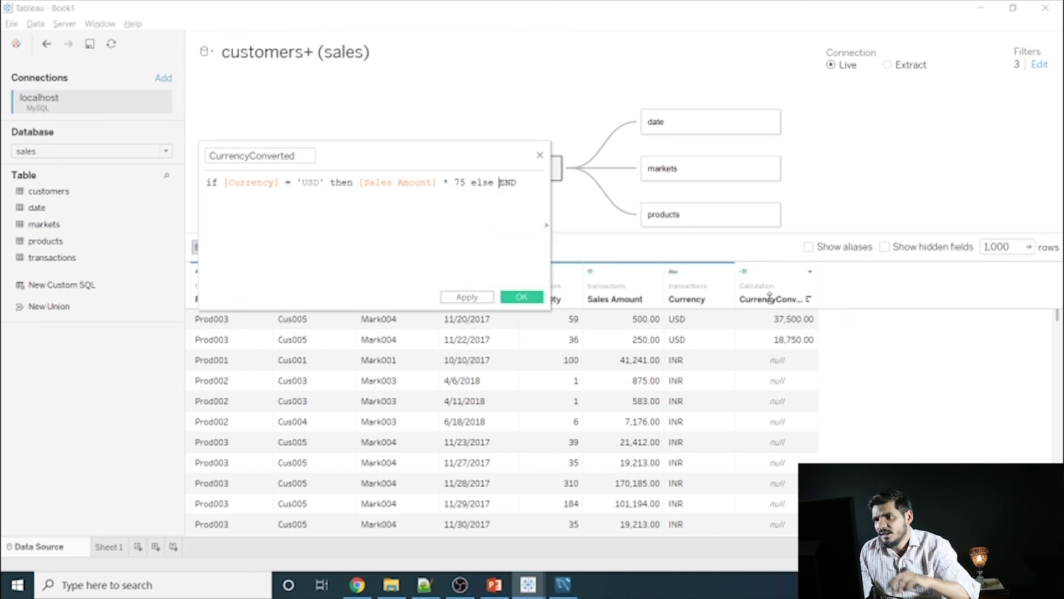
text([)
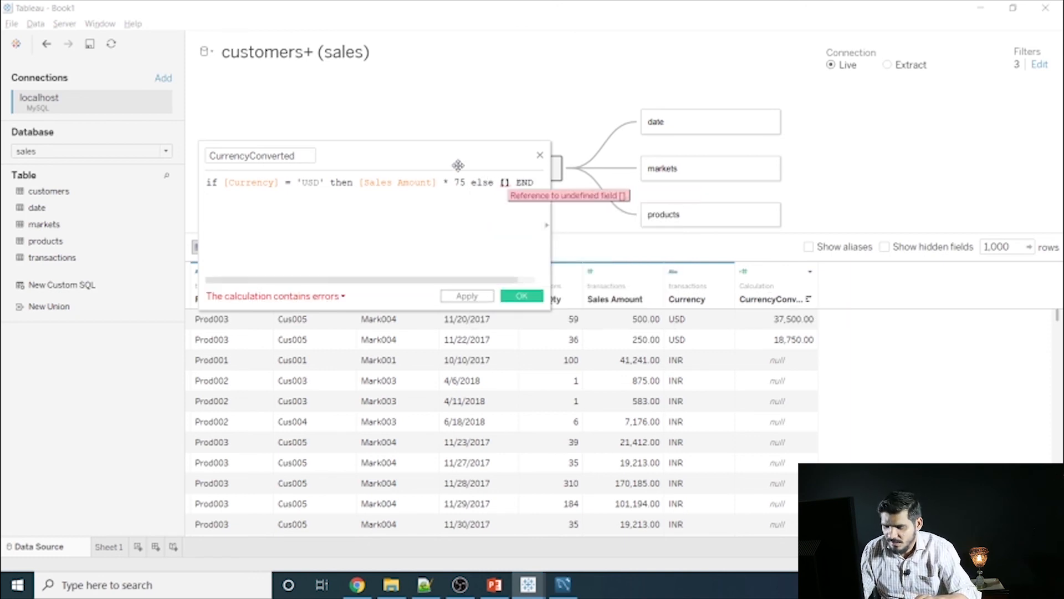
drag(365, 186, 433, 185)
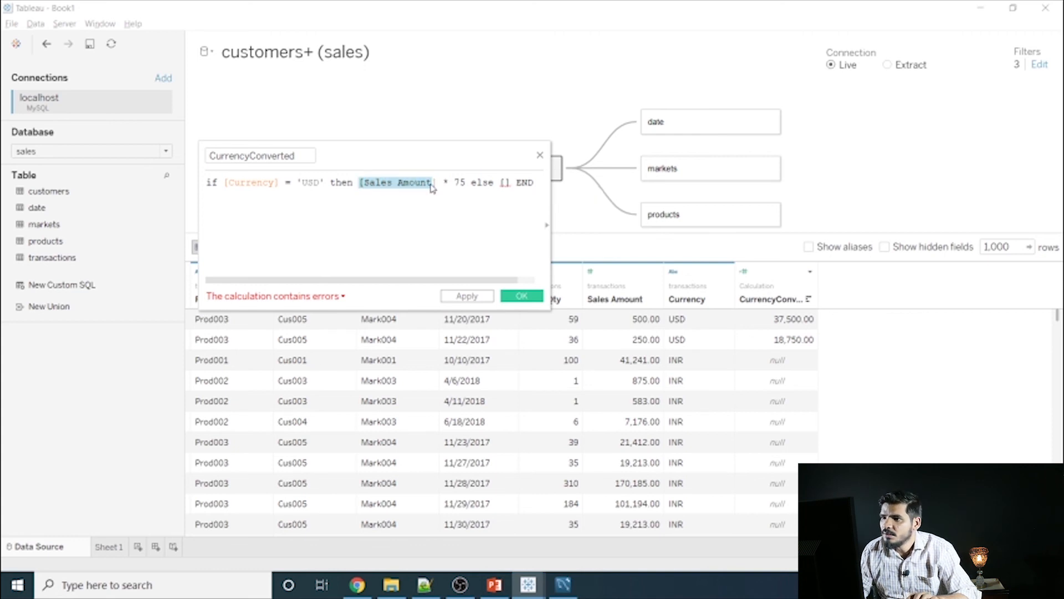
triple_click(422, 181)
double_click(402, 185)
key(ctrl+c)
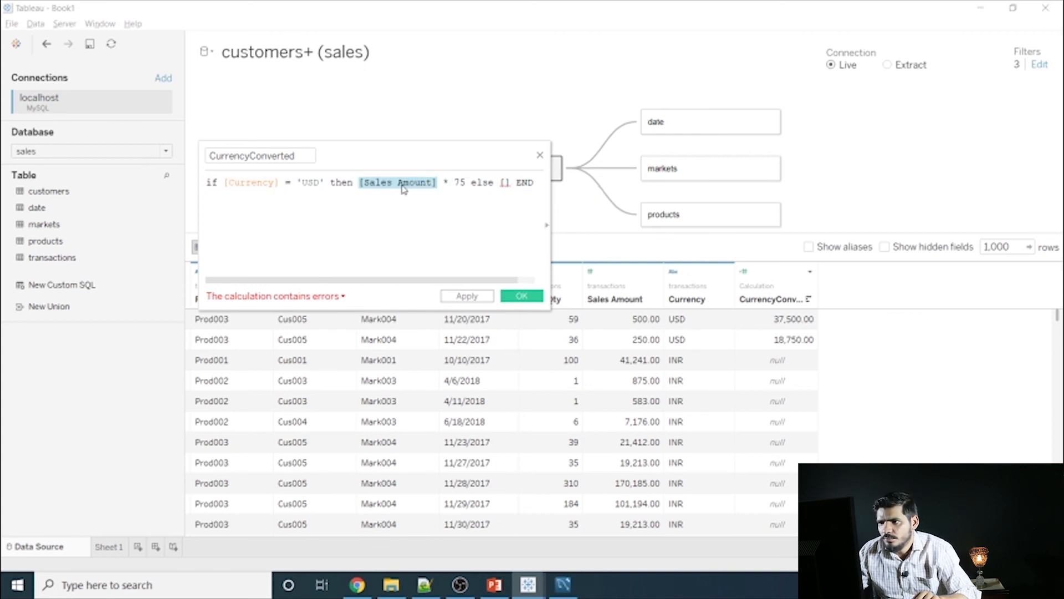
click(510, 186)
key(BackSpace)
key(BackSpace)
key(ctrl+v)
click(471, 298)
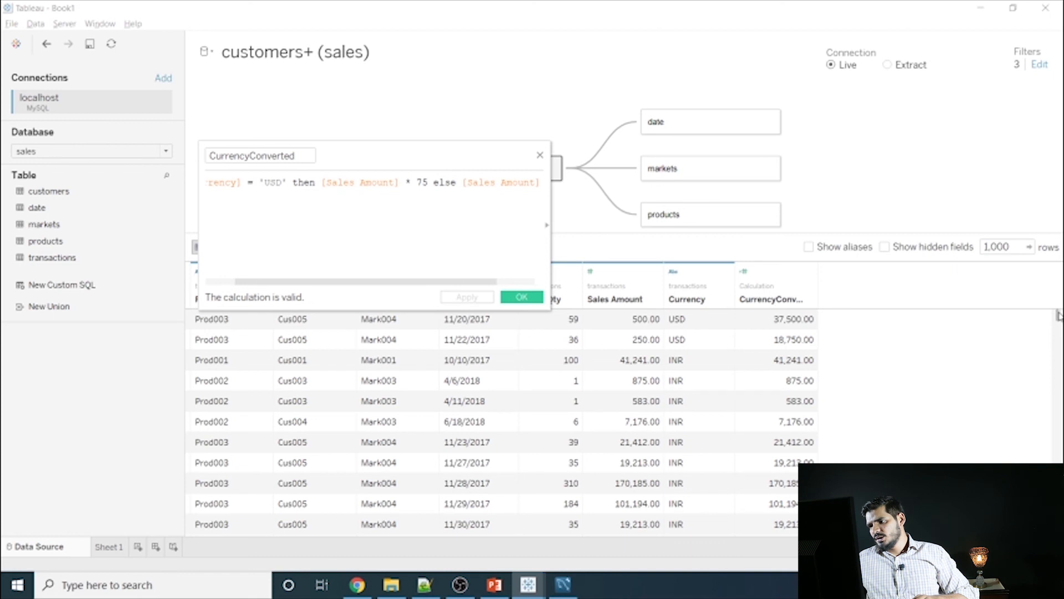
mouse_move(1059, 316)
mouse_down()
mouse_move(1062, 398)
mouse_move(1062, 299)
mouse_up()
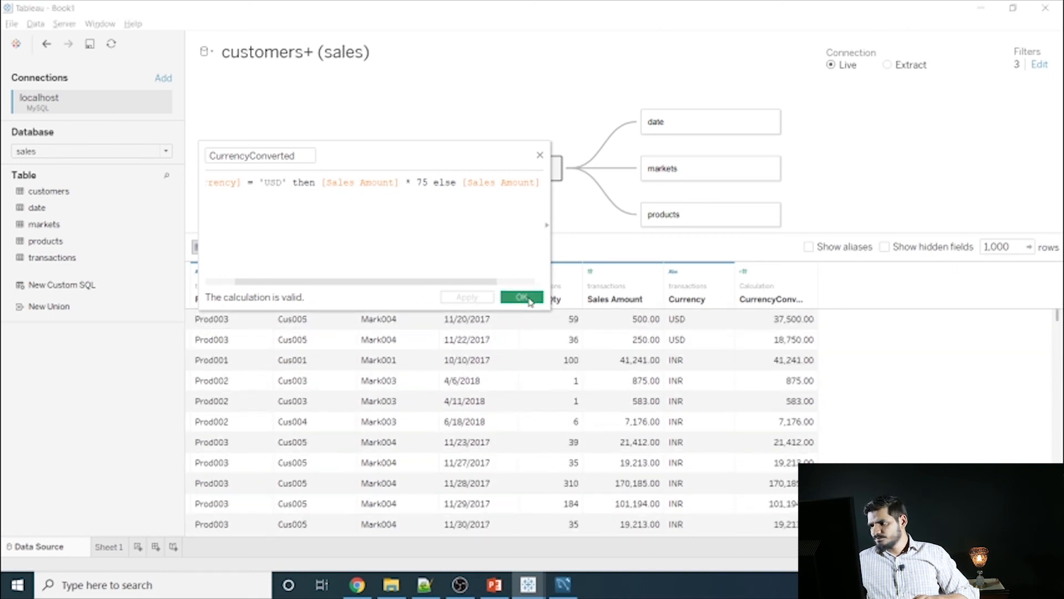
click(521, 297)
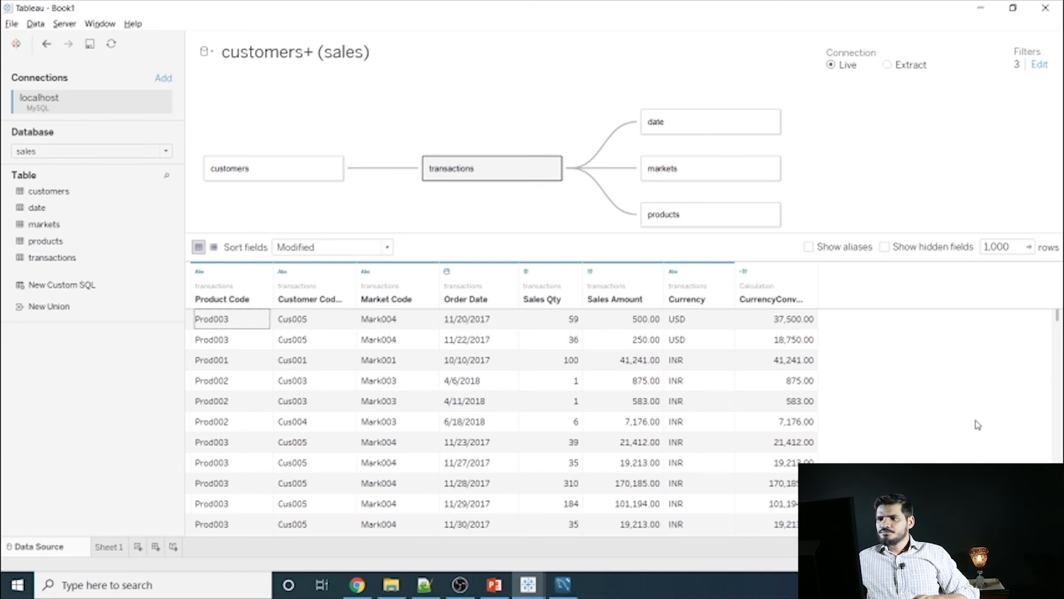